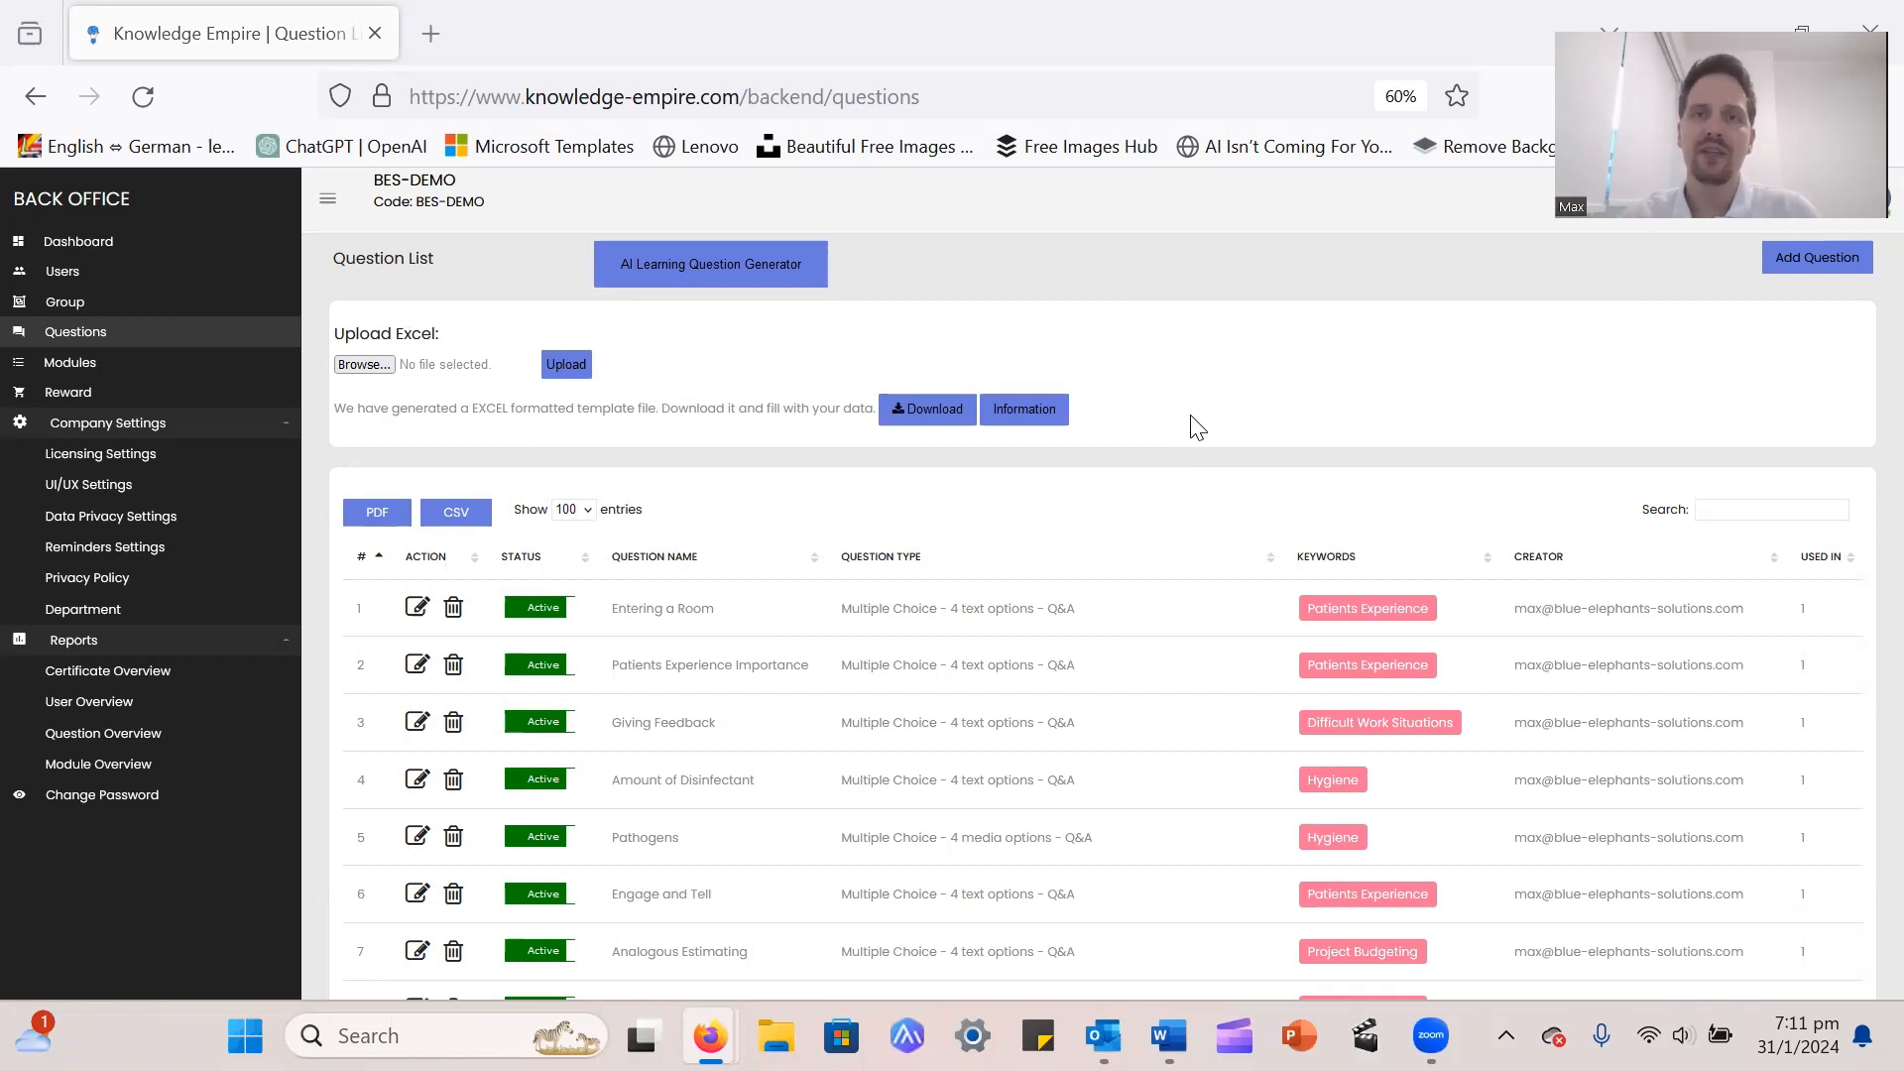
- Start a new question with the type Multiple Choice - 4 text options - Q&A
left_click(1797, 264)
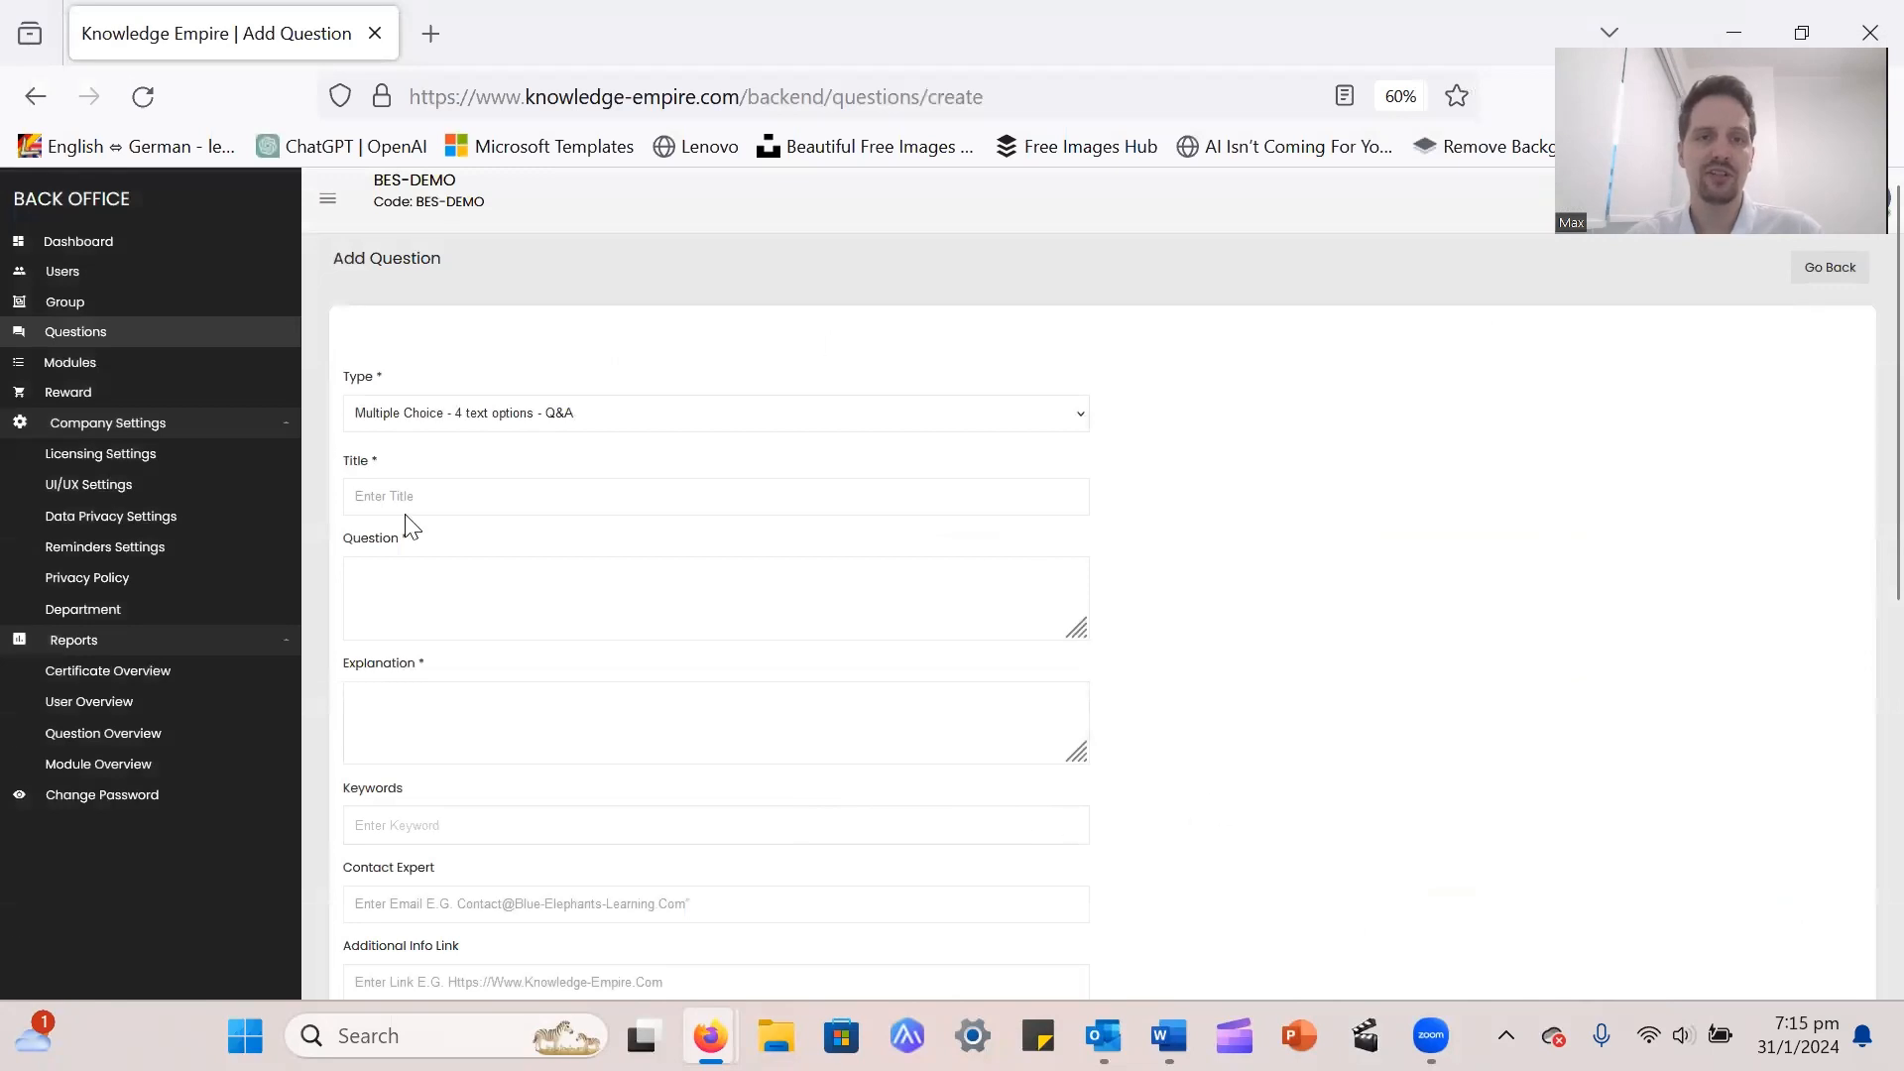
scroll(995, 753, "down", 7)
scroll(994, 752, "up", 7)
left_click(1084, 417)
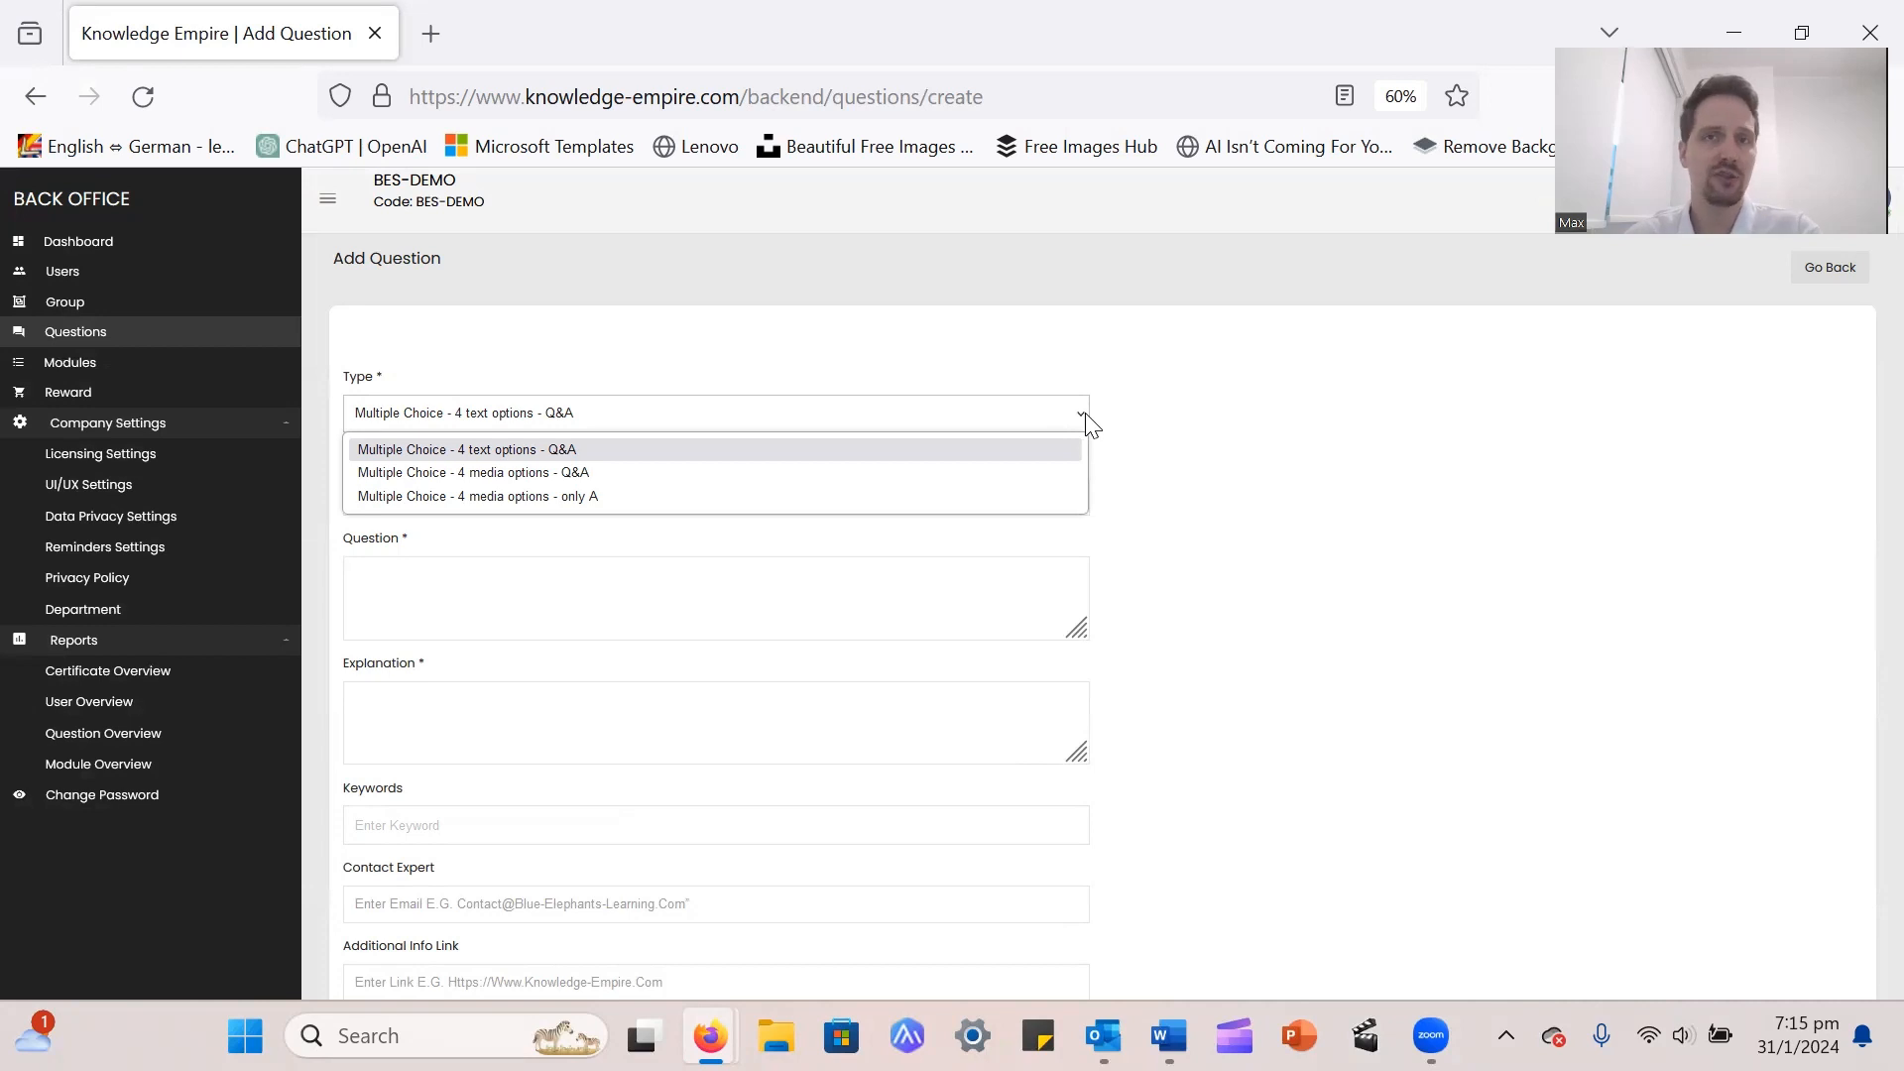
left_click(732, 448)
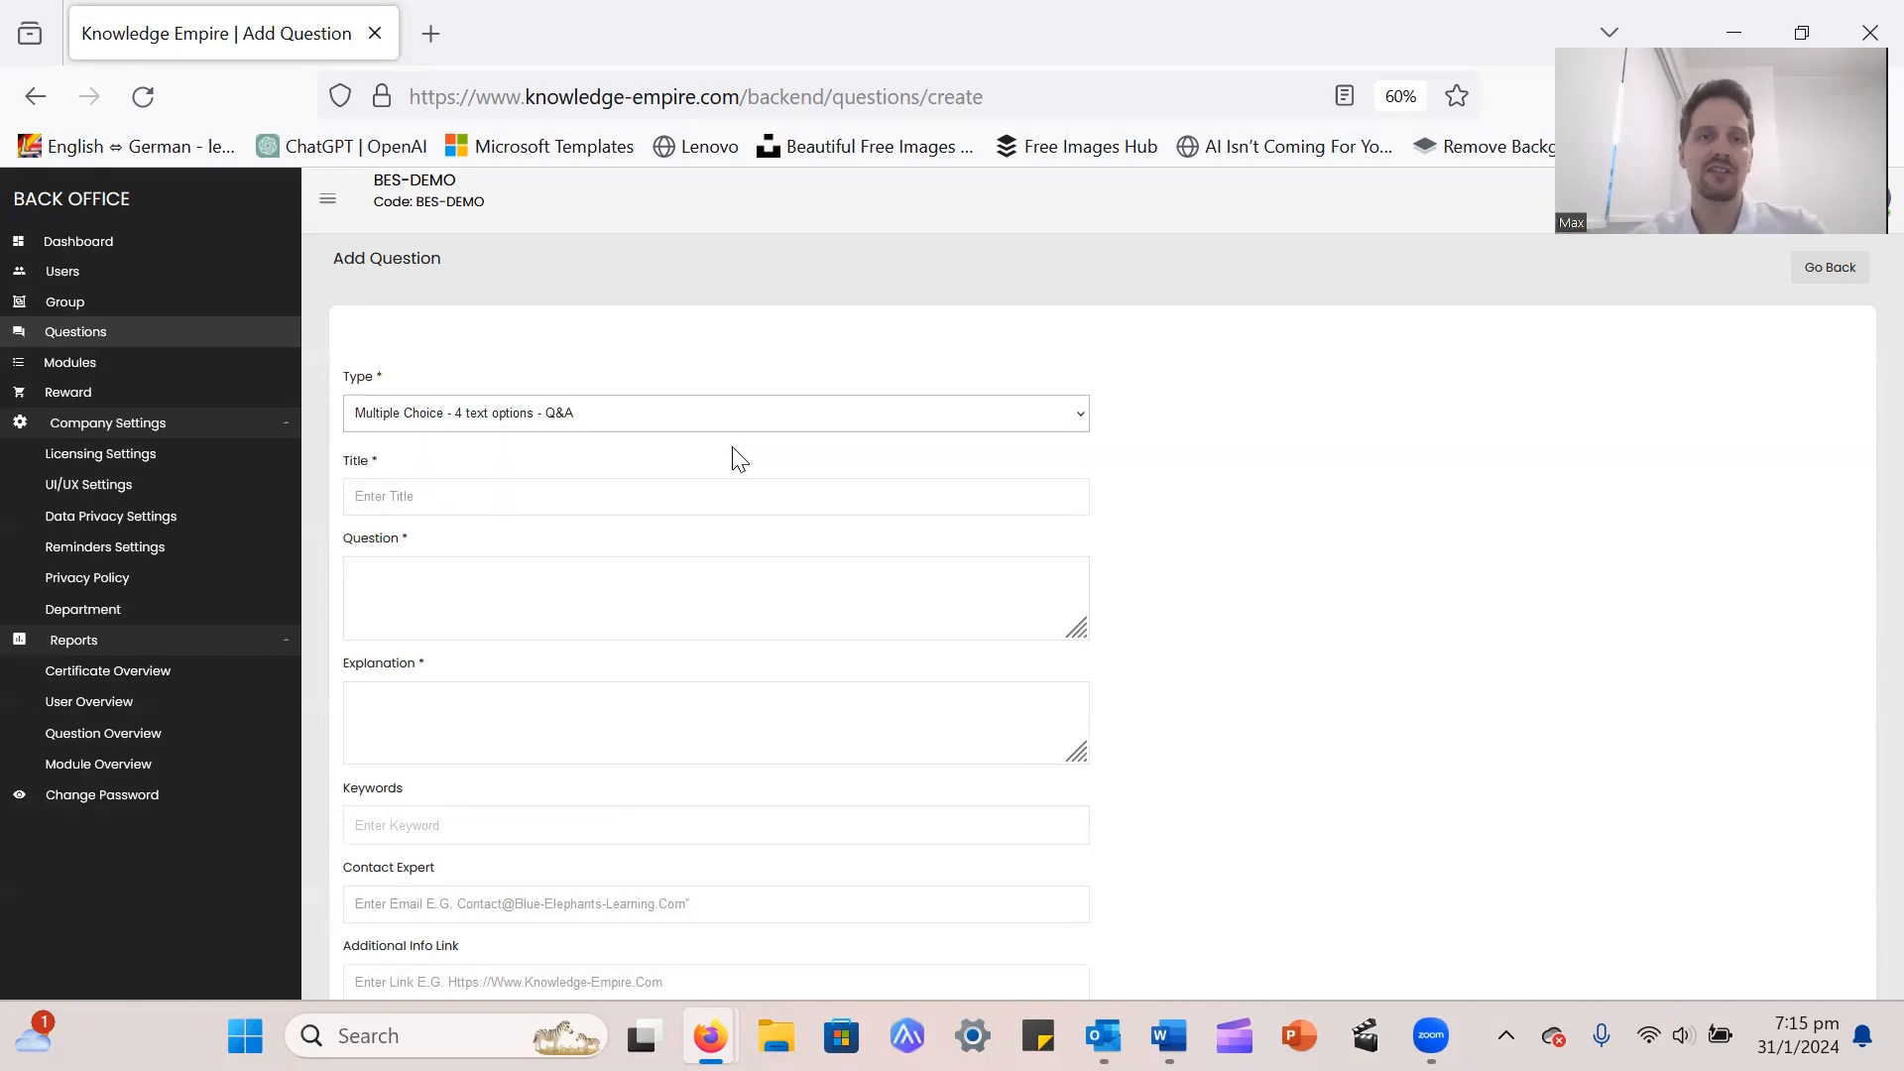
left_click(937, 422)
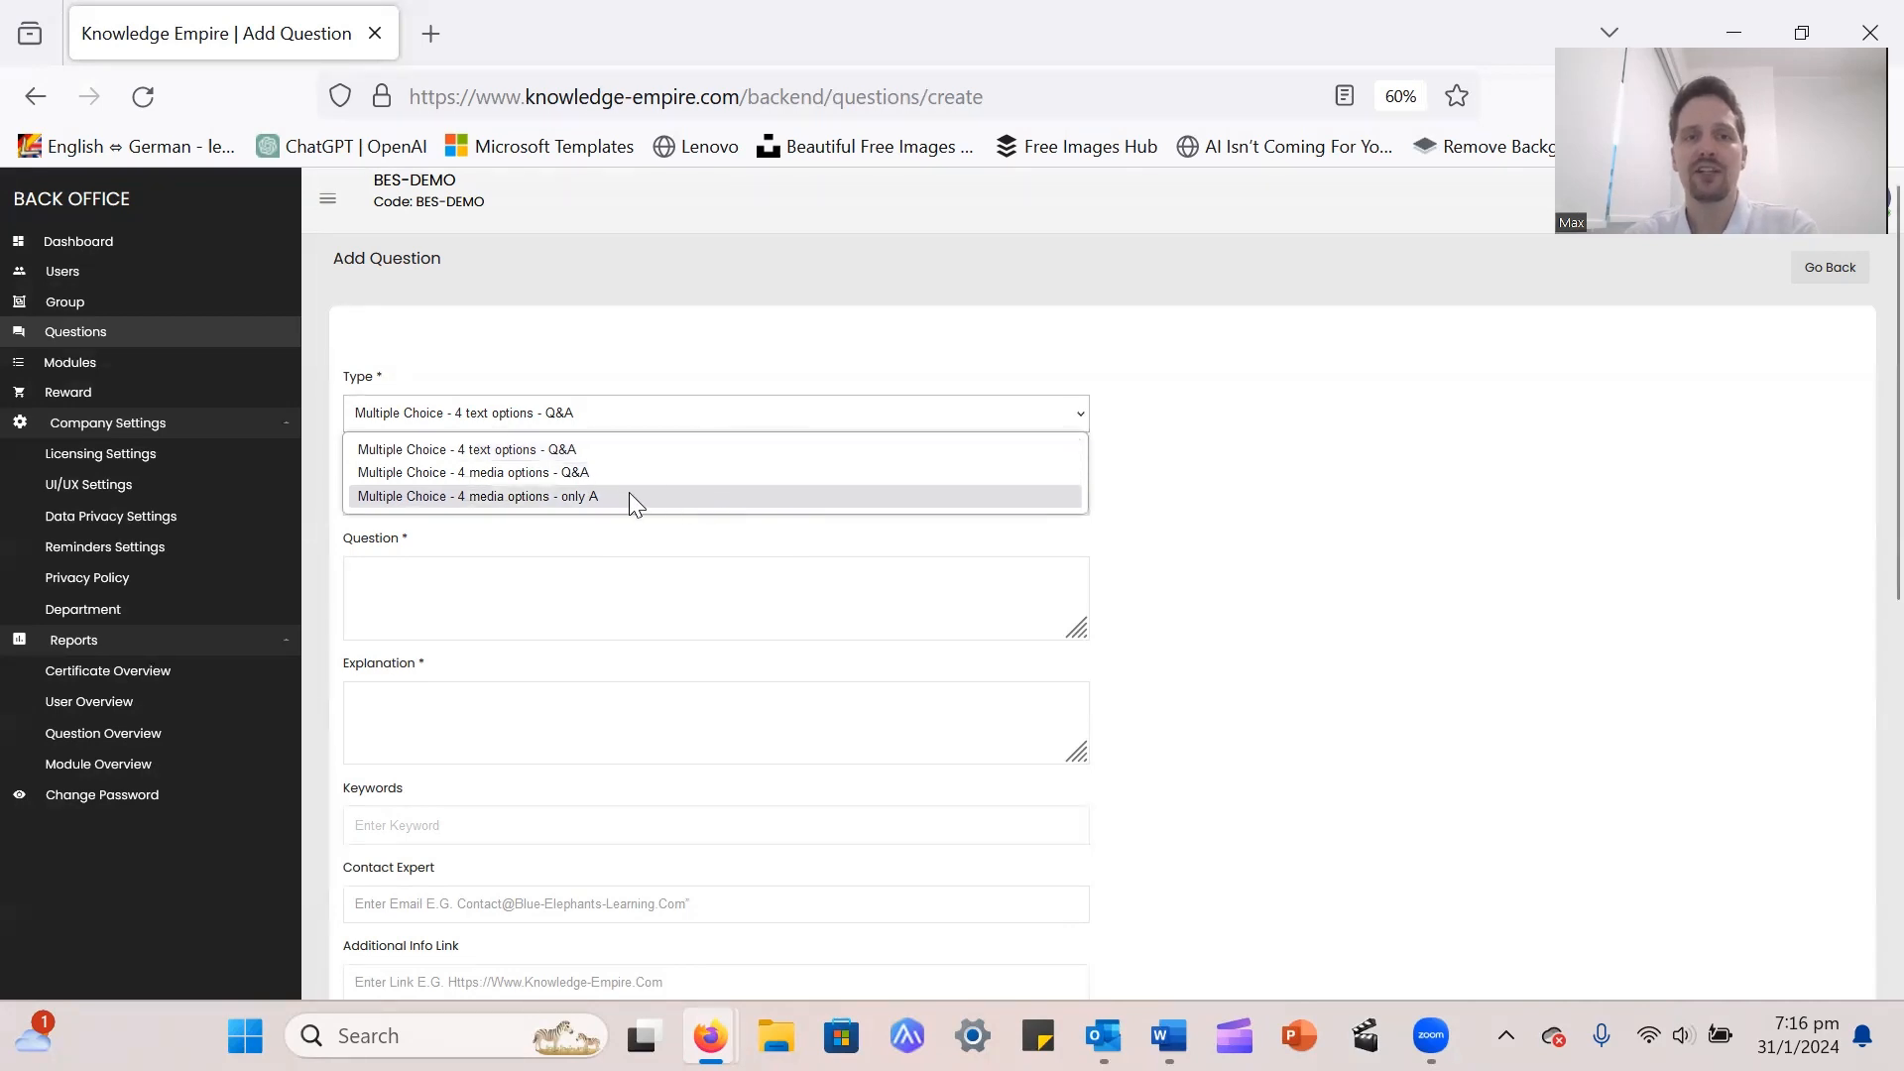
left_click(686, 449)
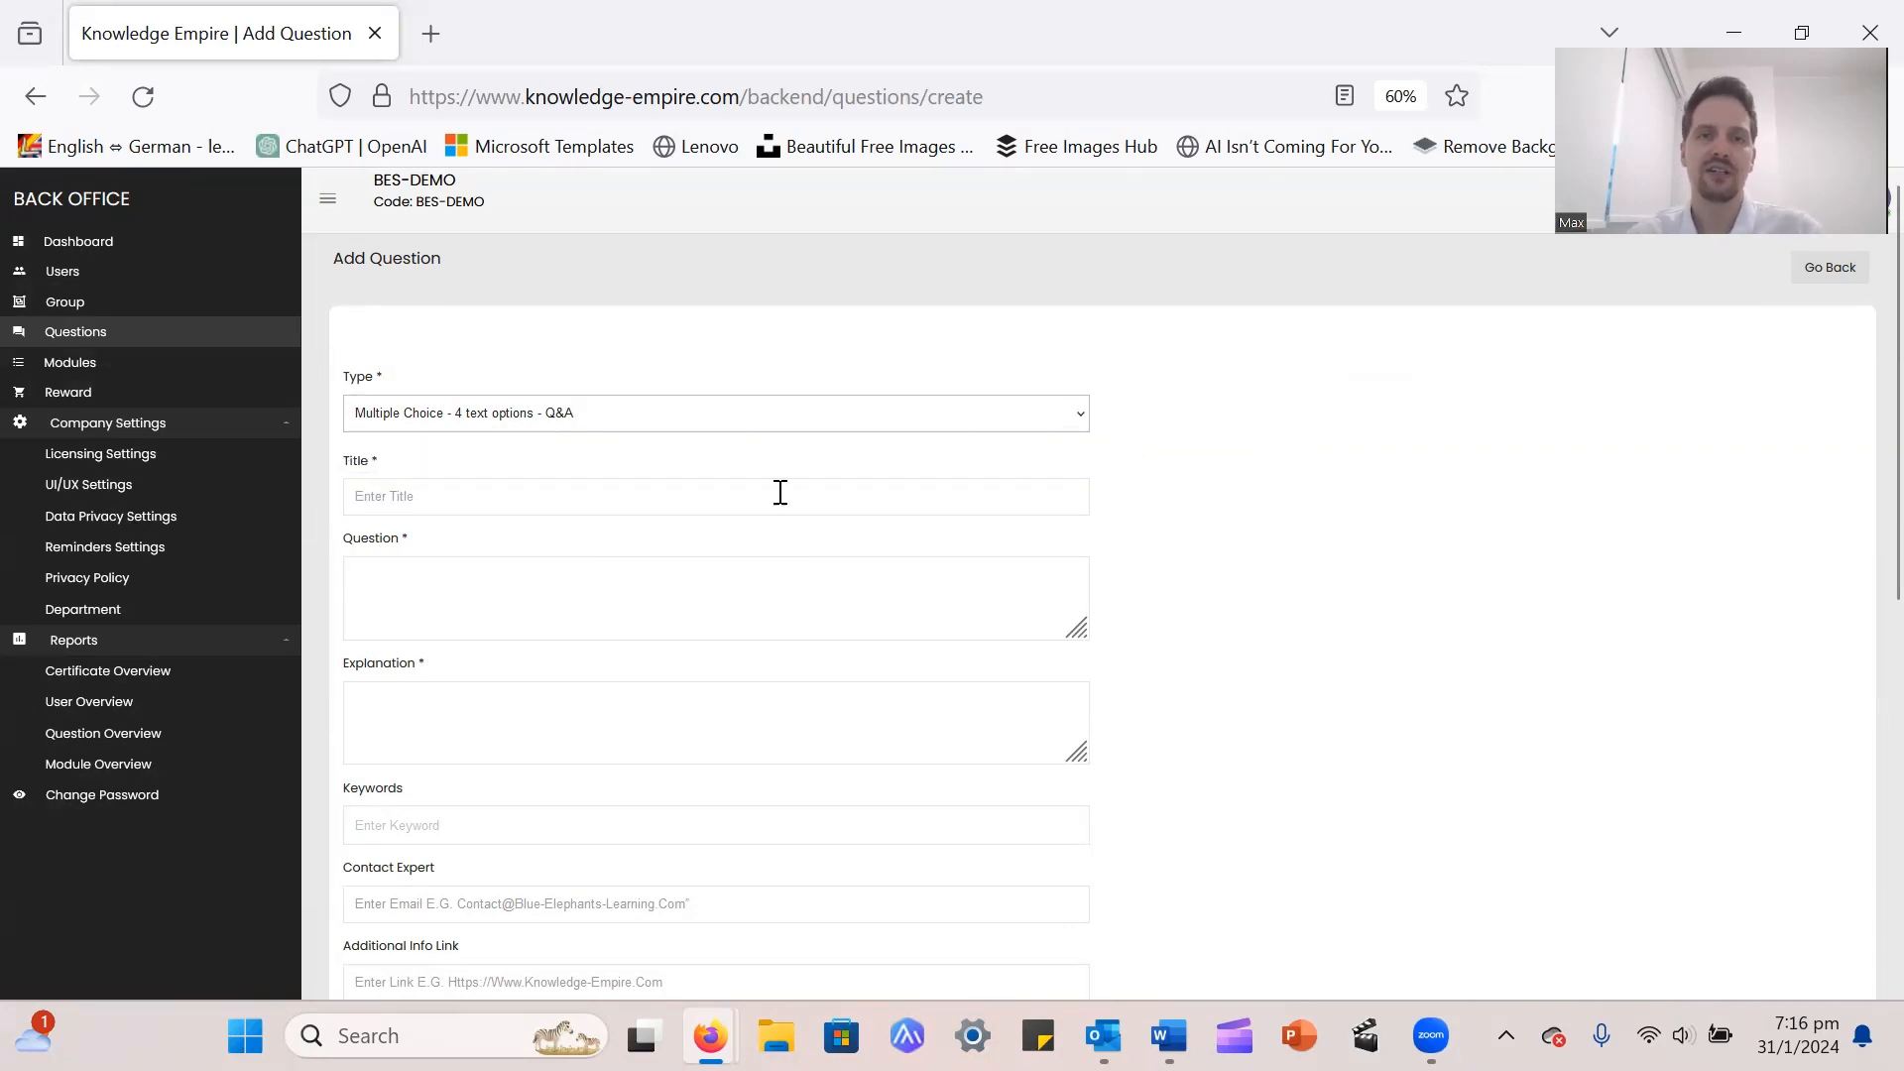
- Title the new question "Cyber-Security Test Question"
left_click(430, 497)
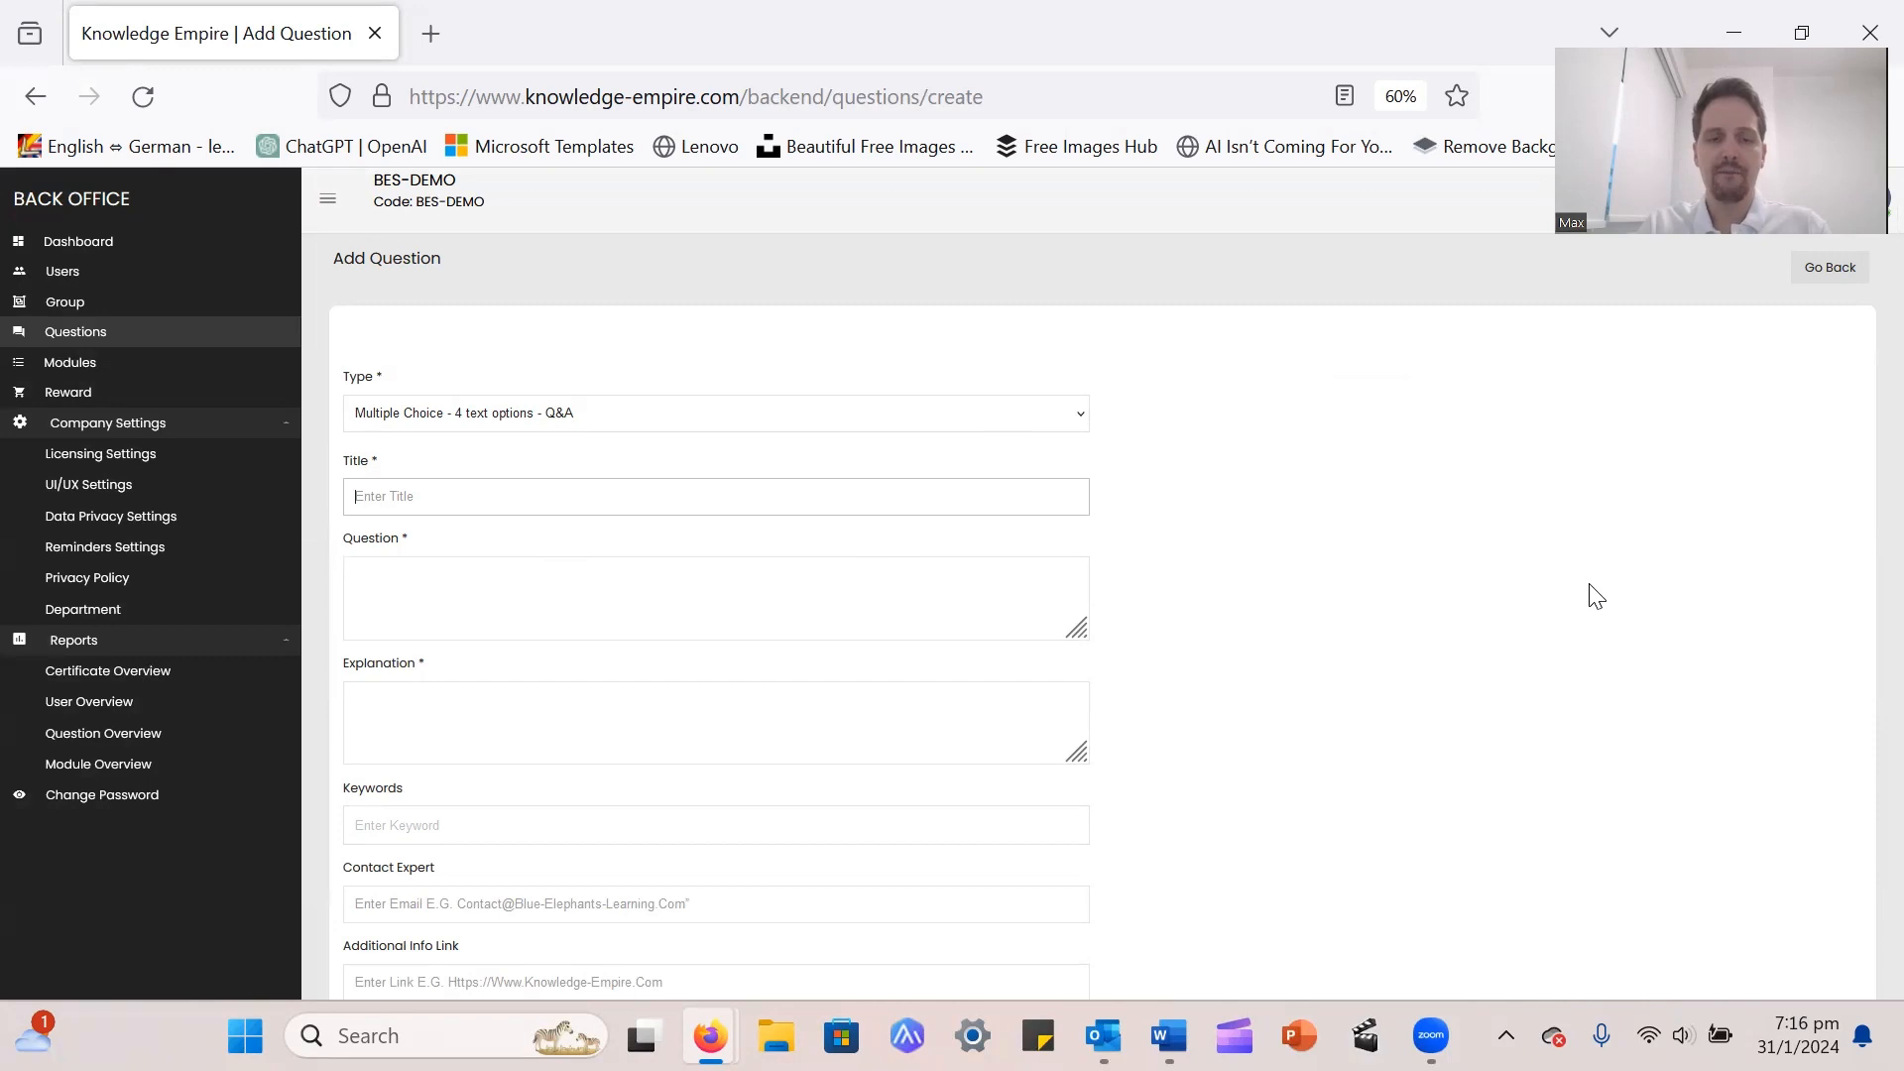
type("Cyber-Sec")
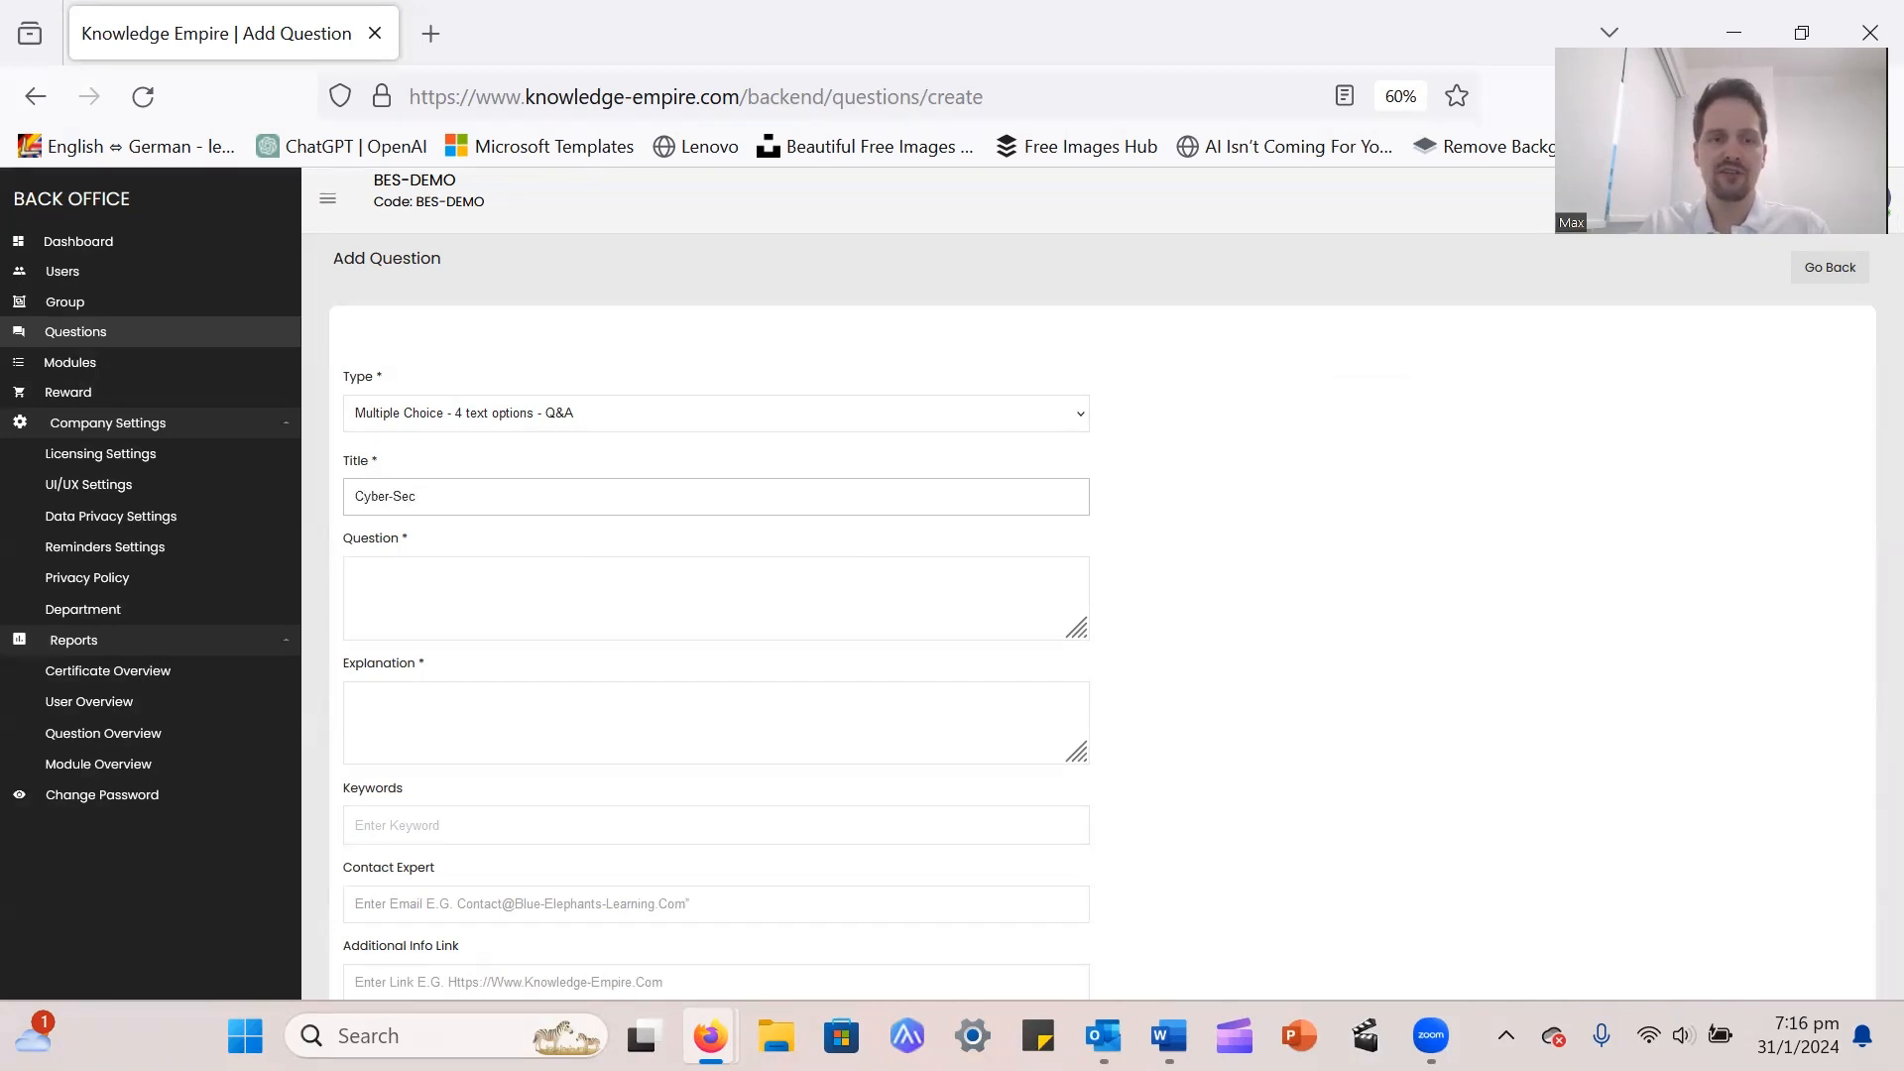
type("urity Test ")
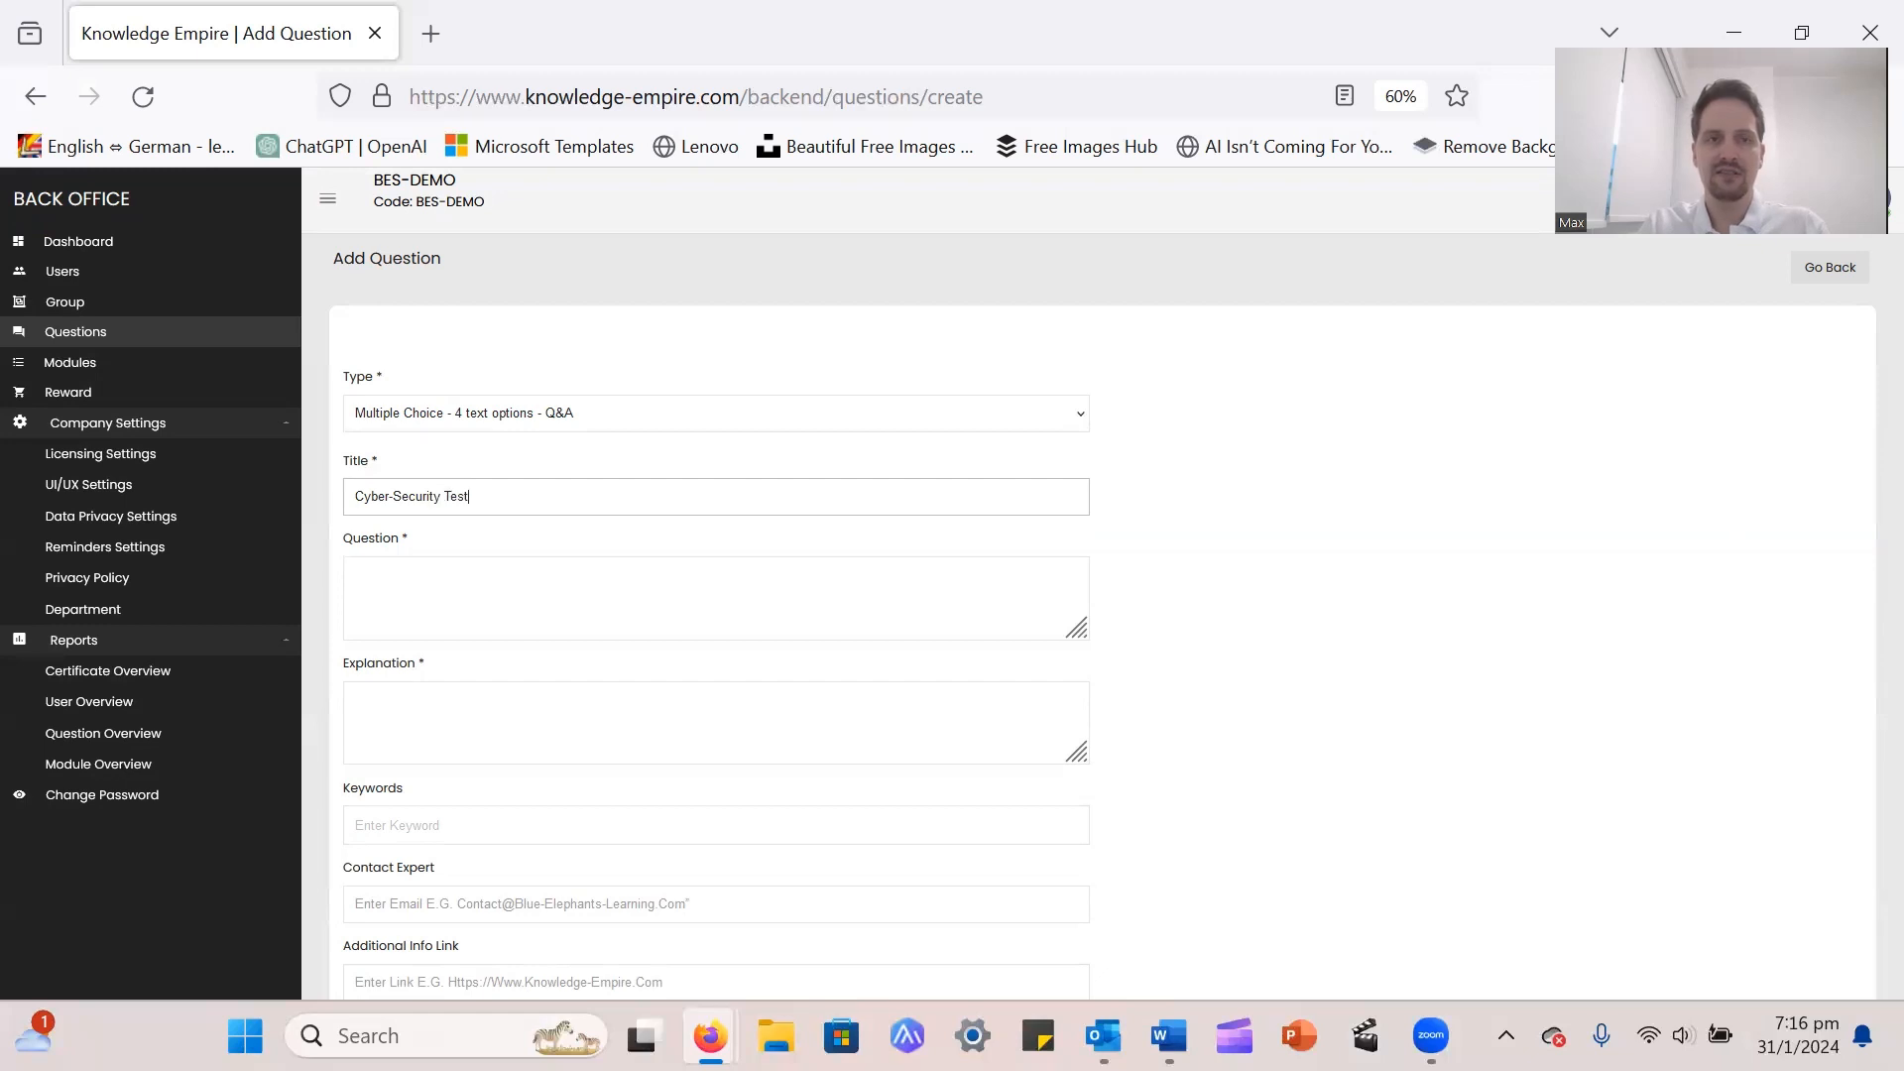
type("Question")
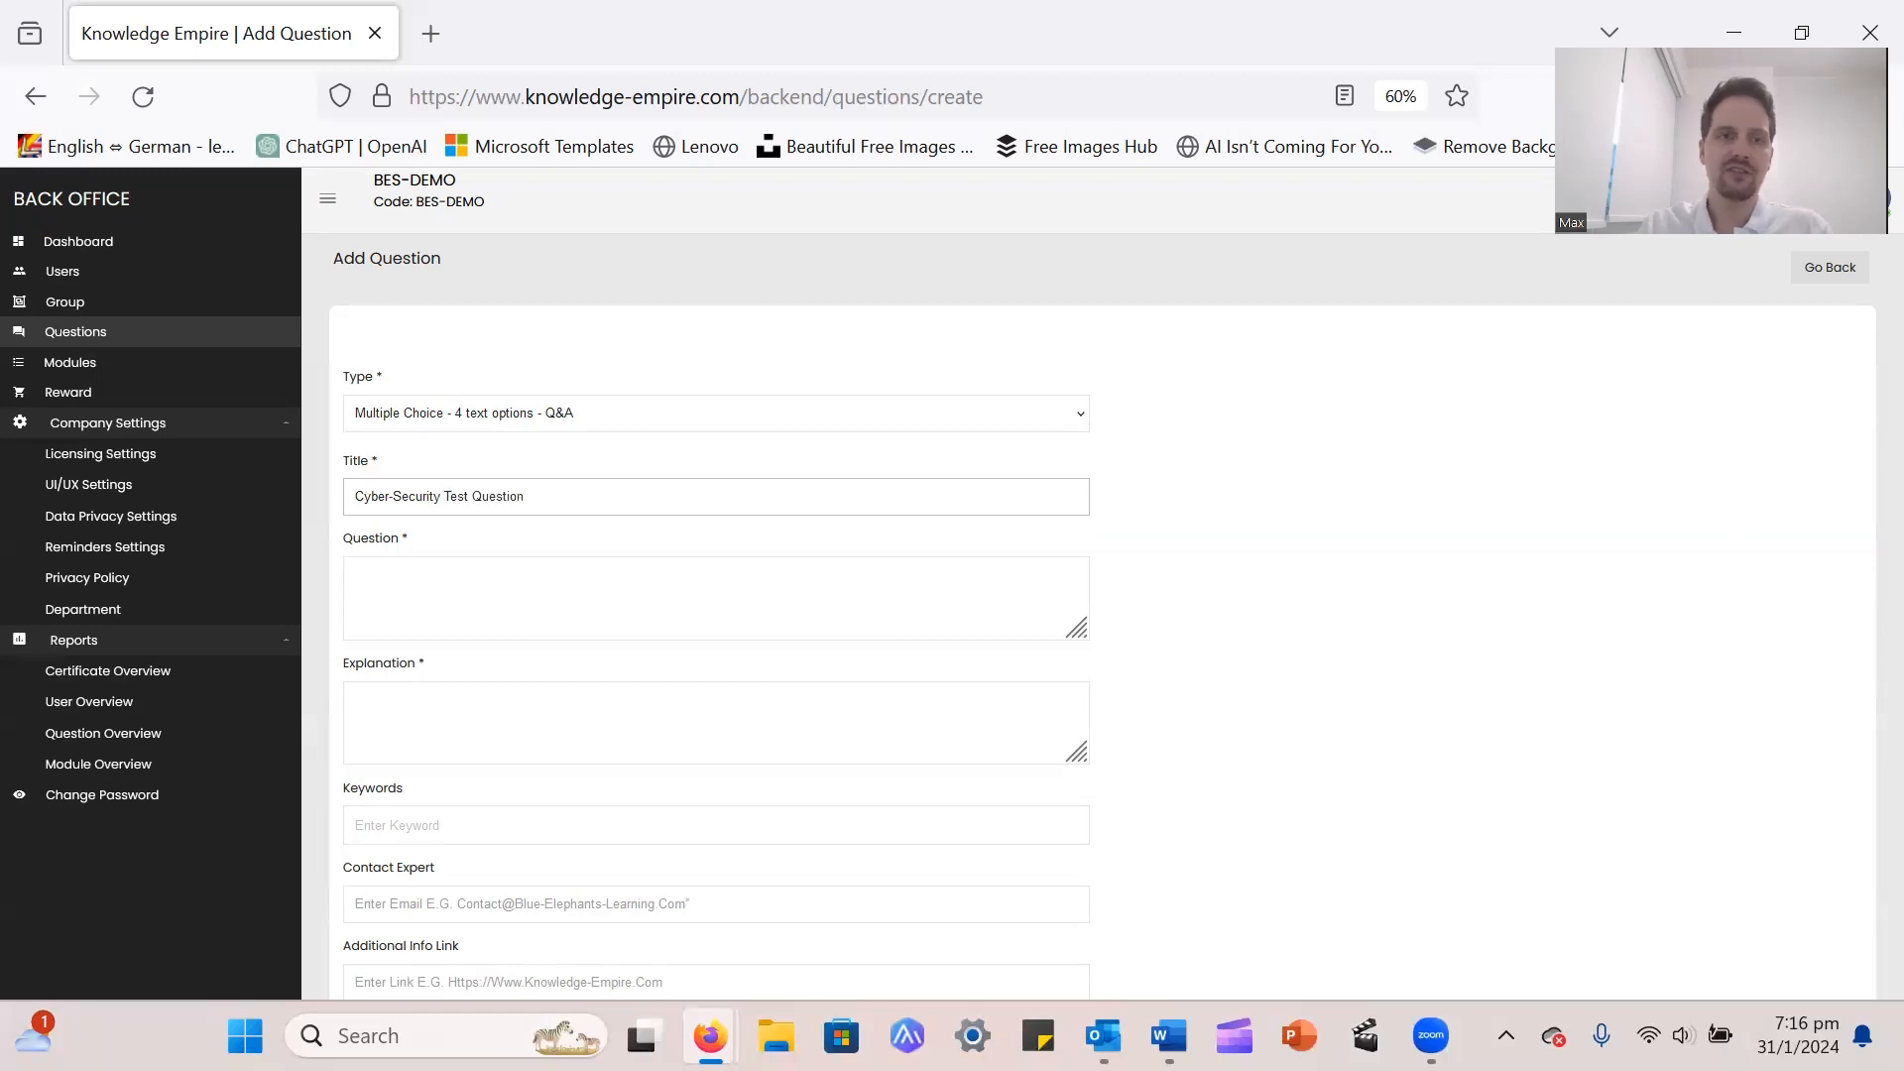
- Enter "Is Cyber-Security Important?" as the question text
left_click(730, 585)
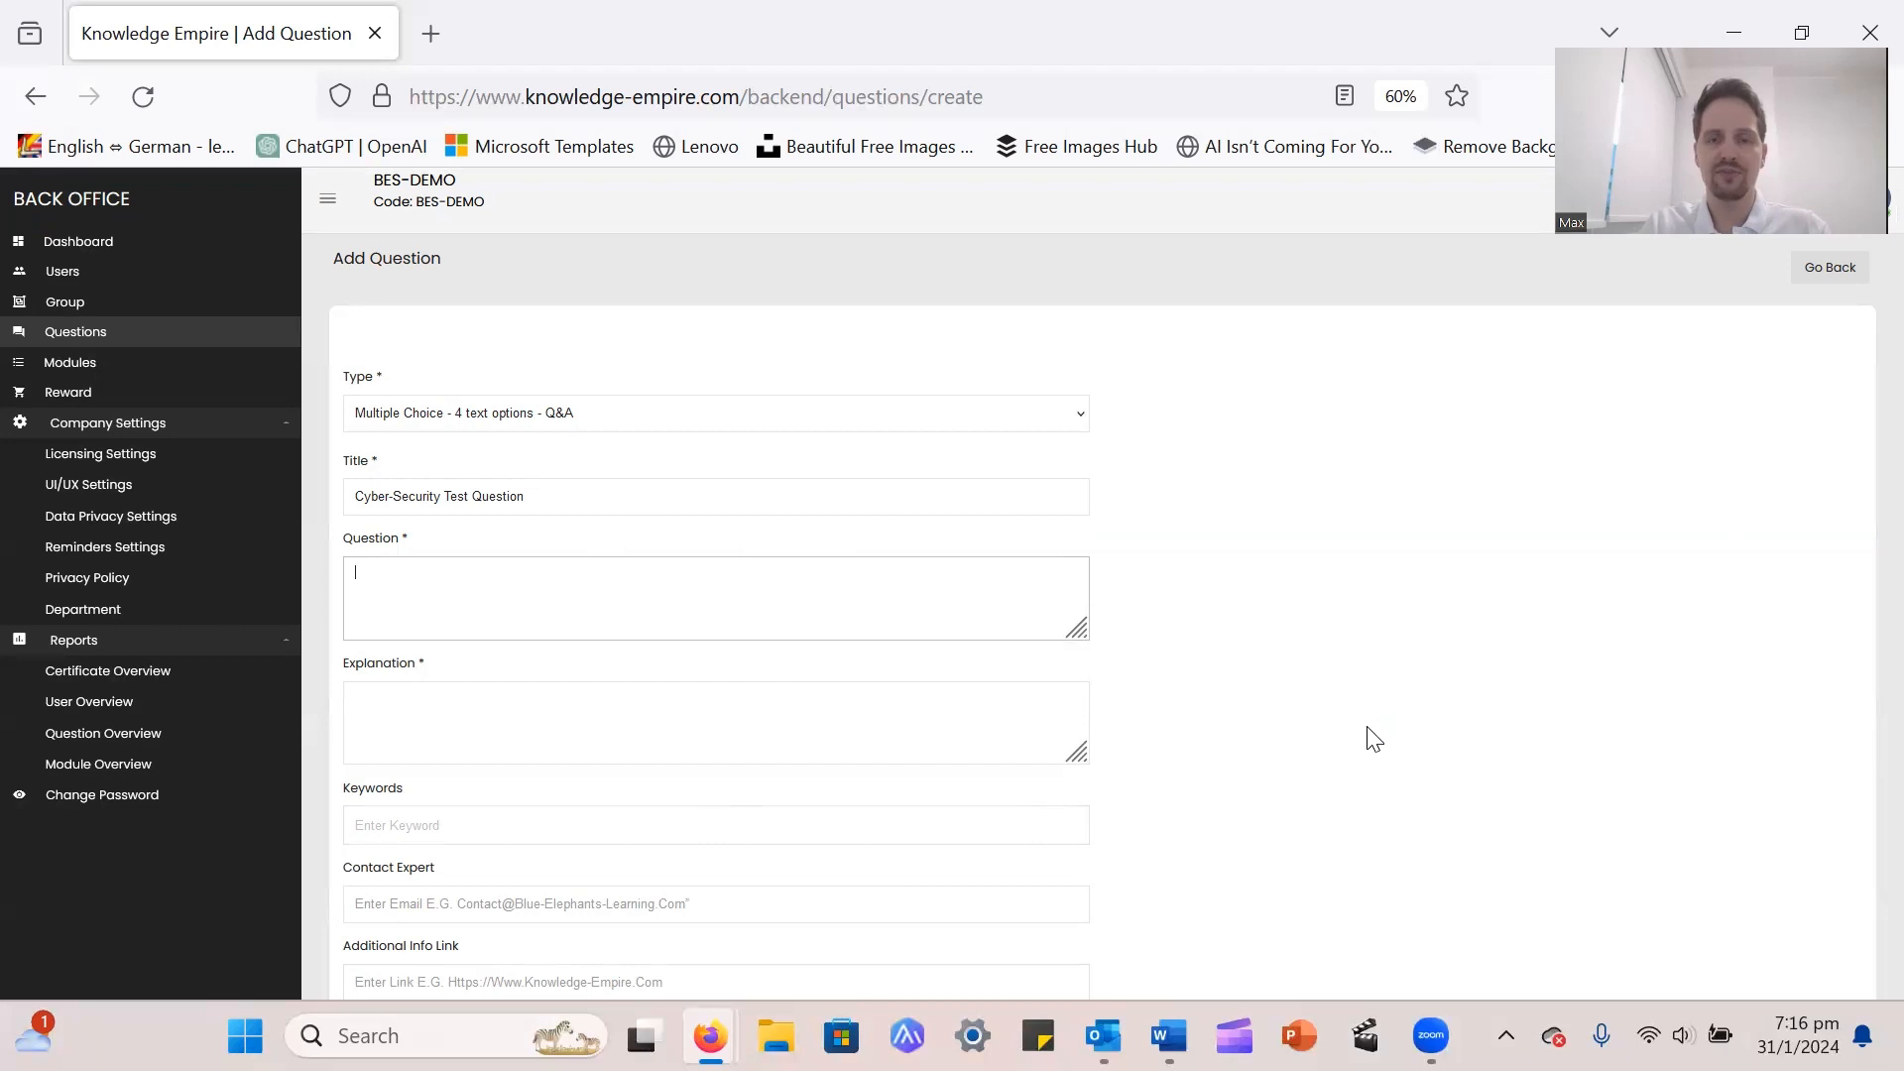
type("Is Cyber-Security Imporat")
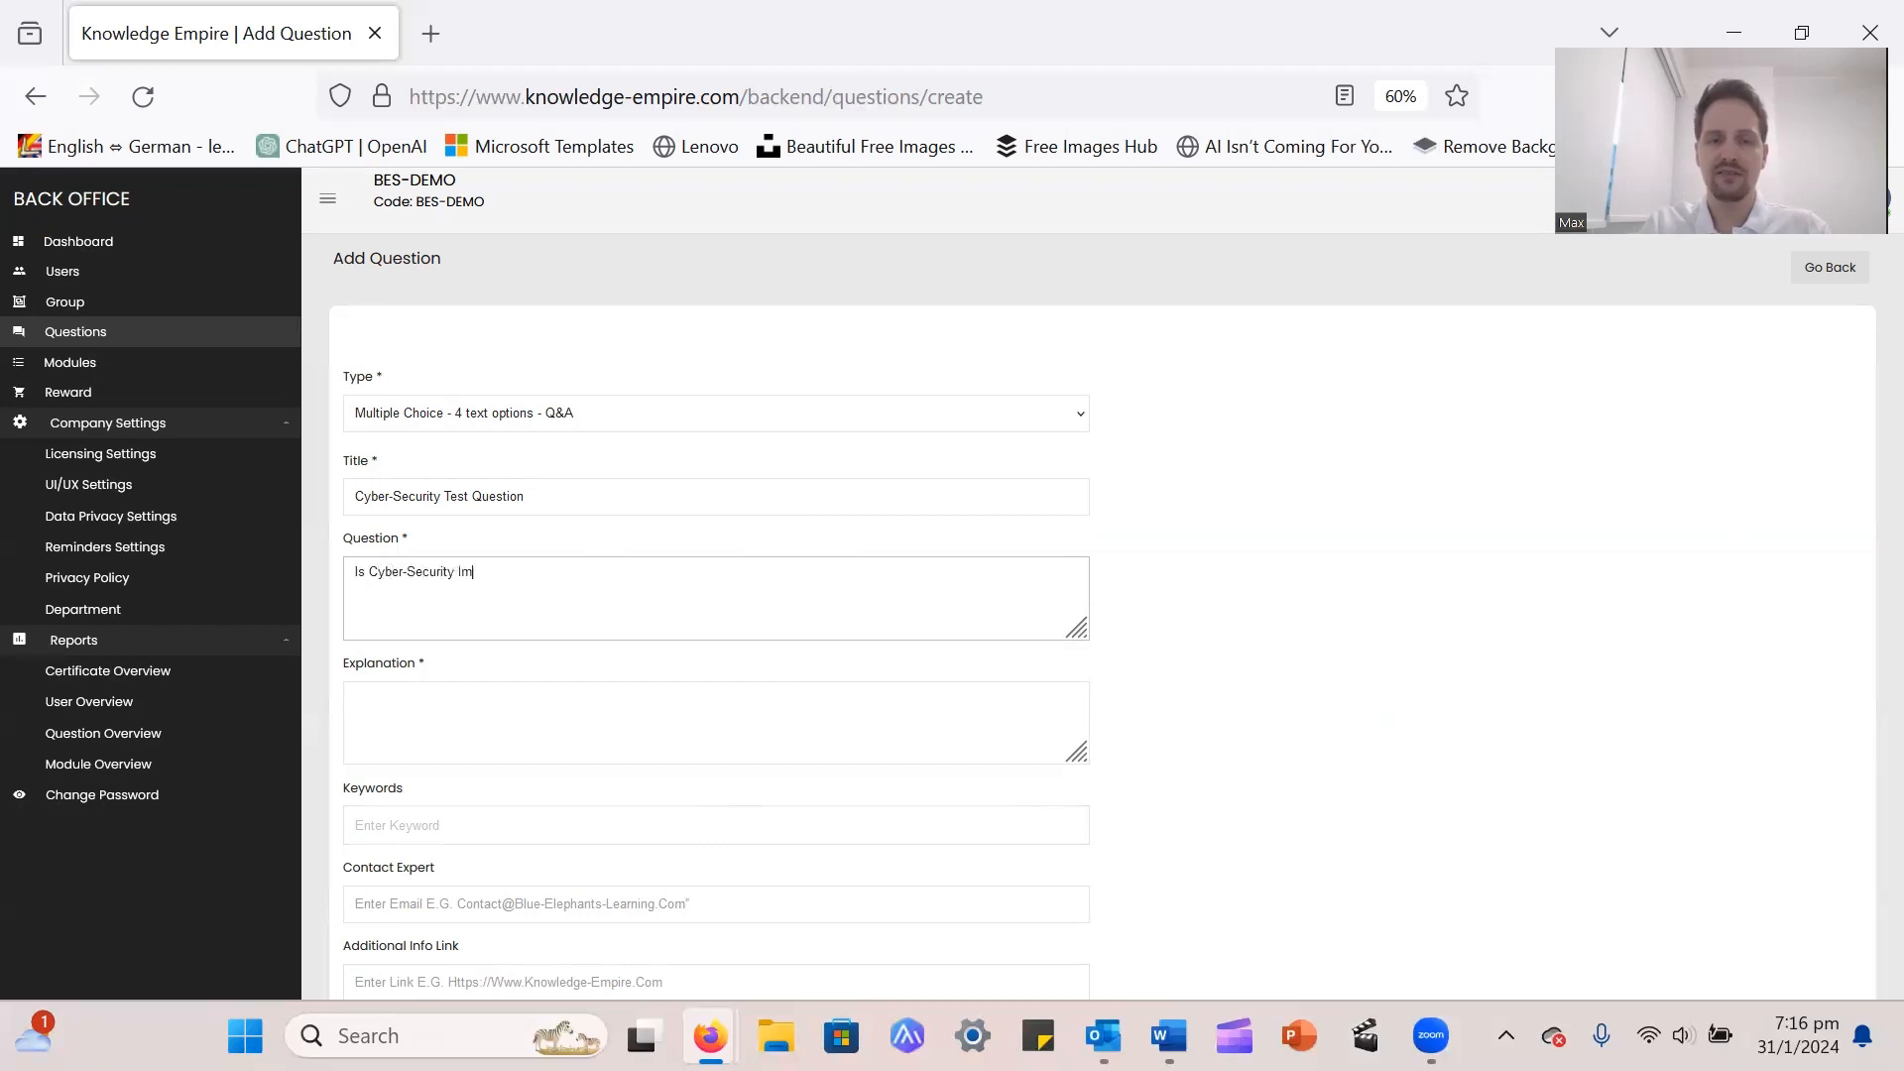
key("BackSpace")
key("BackSpace")
type("tant?")
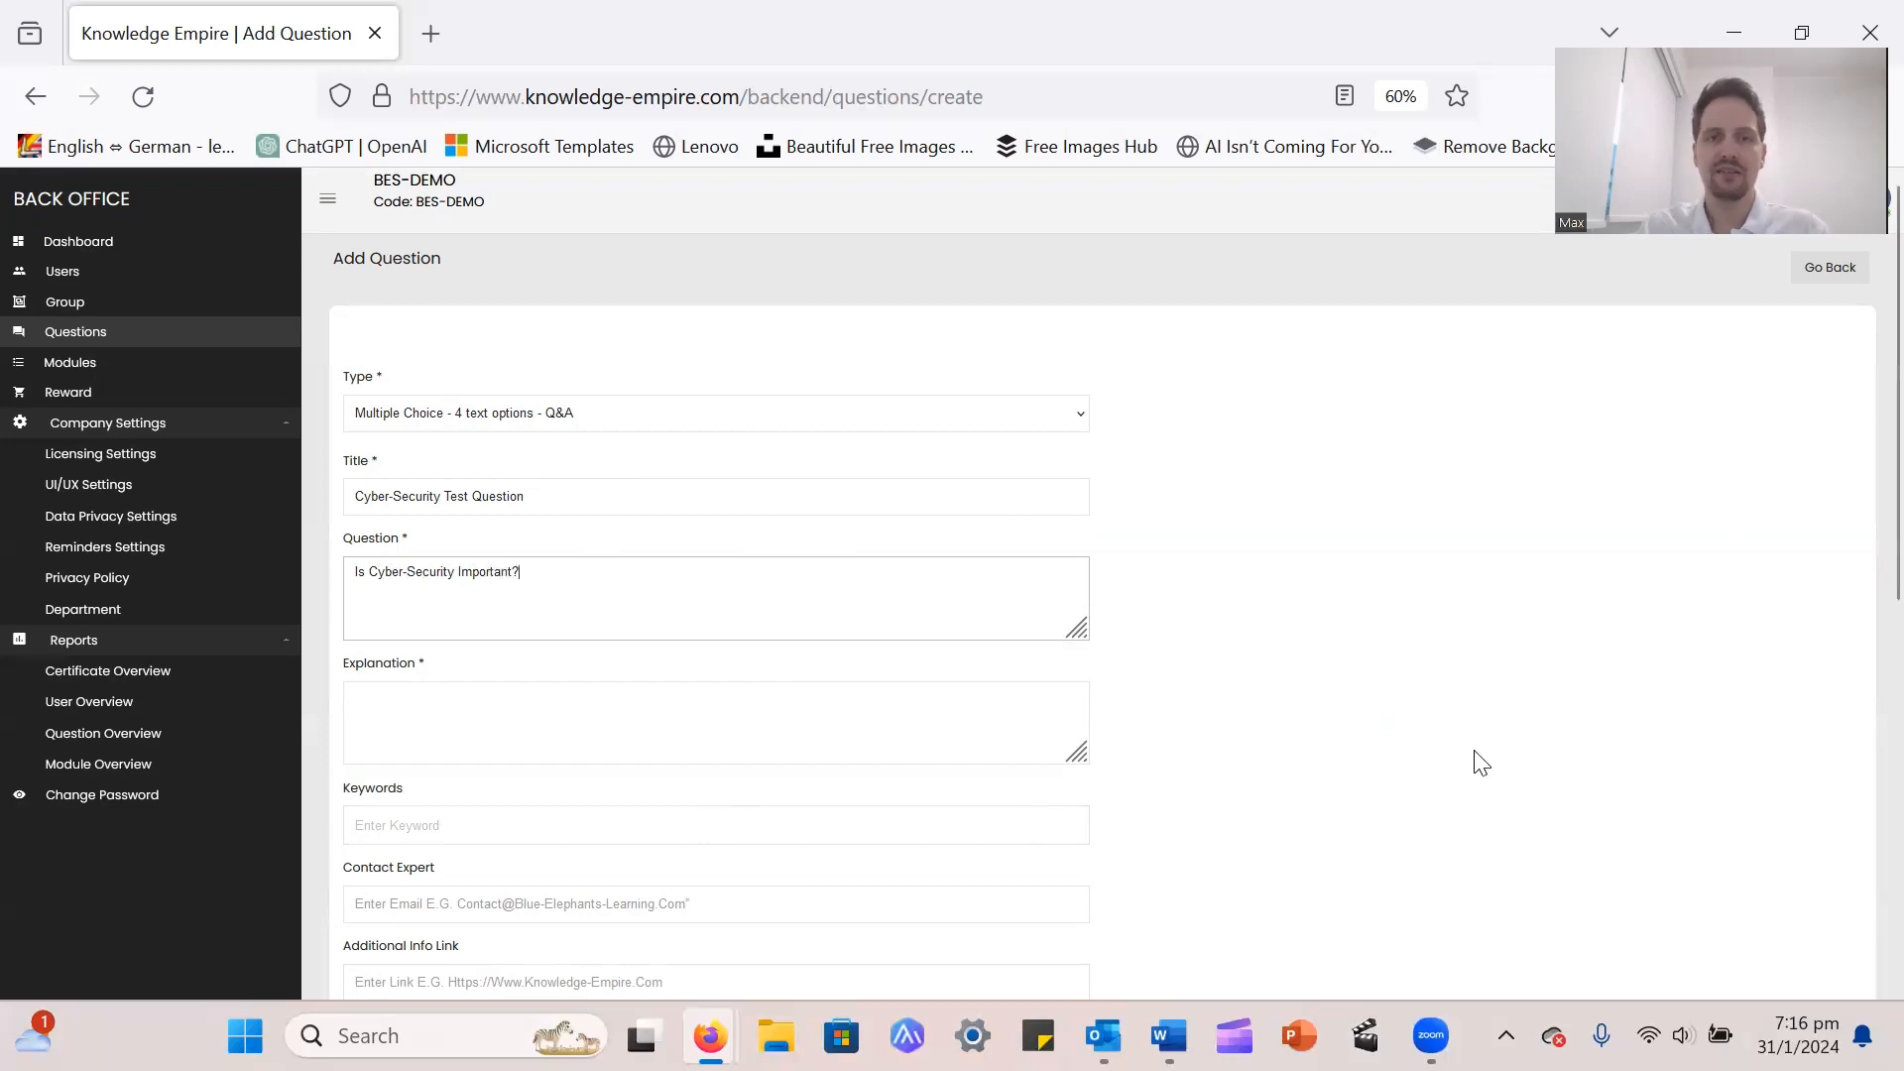
- Fill in the question's explanation with "Yes, yes it's very important!"
scroll(1478, 763, "down", 2)
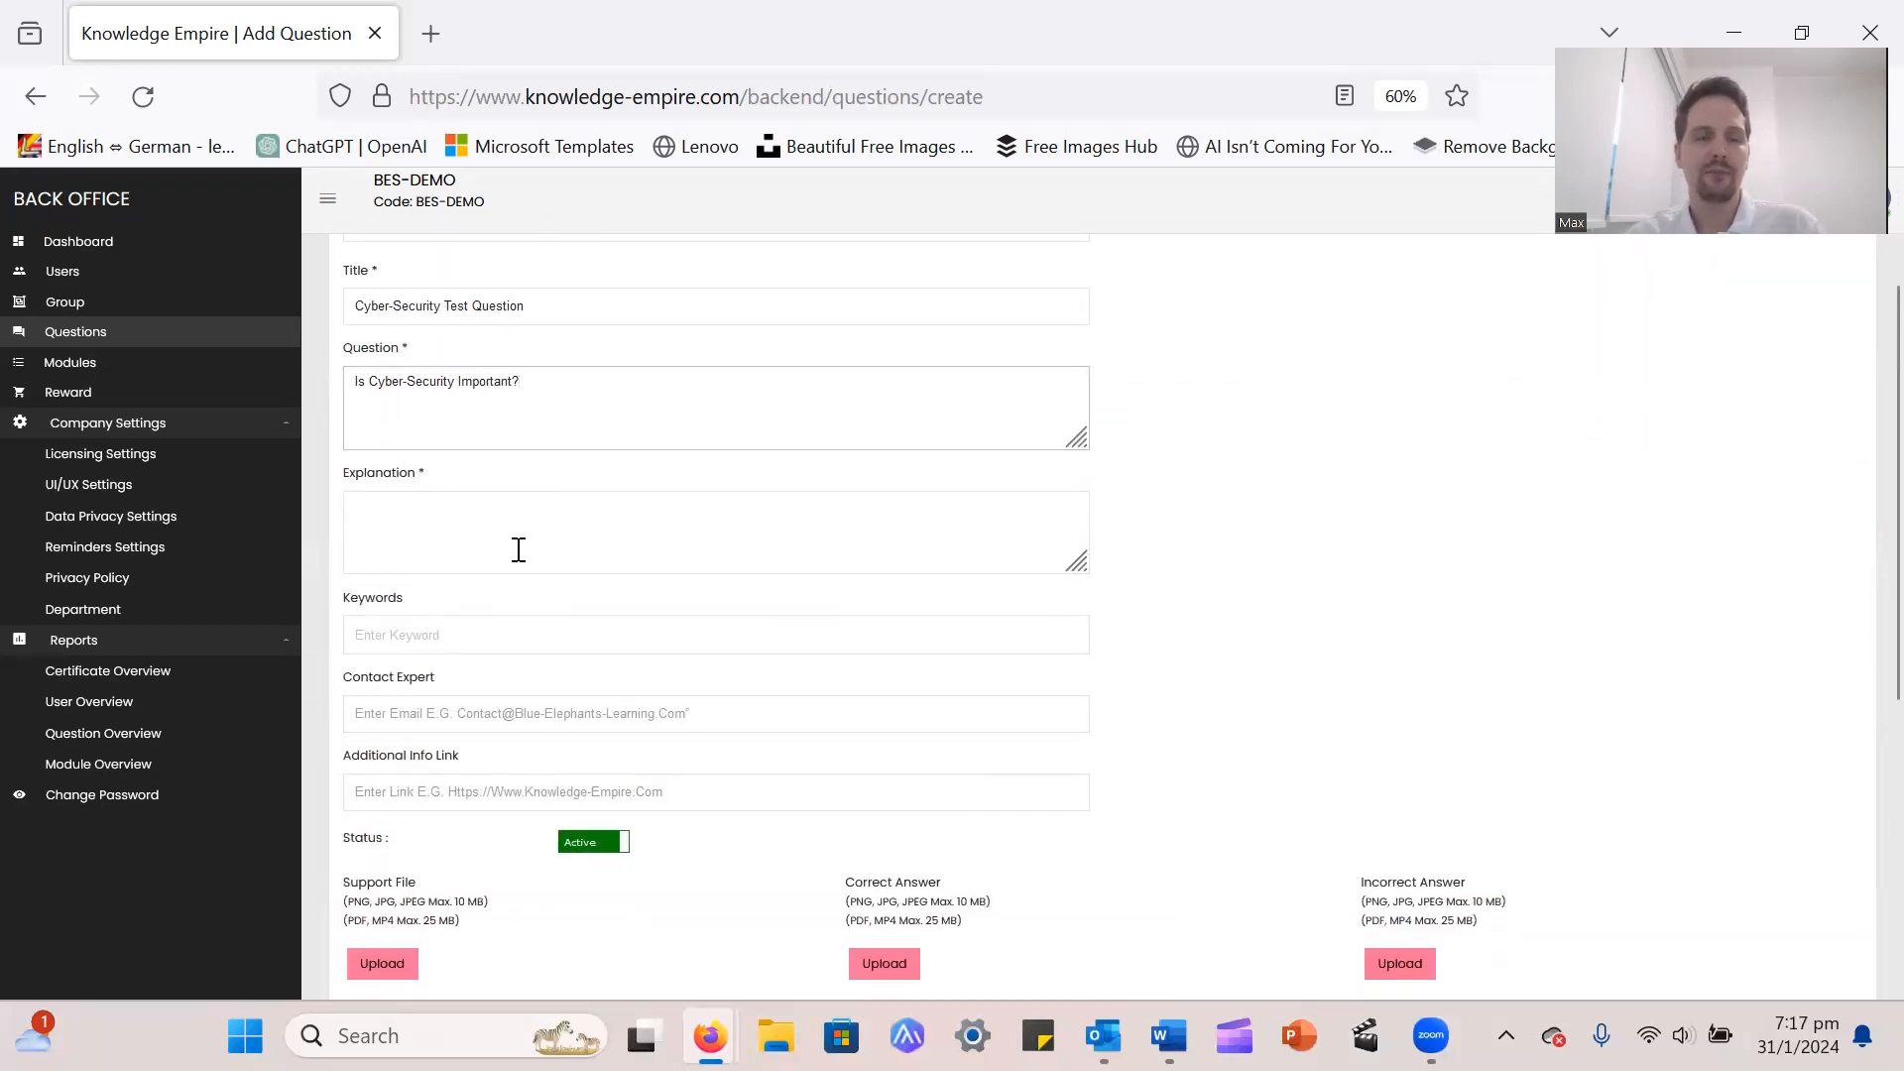
left_click(442, 545)
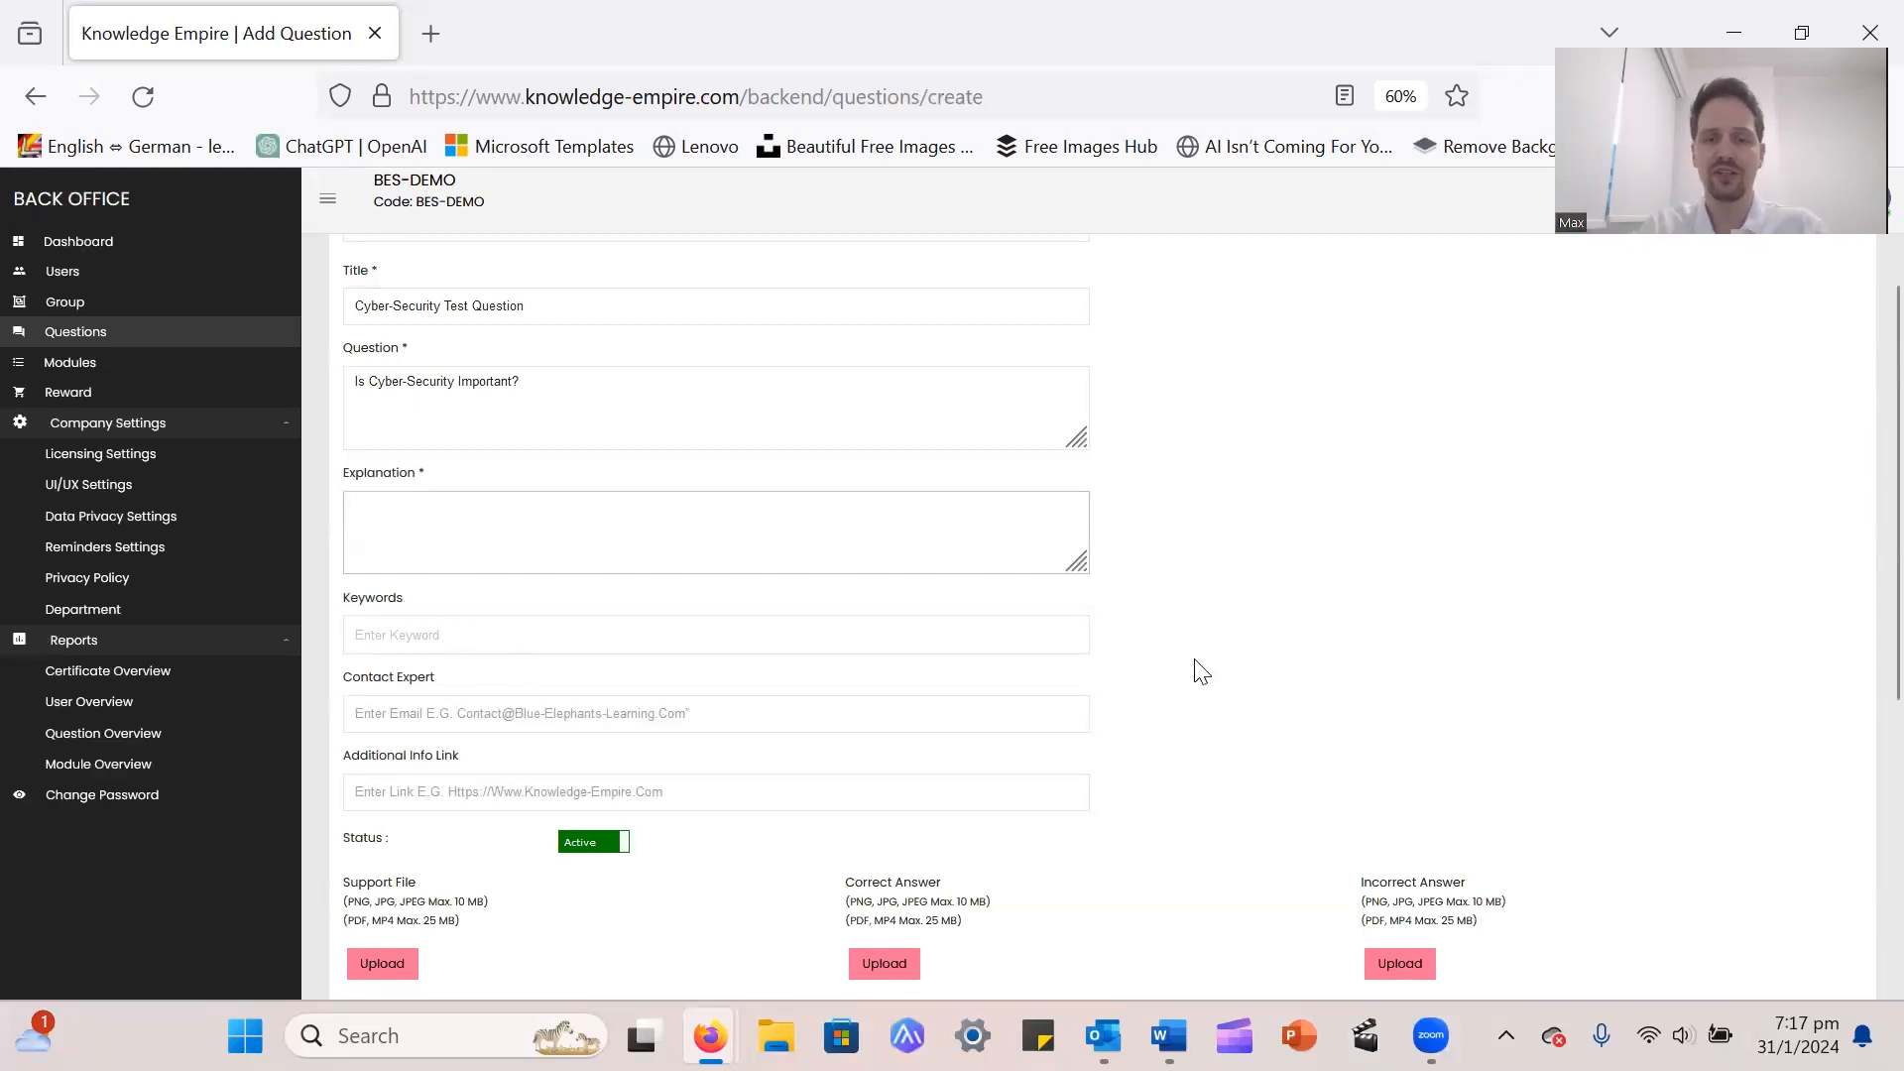
type("Yes, ye")
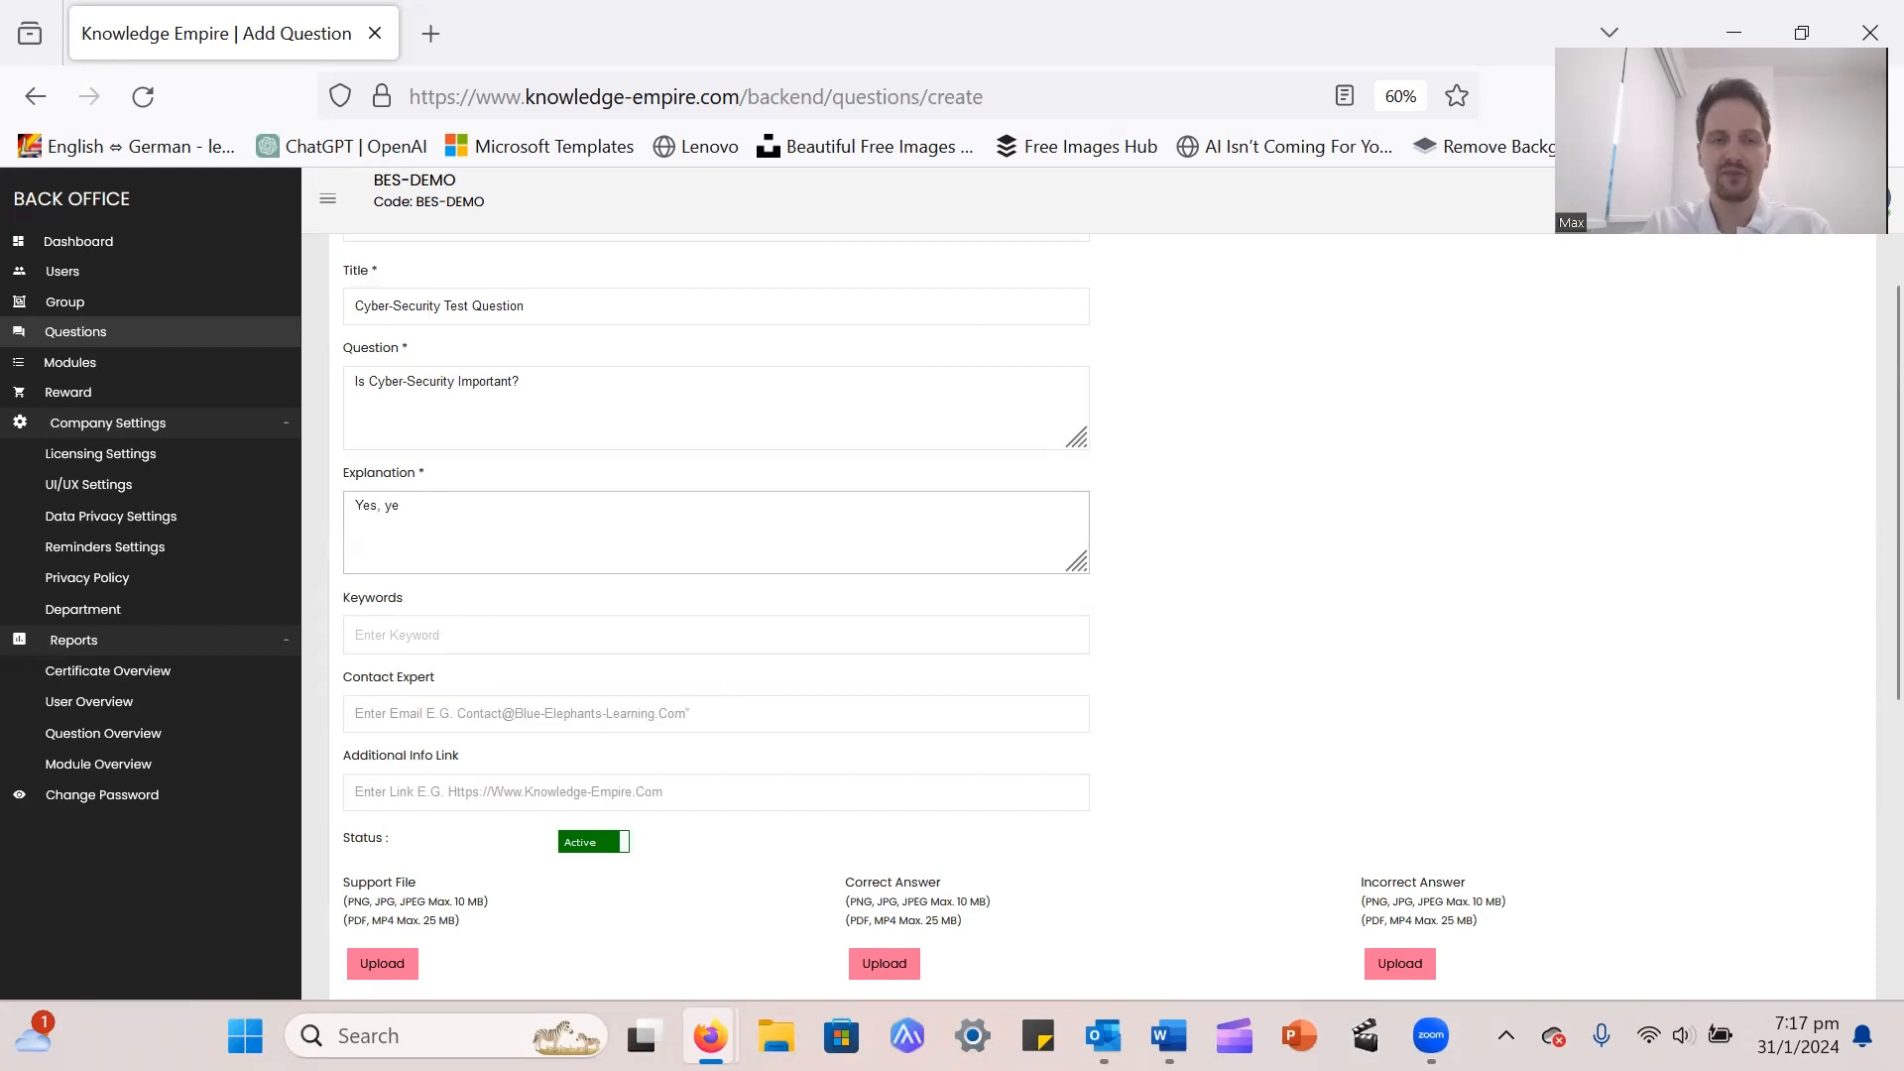
type("s it's")
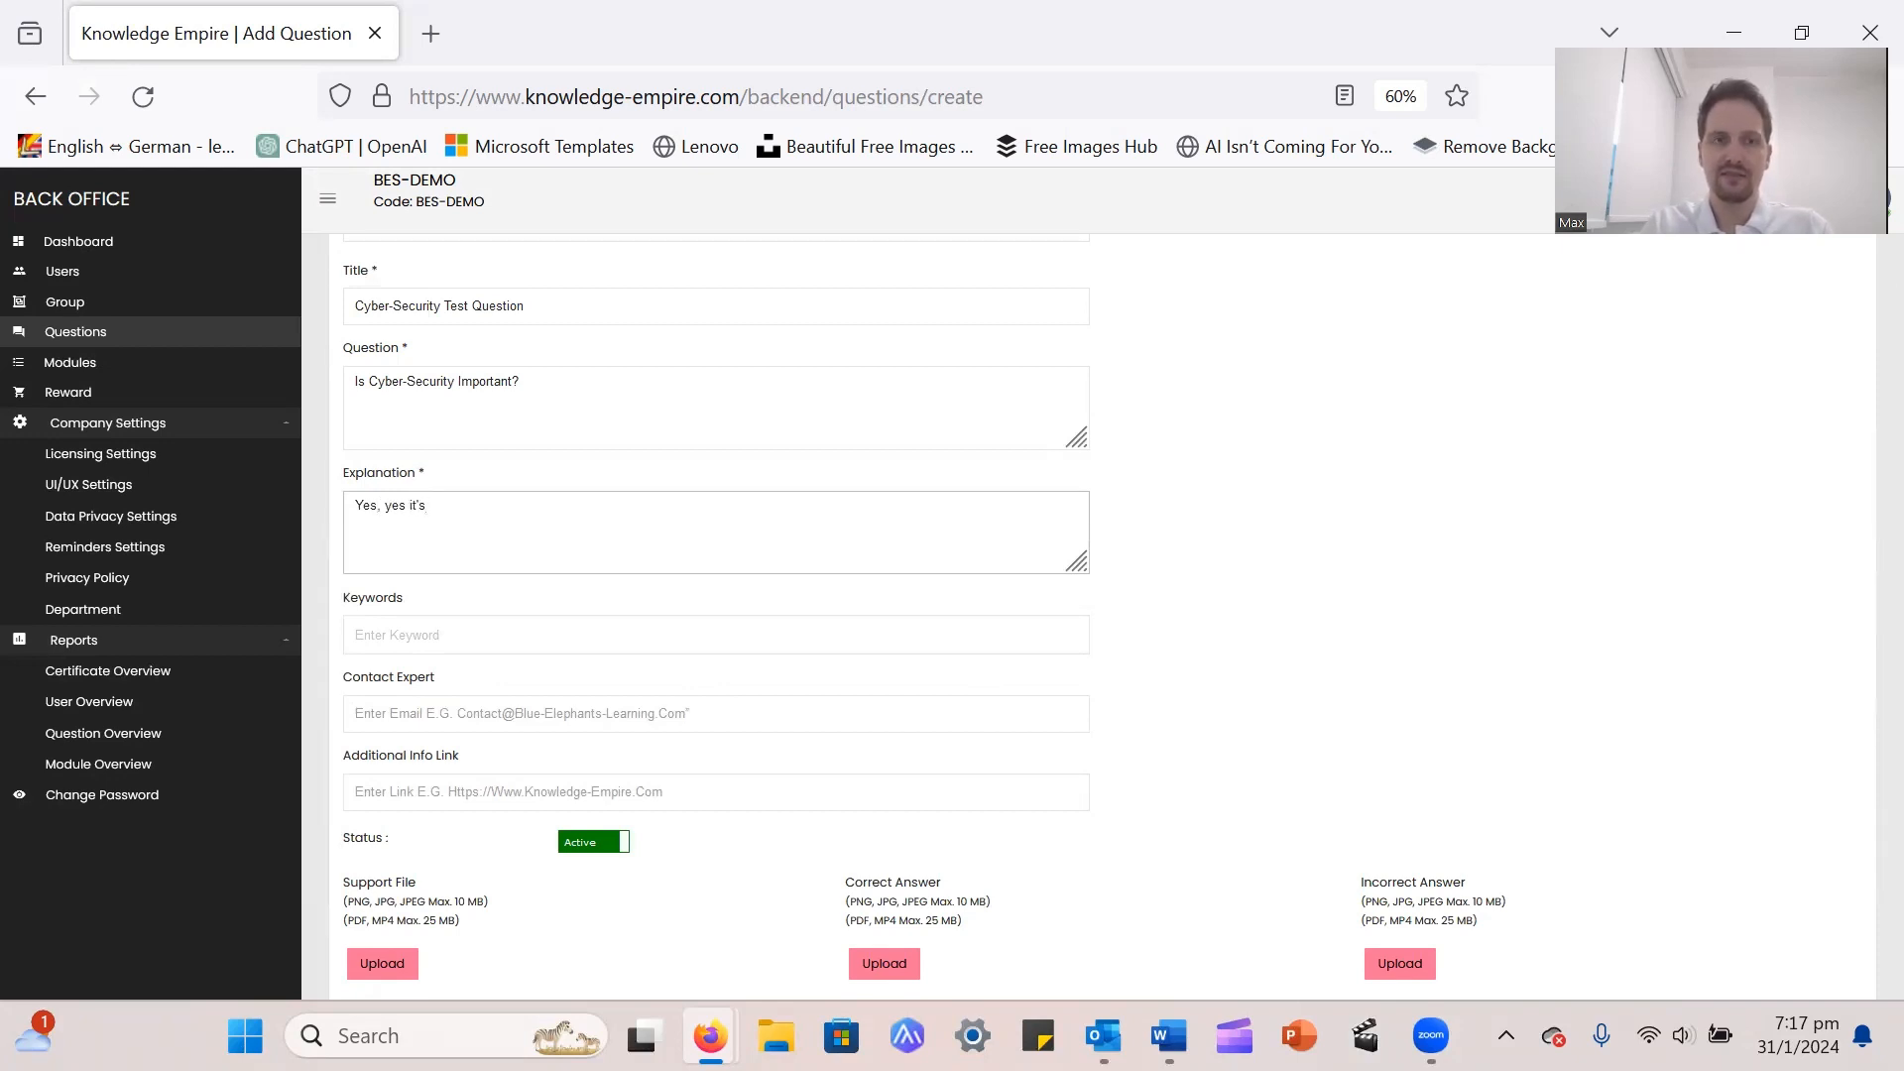
type(" very important!")
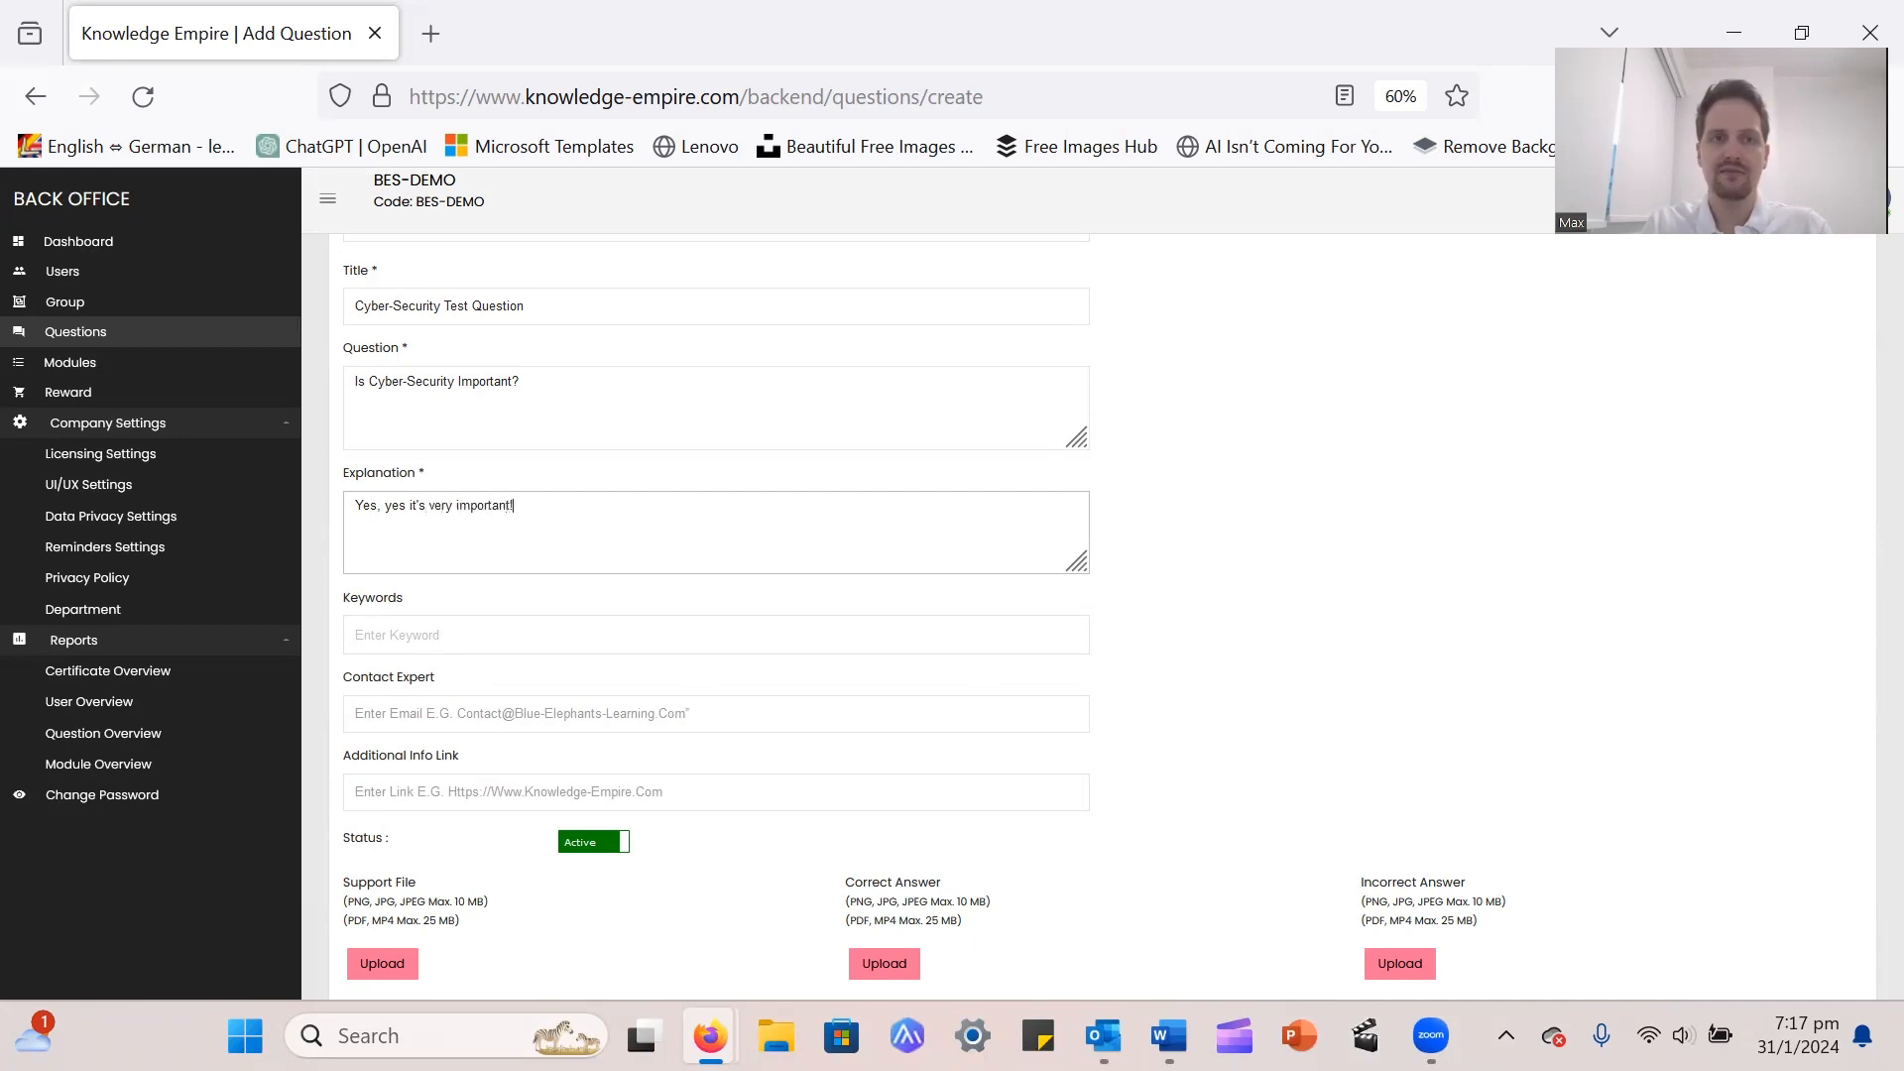
- Add the keyword "Cyber-Security" to the question
scroll(794, 654, "down", 2)
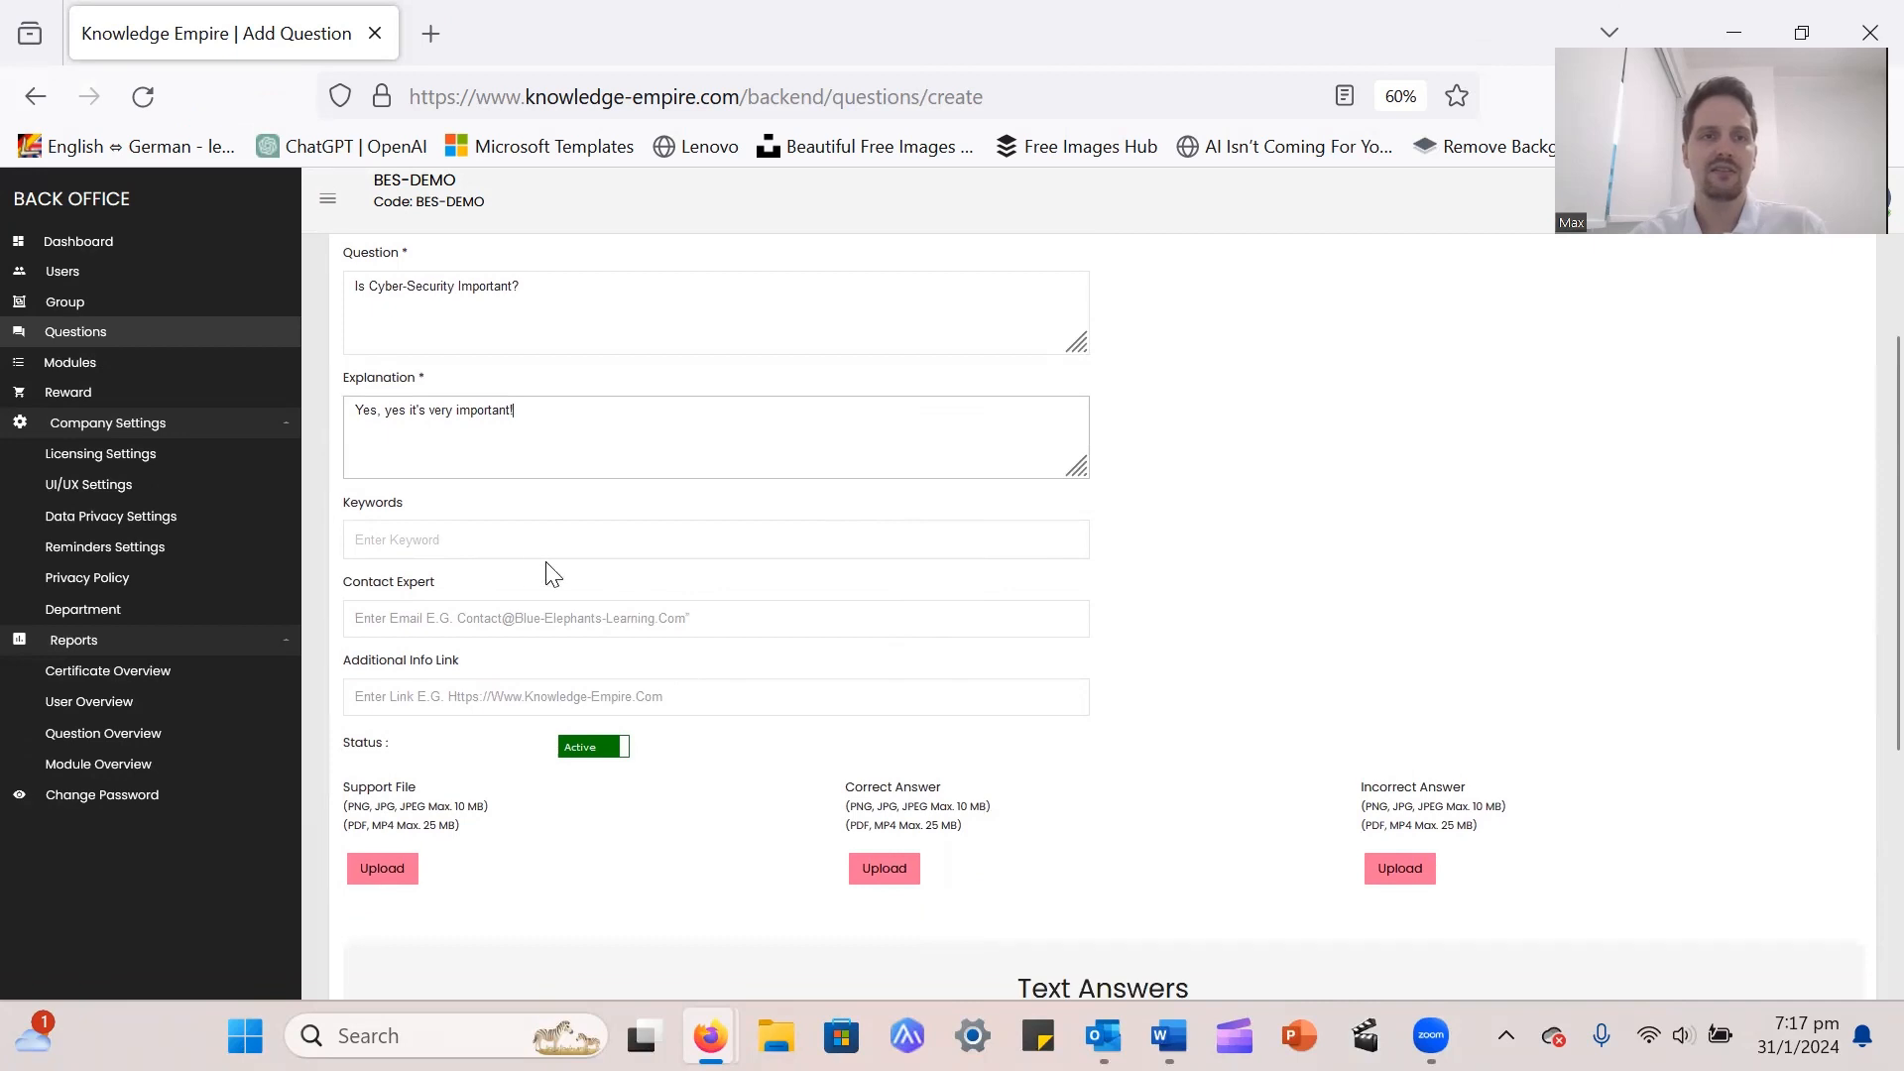
left_click(941, 538)
type("Cyber")
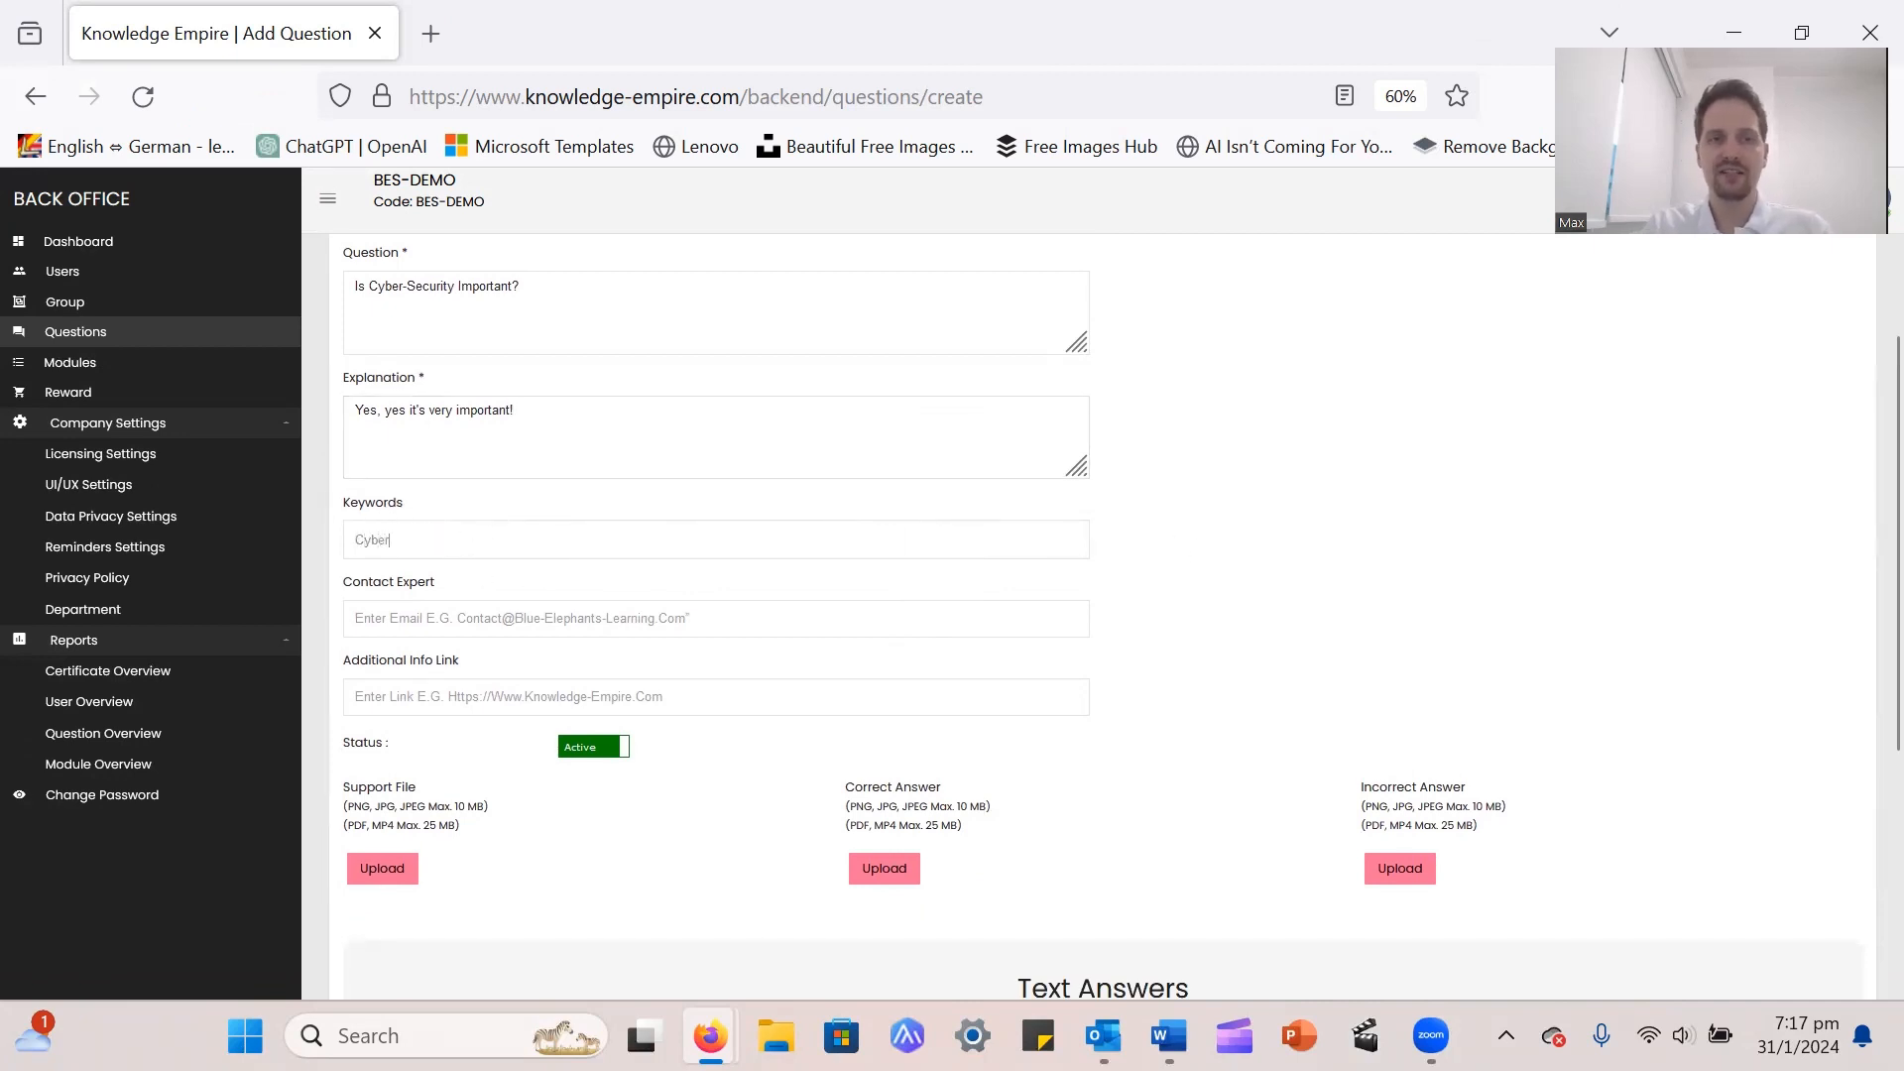
type("-Secu")
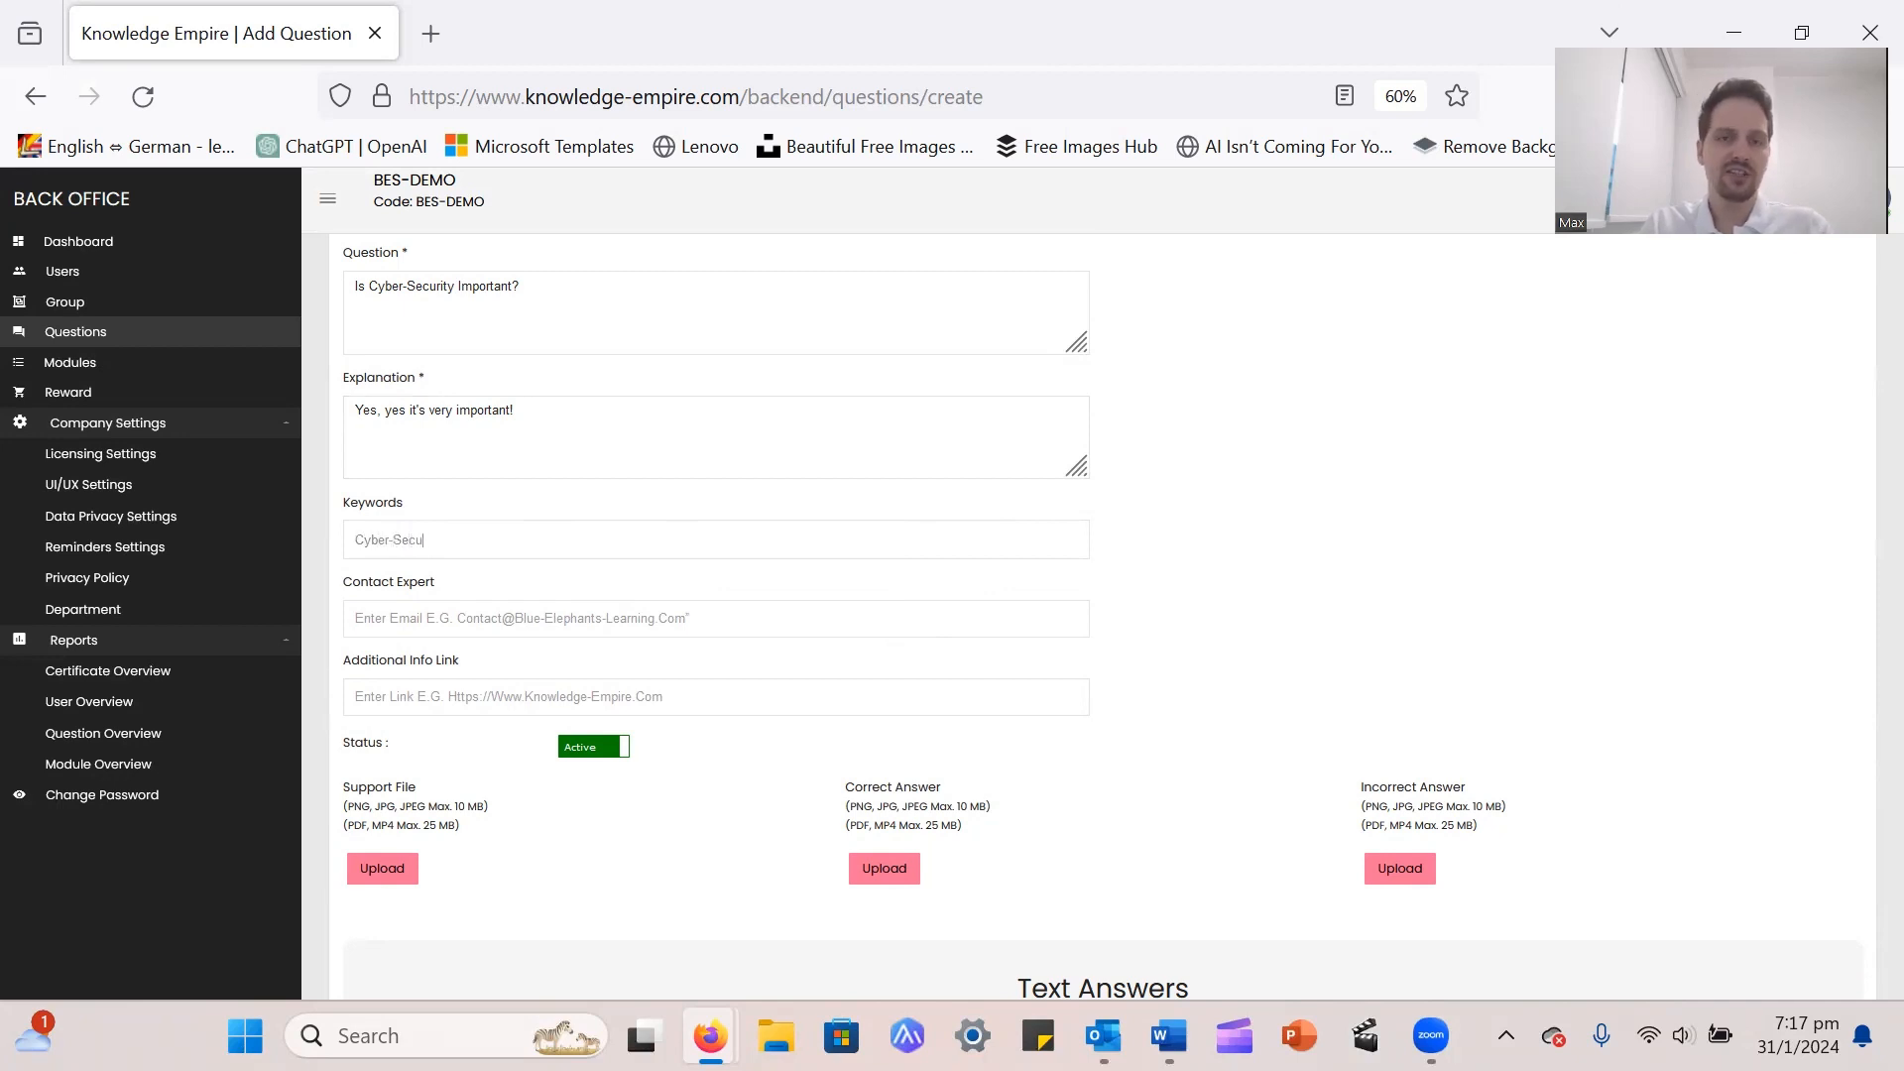
type("r")
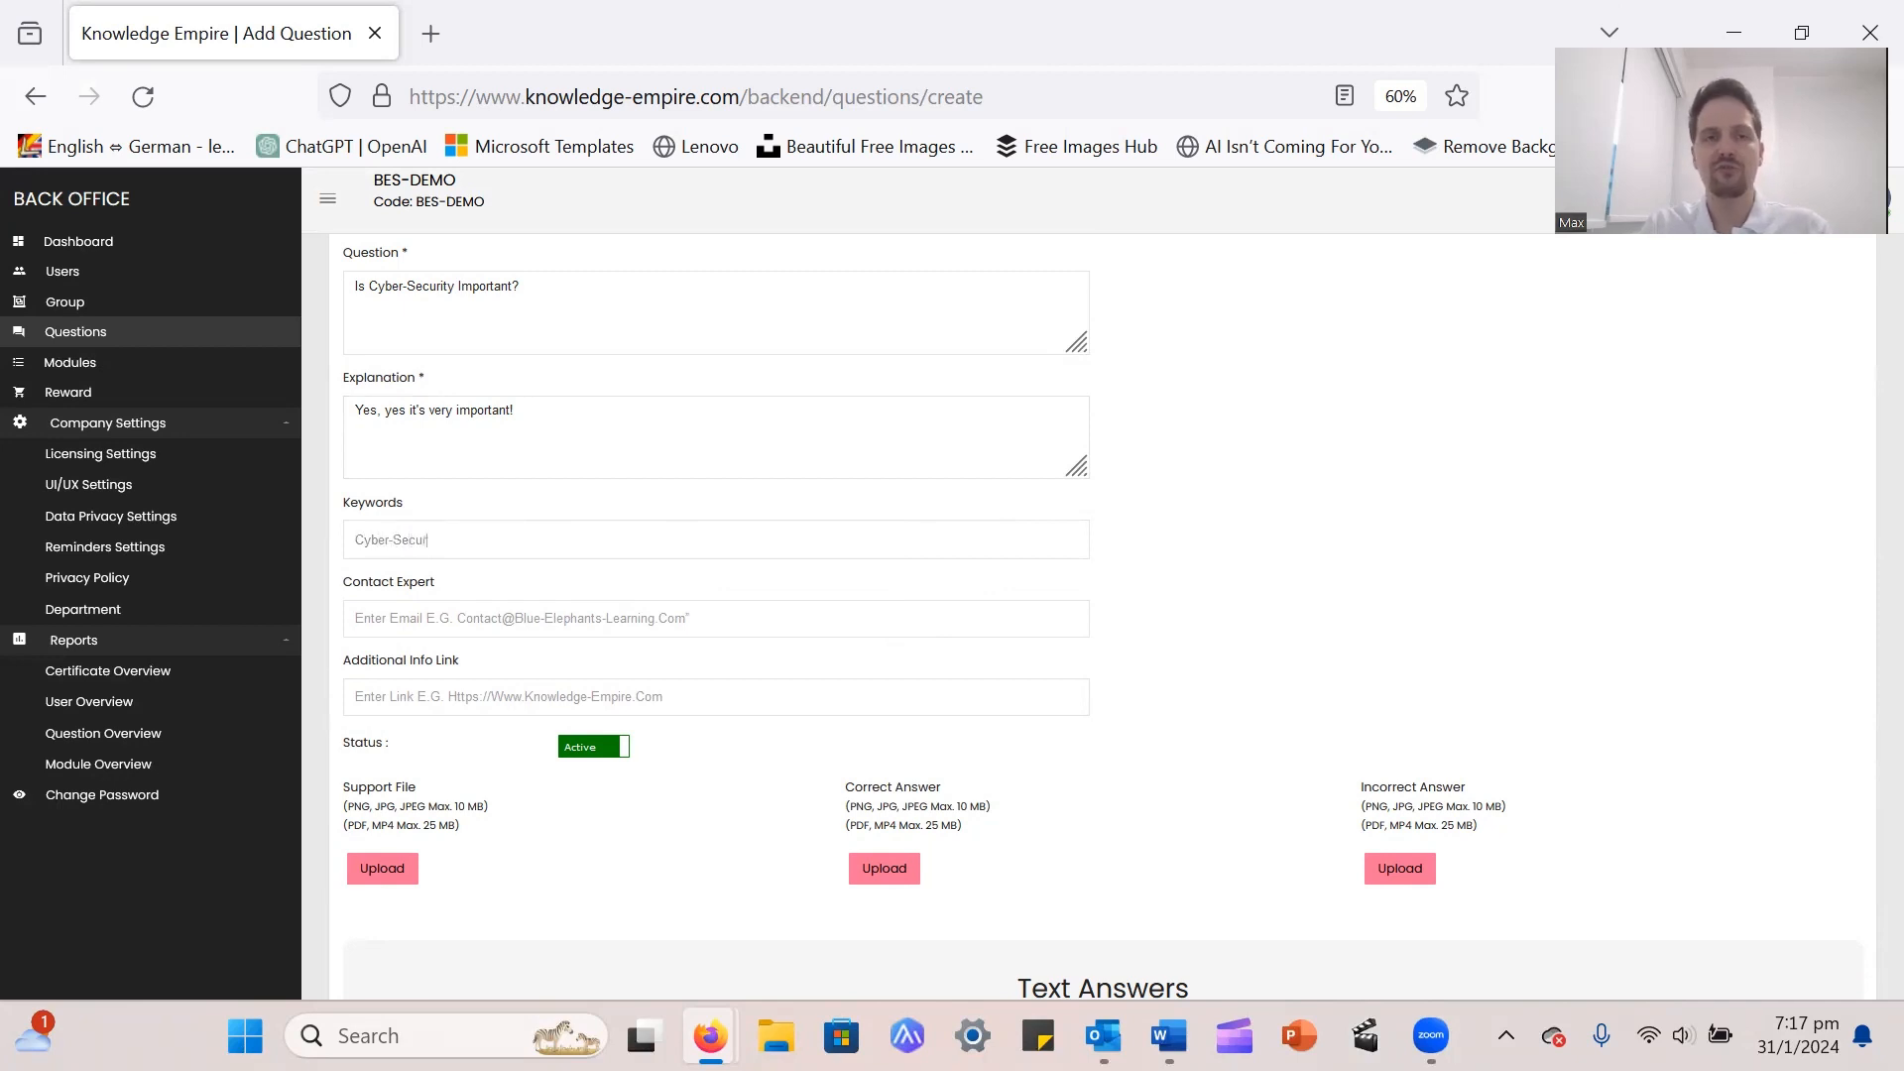
type("ity")
key("Return")
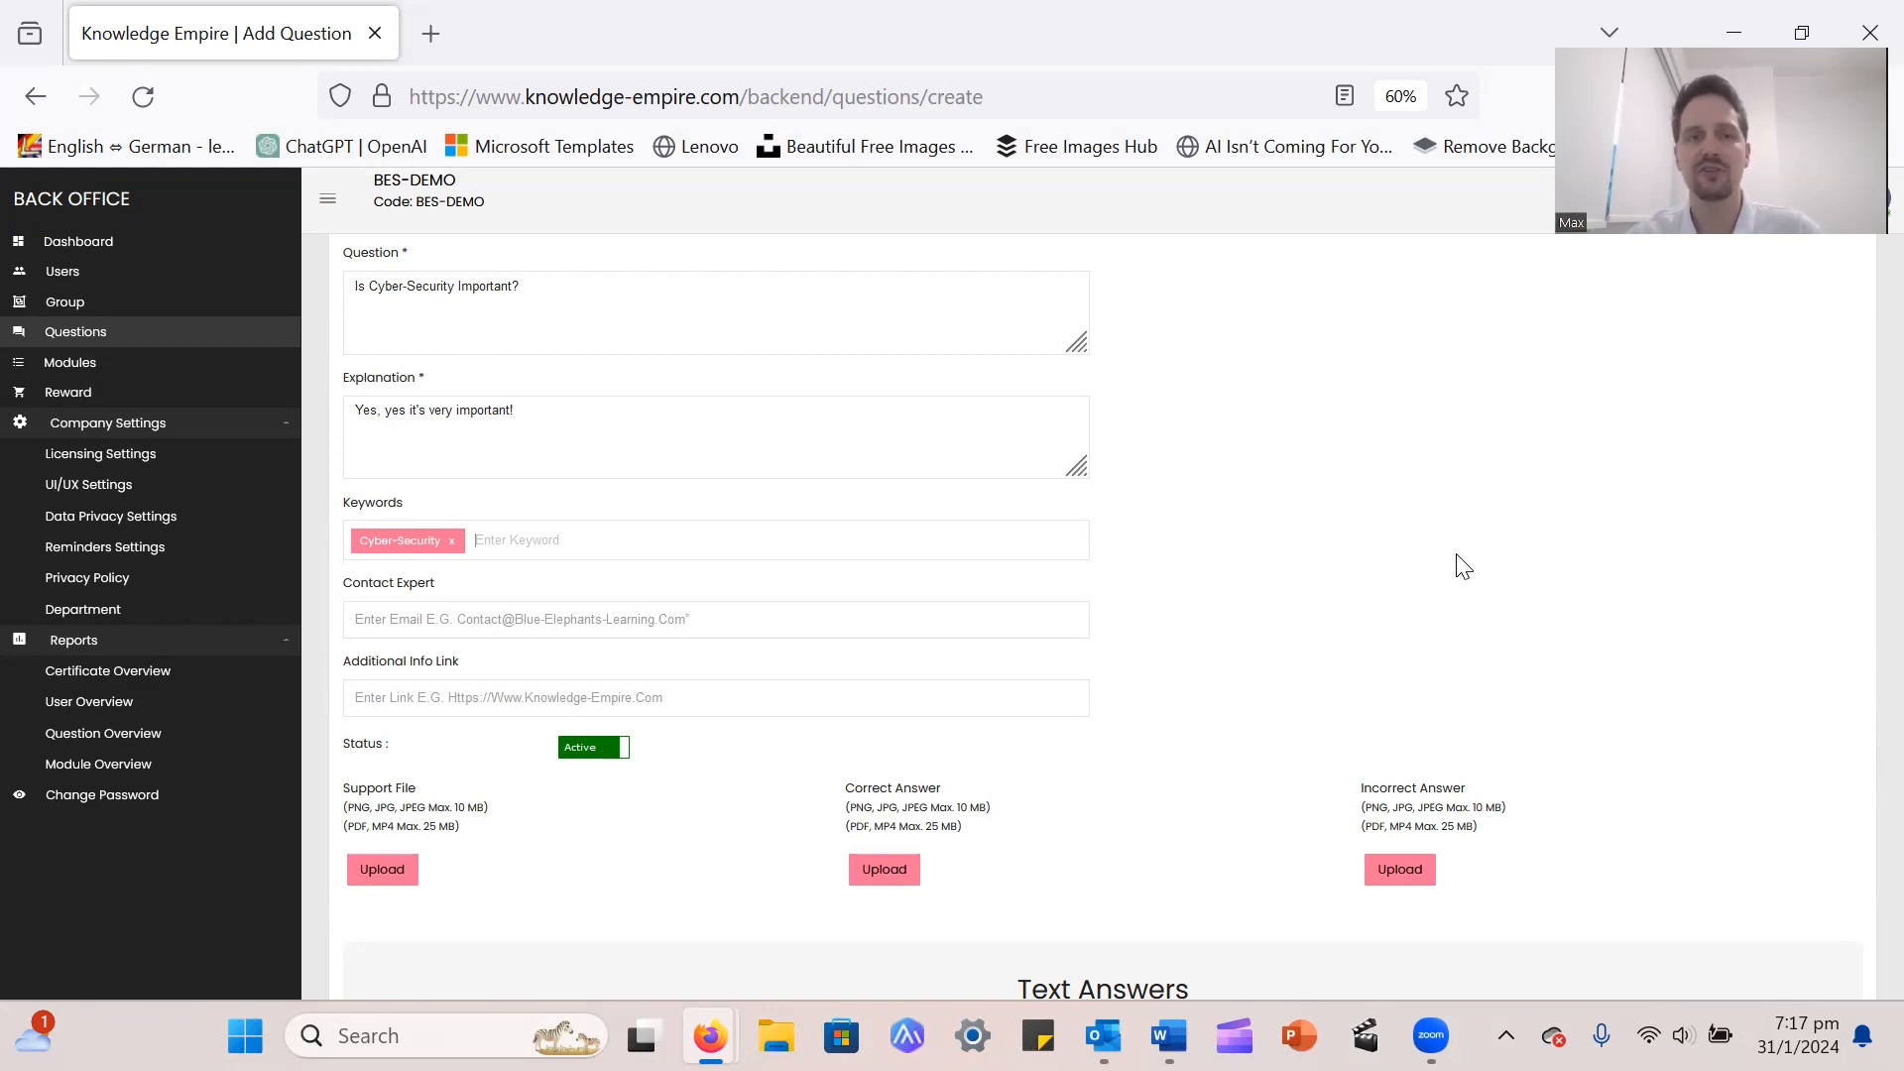
scroll(1116, 664, "down", 1)
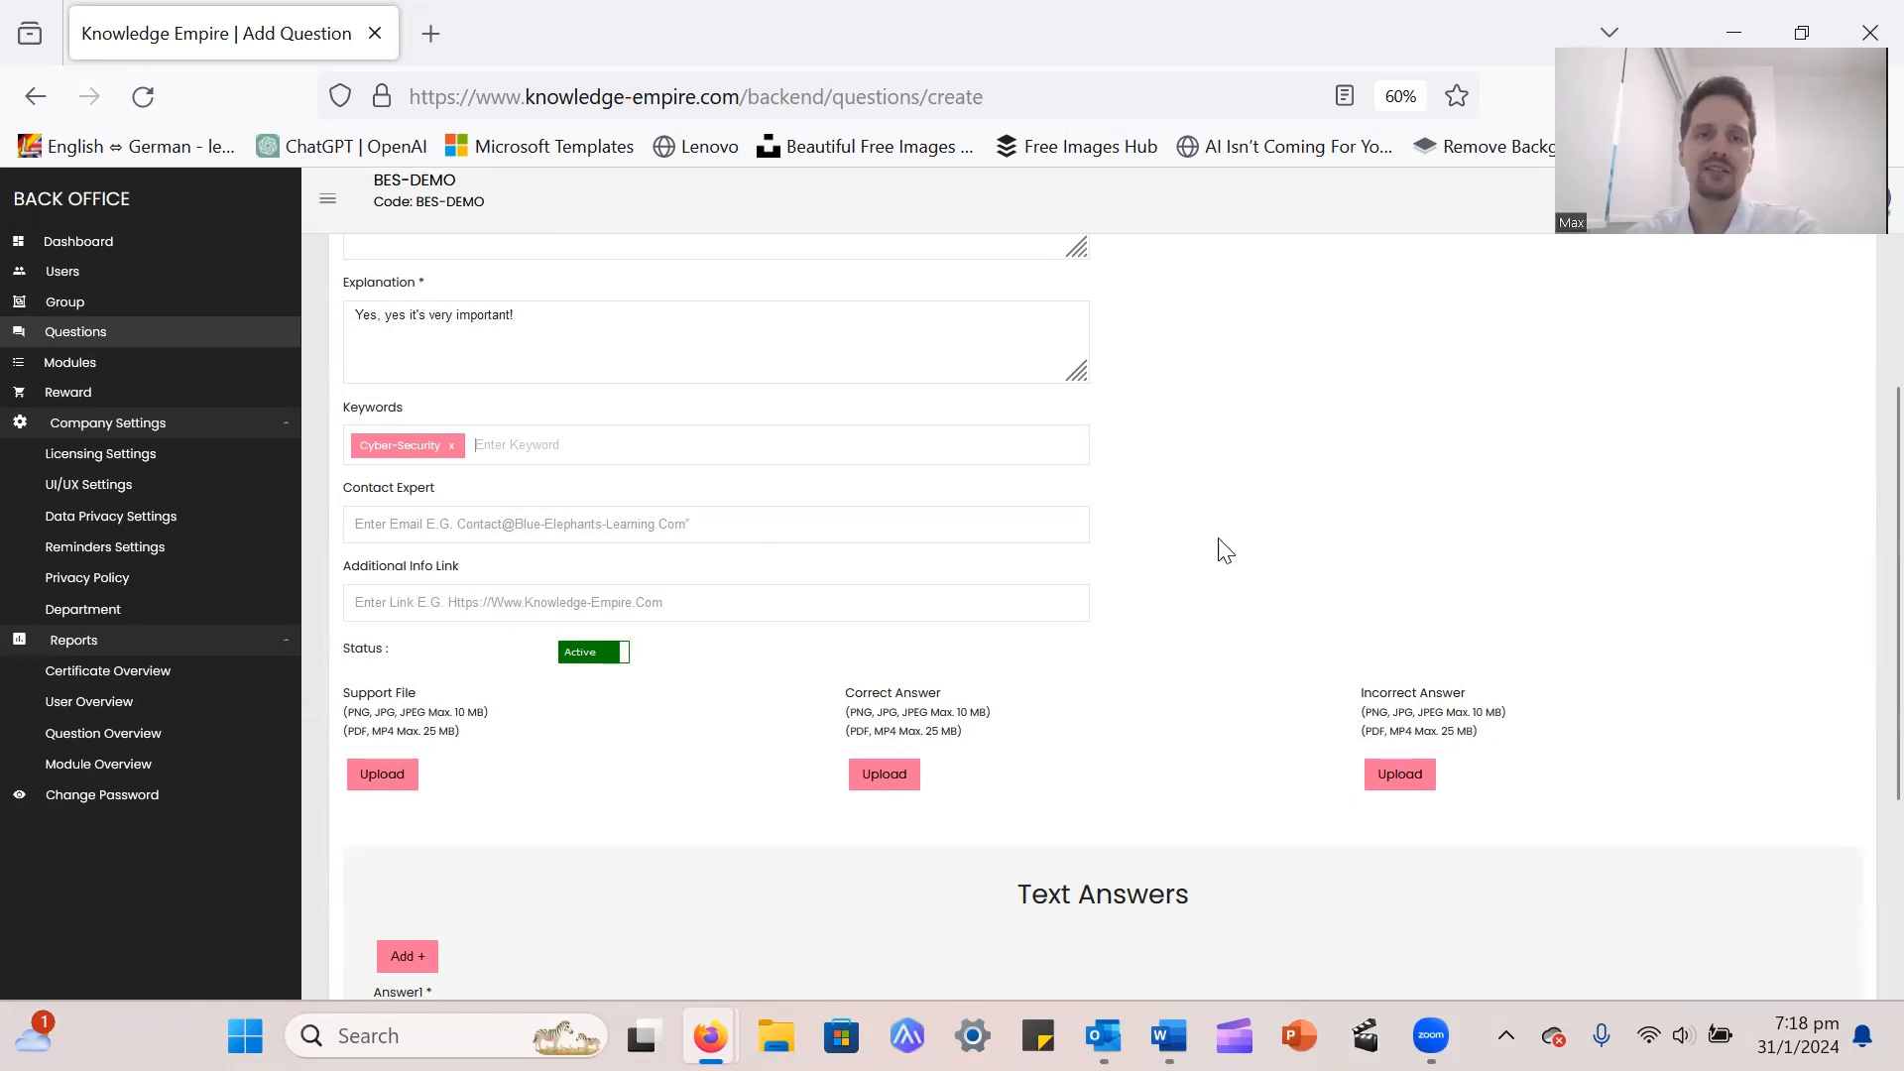
left_click(1077, 517)
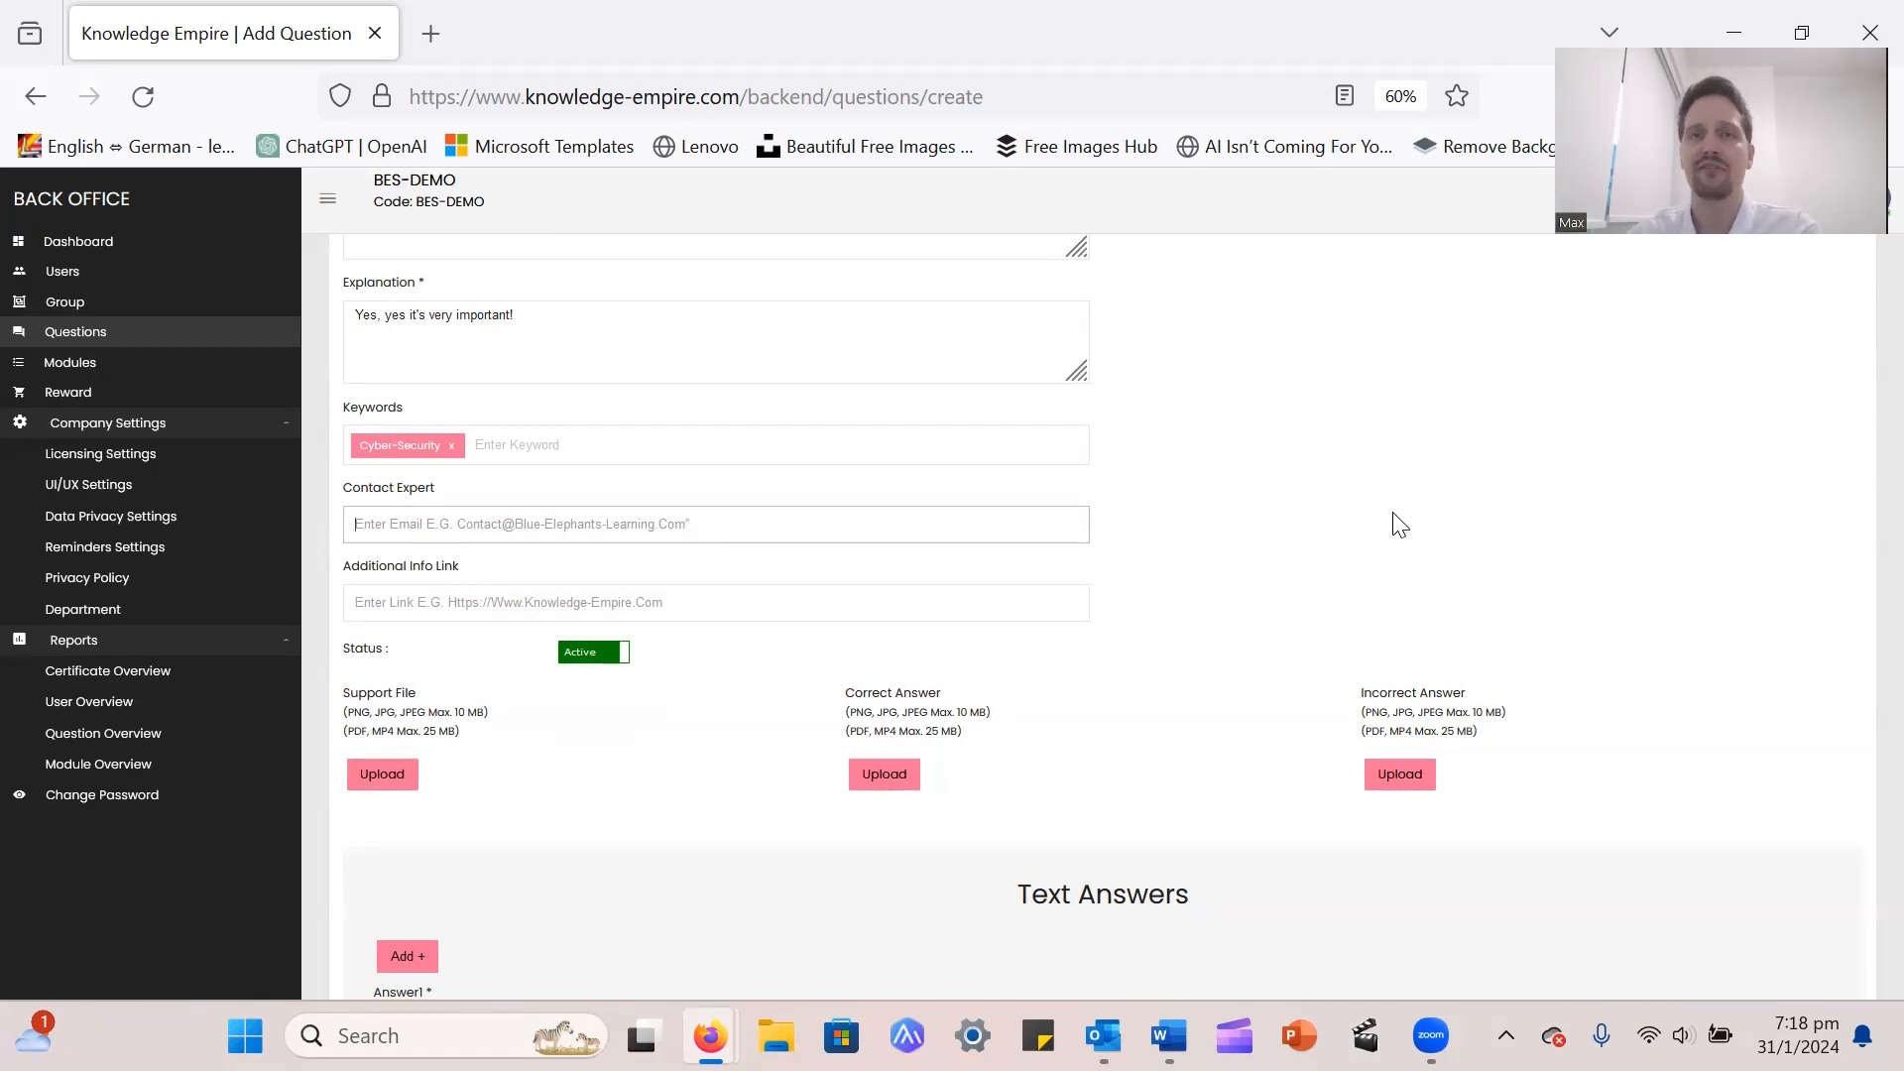
left_click(731, 595)
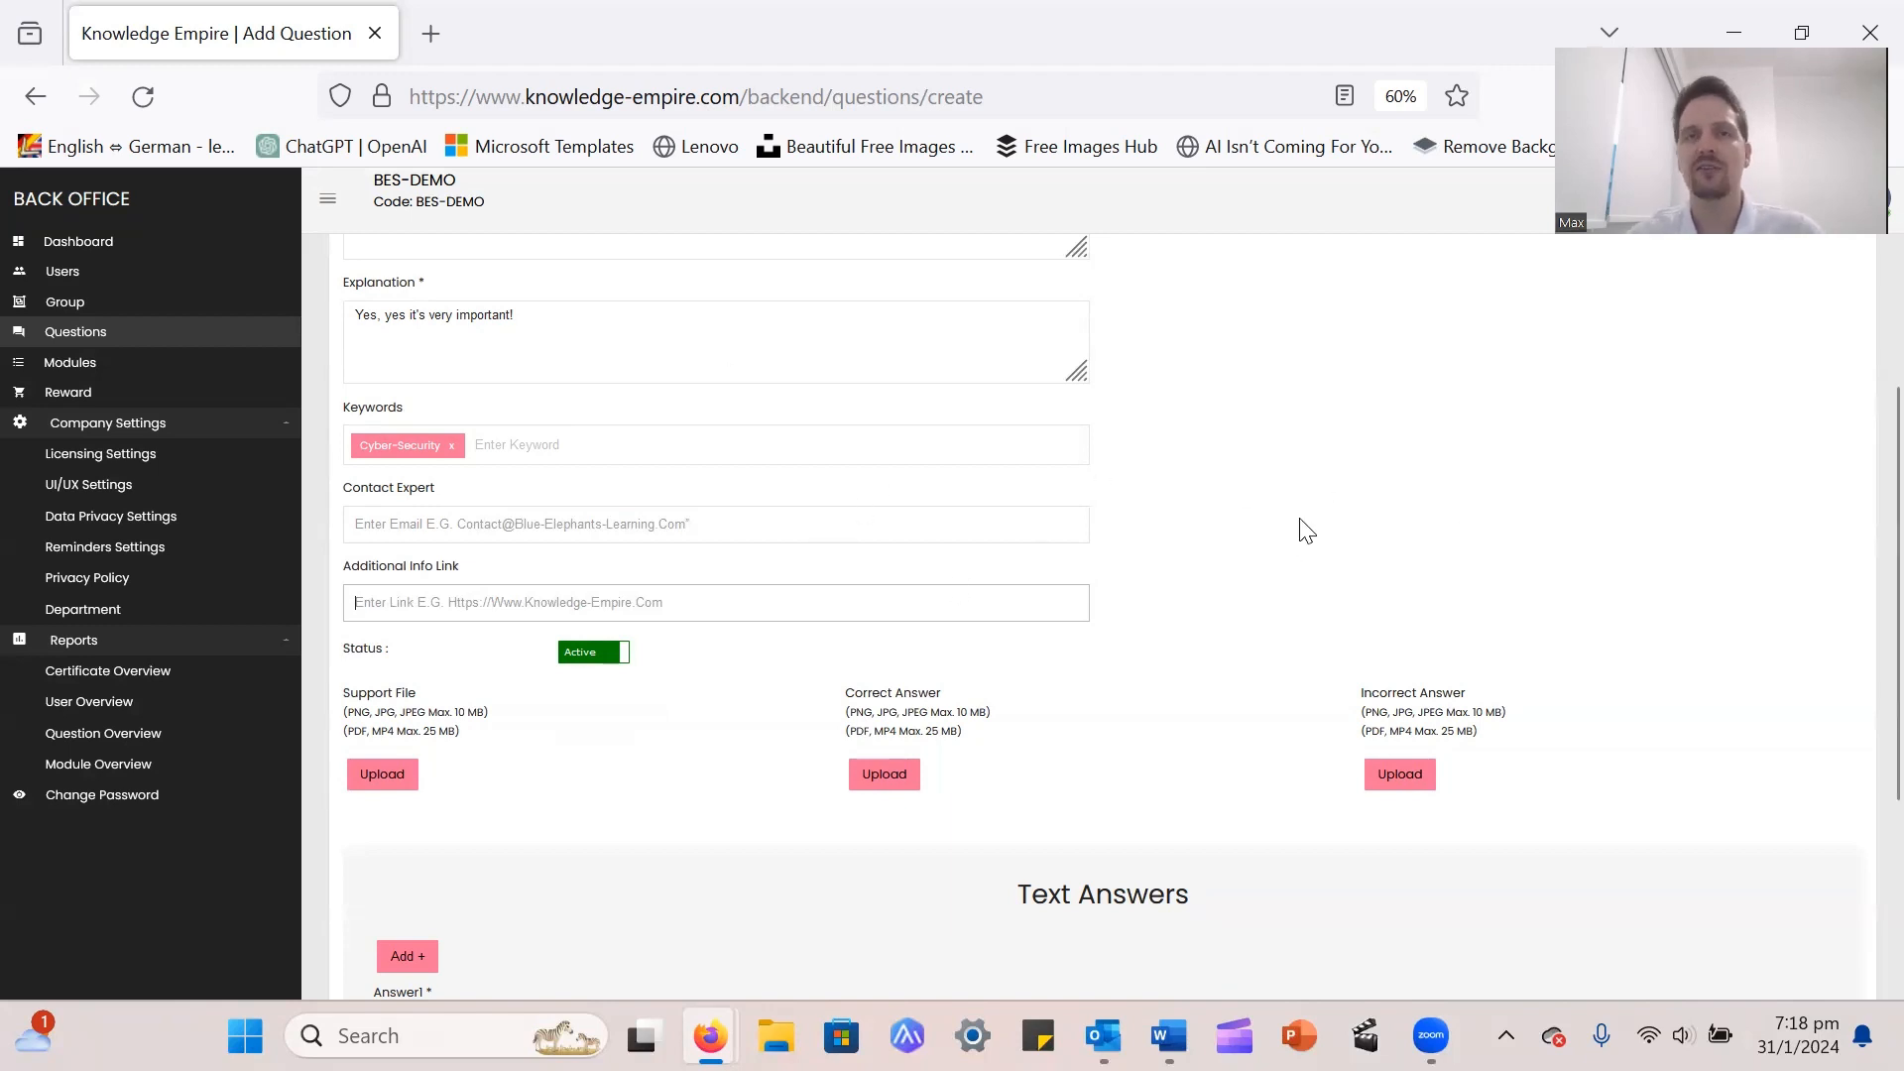
- Upload the image pexels-pixabay-60504 as the support file, adjusting its crop area before saving the crop
scroll(1239, 714, "down", 2)
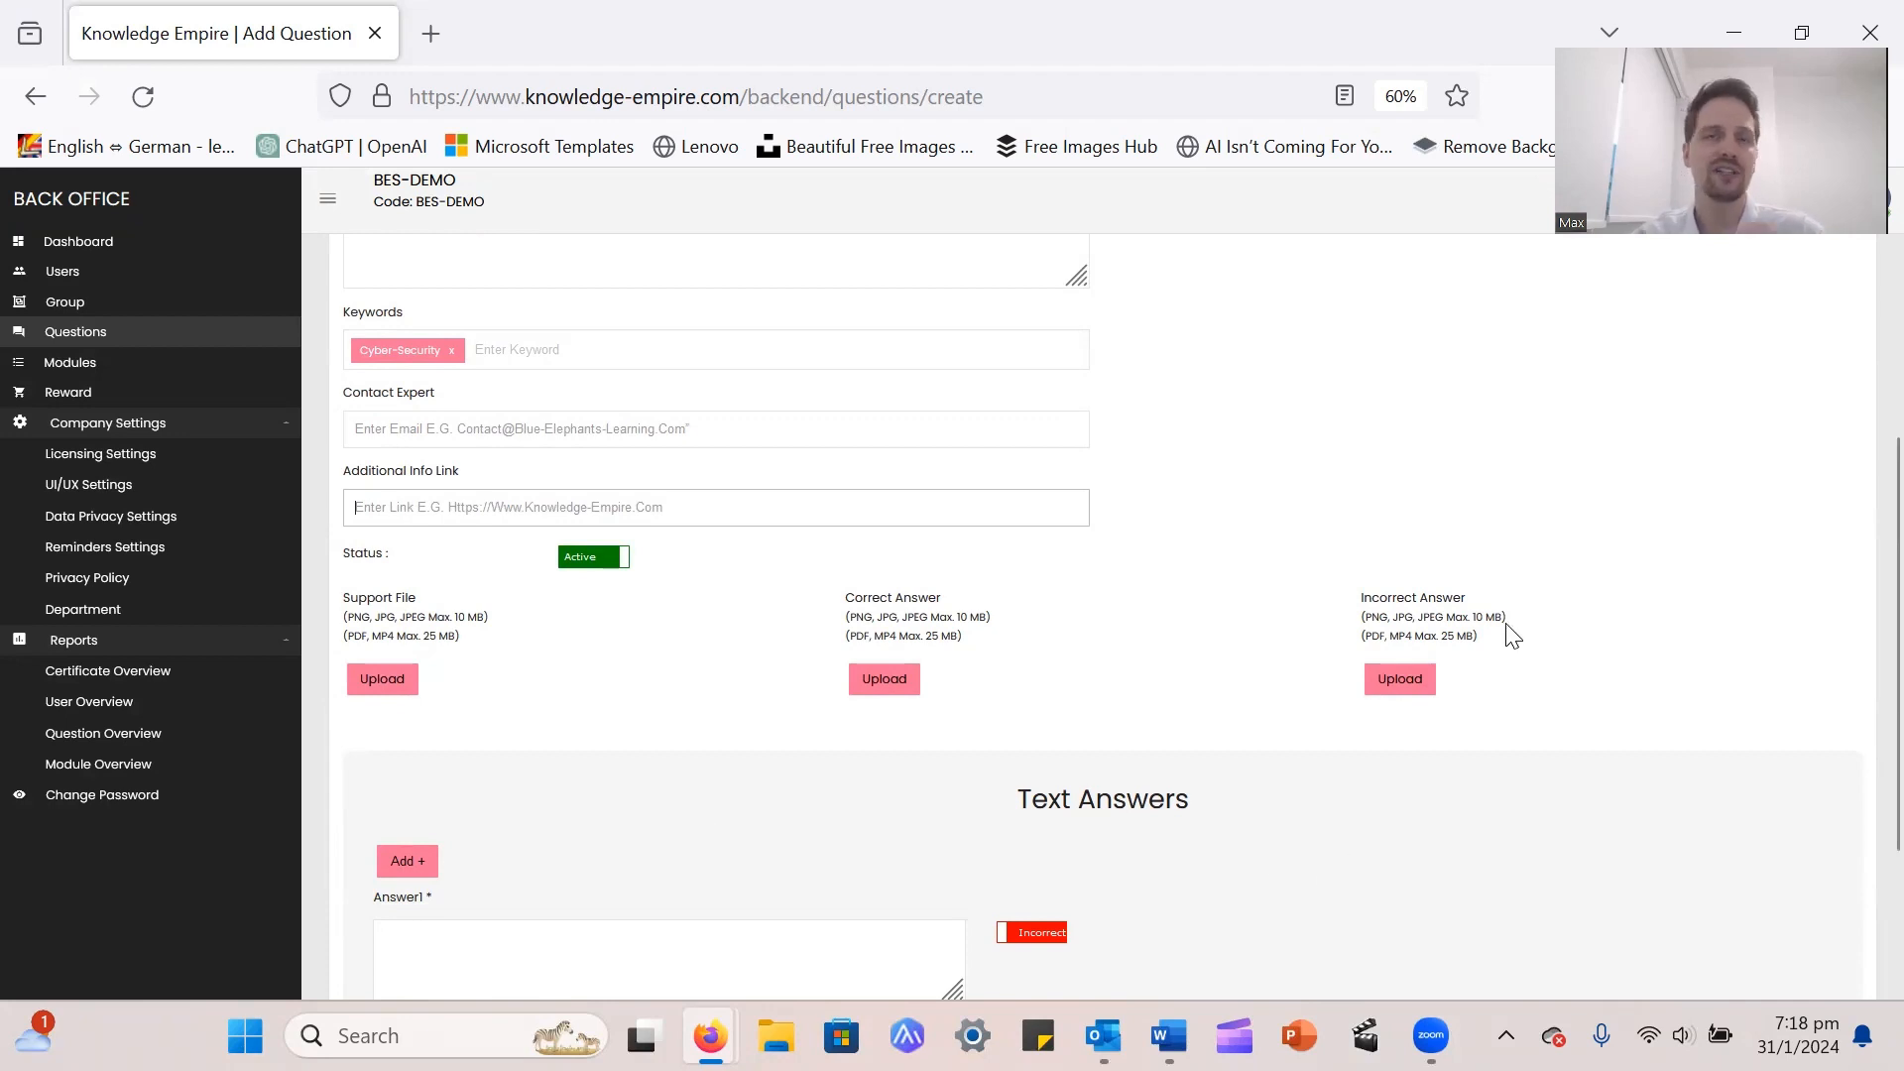
left_click(385, 680)
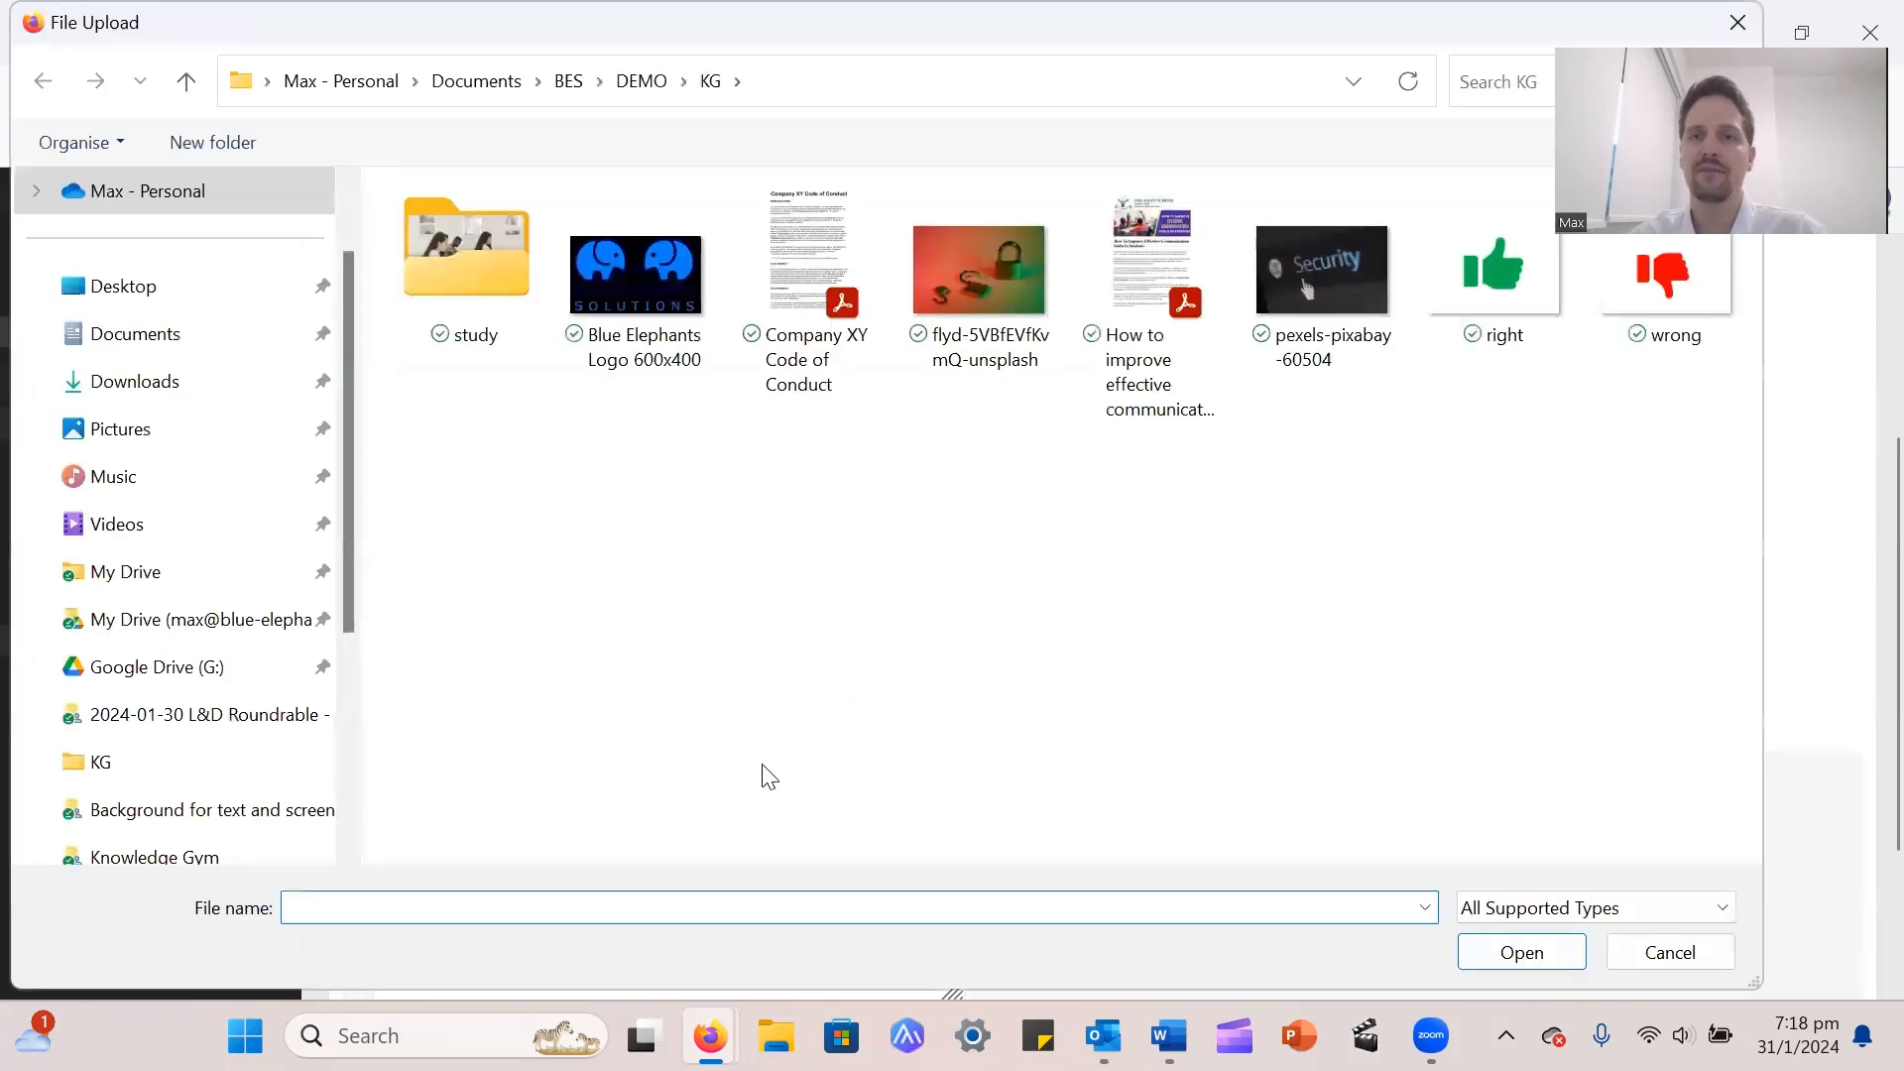
double_click(1291, 280)
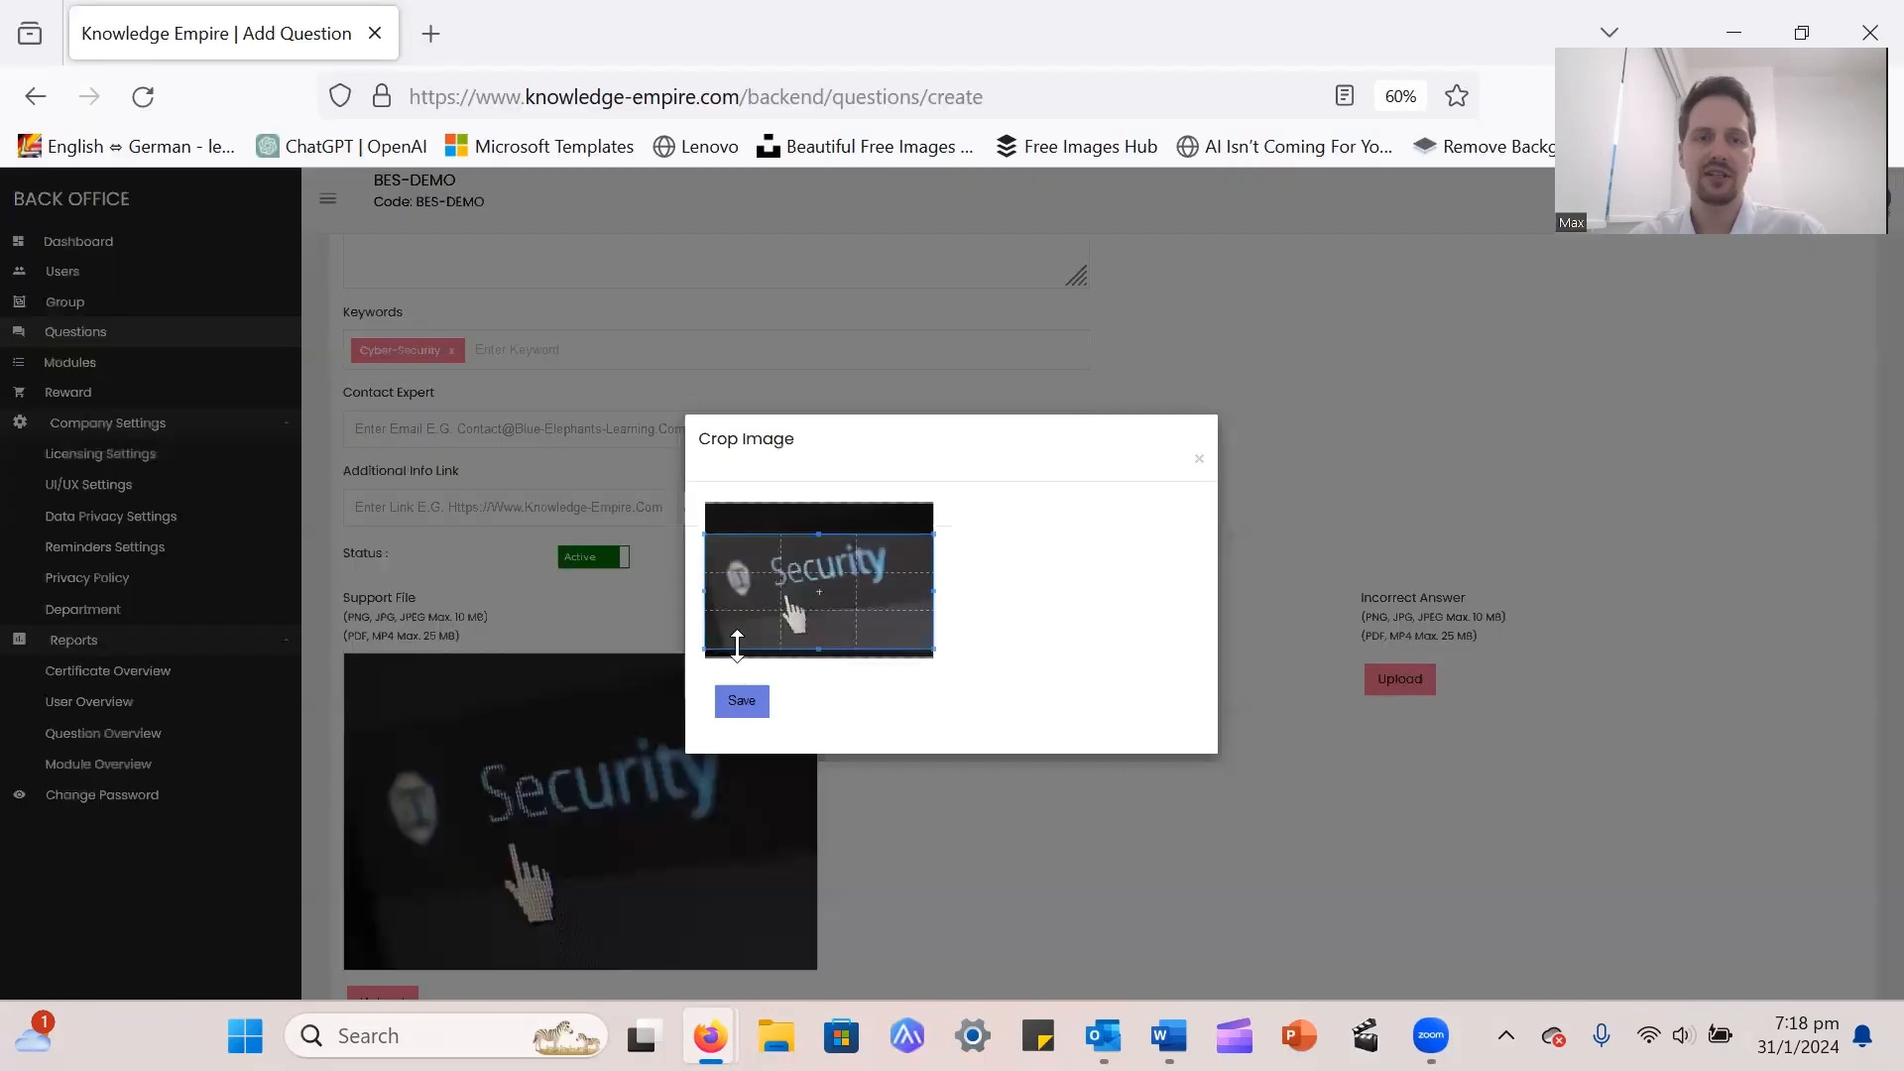
left_click_drag(808, 607, 807, 595)
left_click(744, 703)
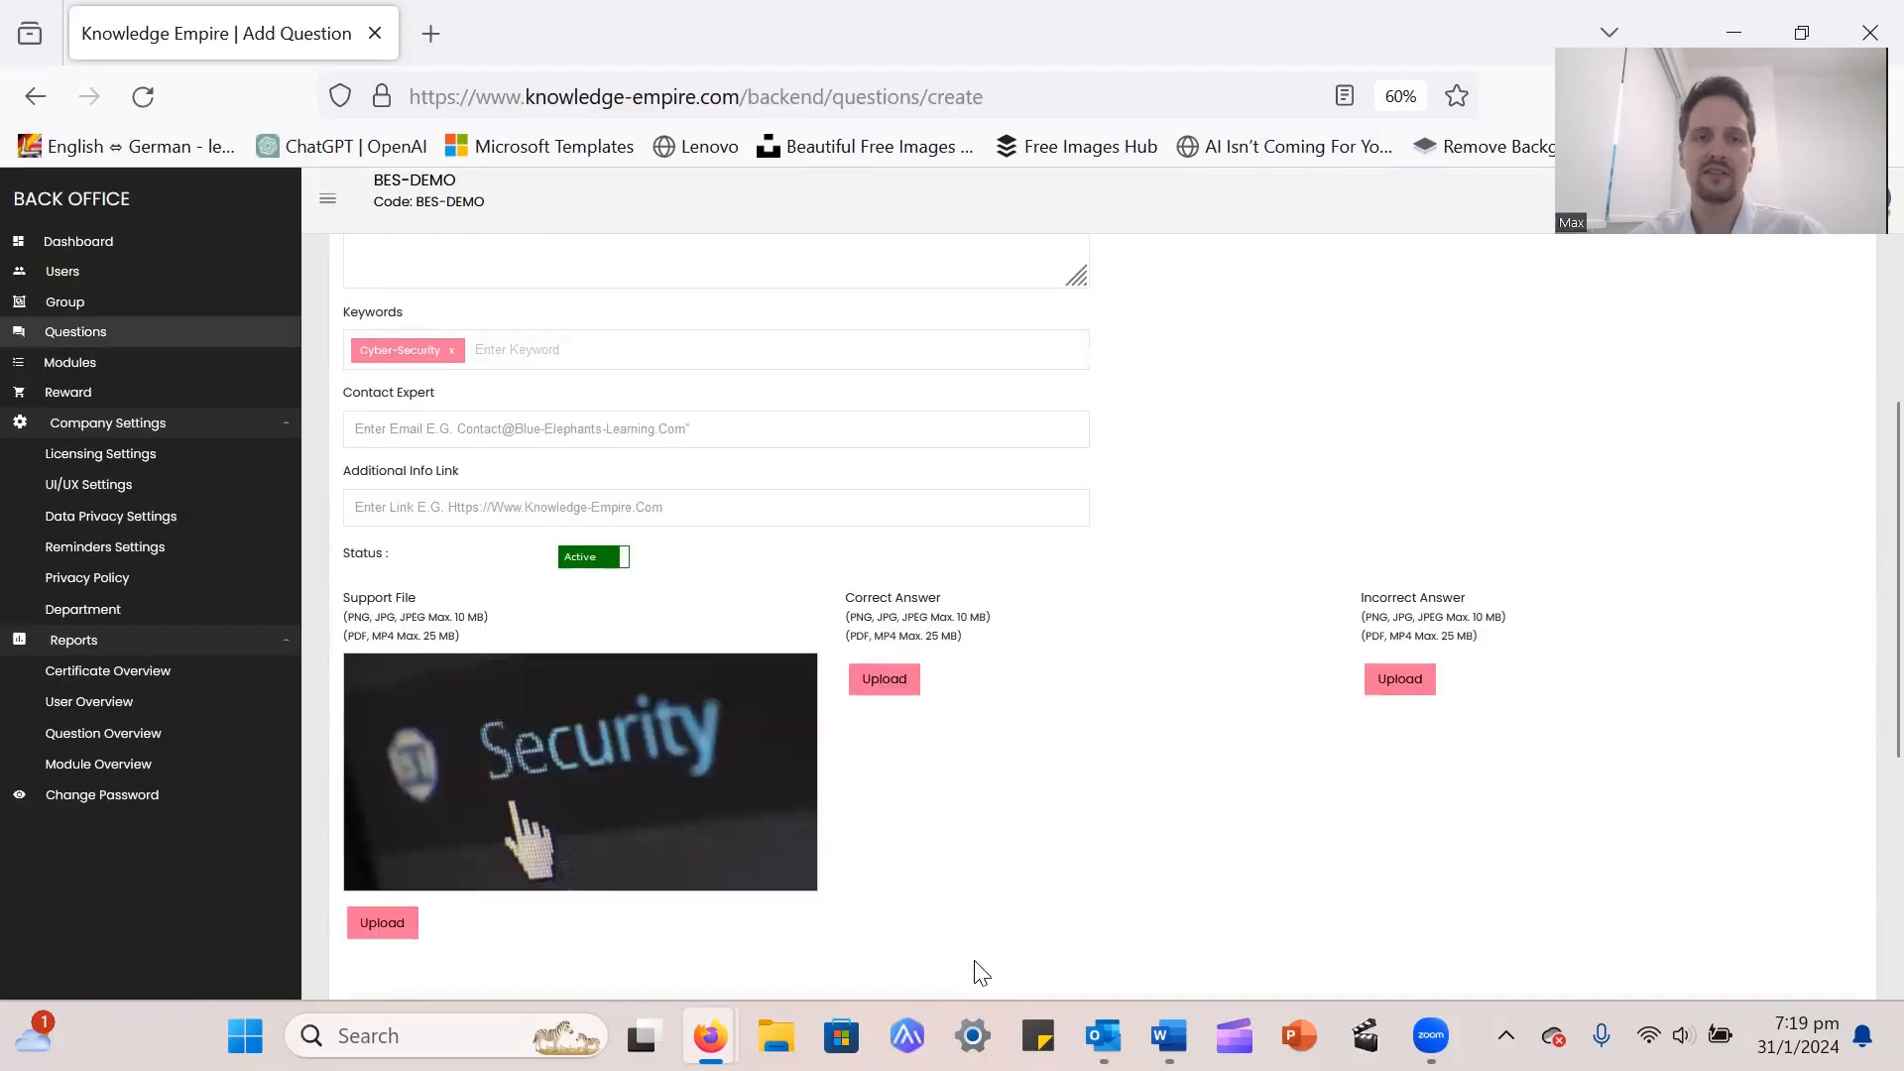
- Upload the image "right" as the correct answer picture and save its crop
left_click(885, 680)
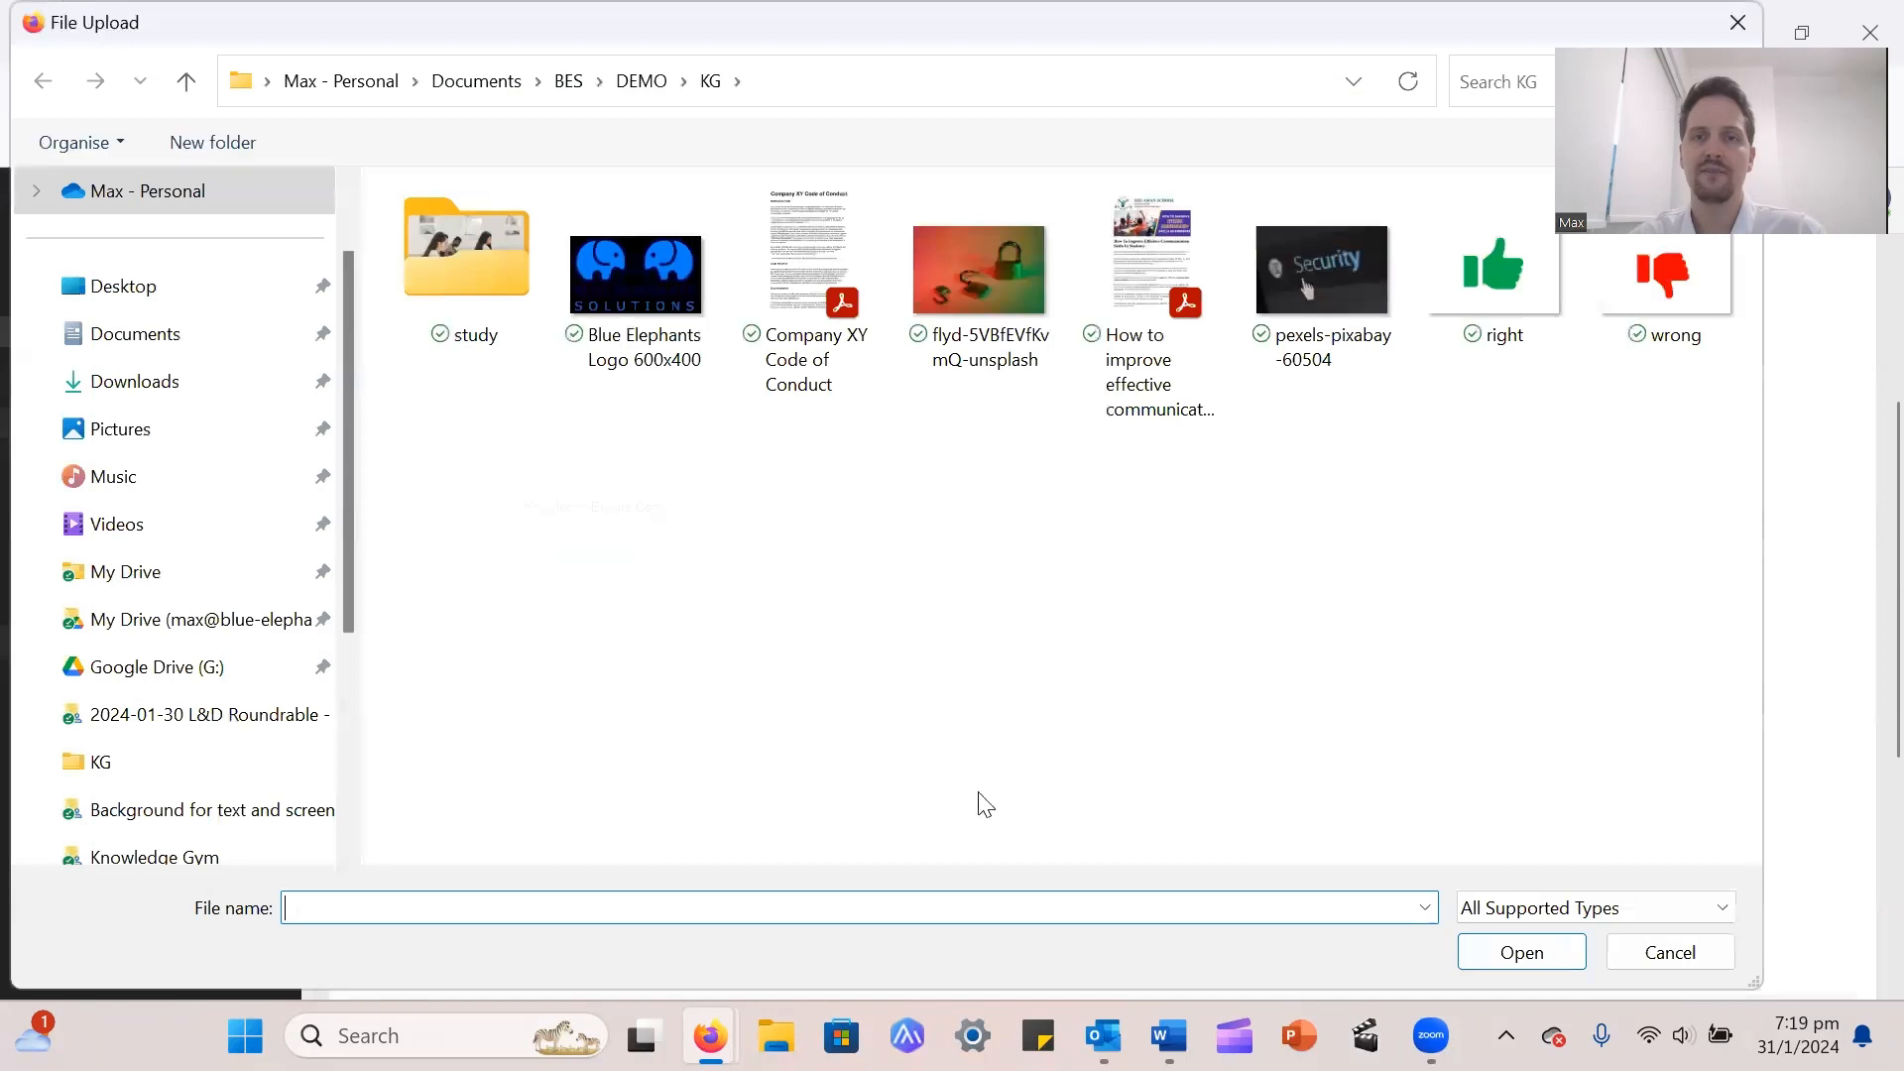
double_click(1479, 285)
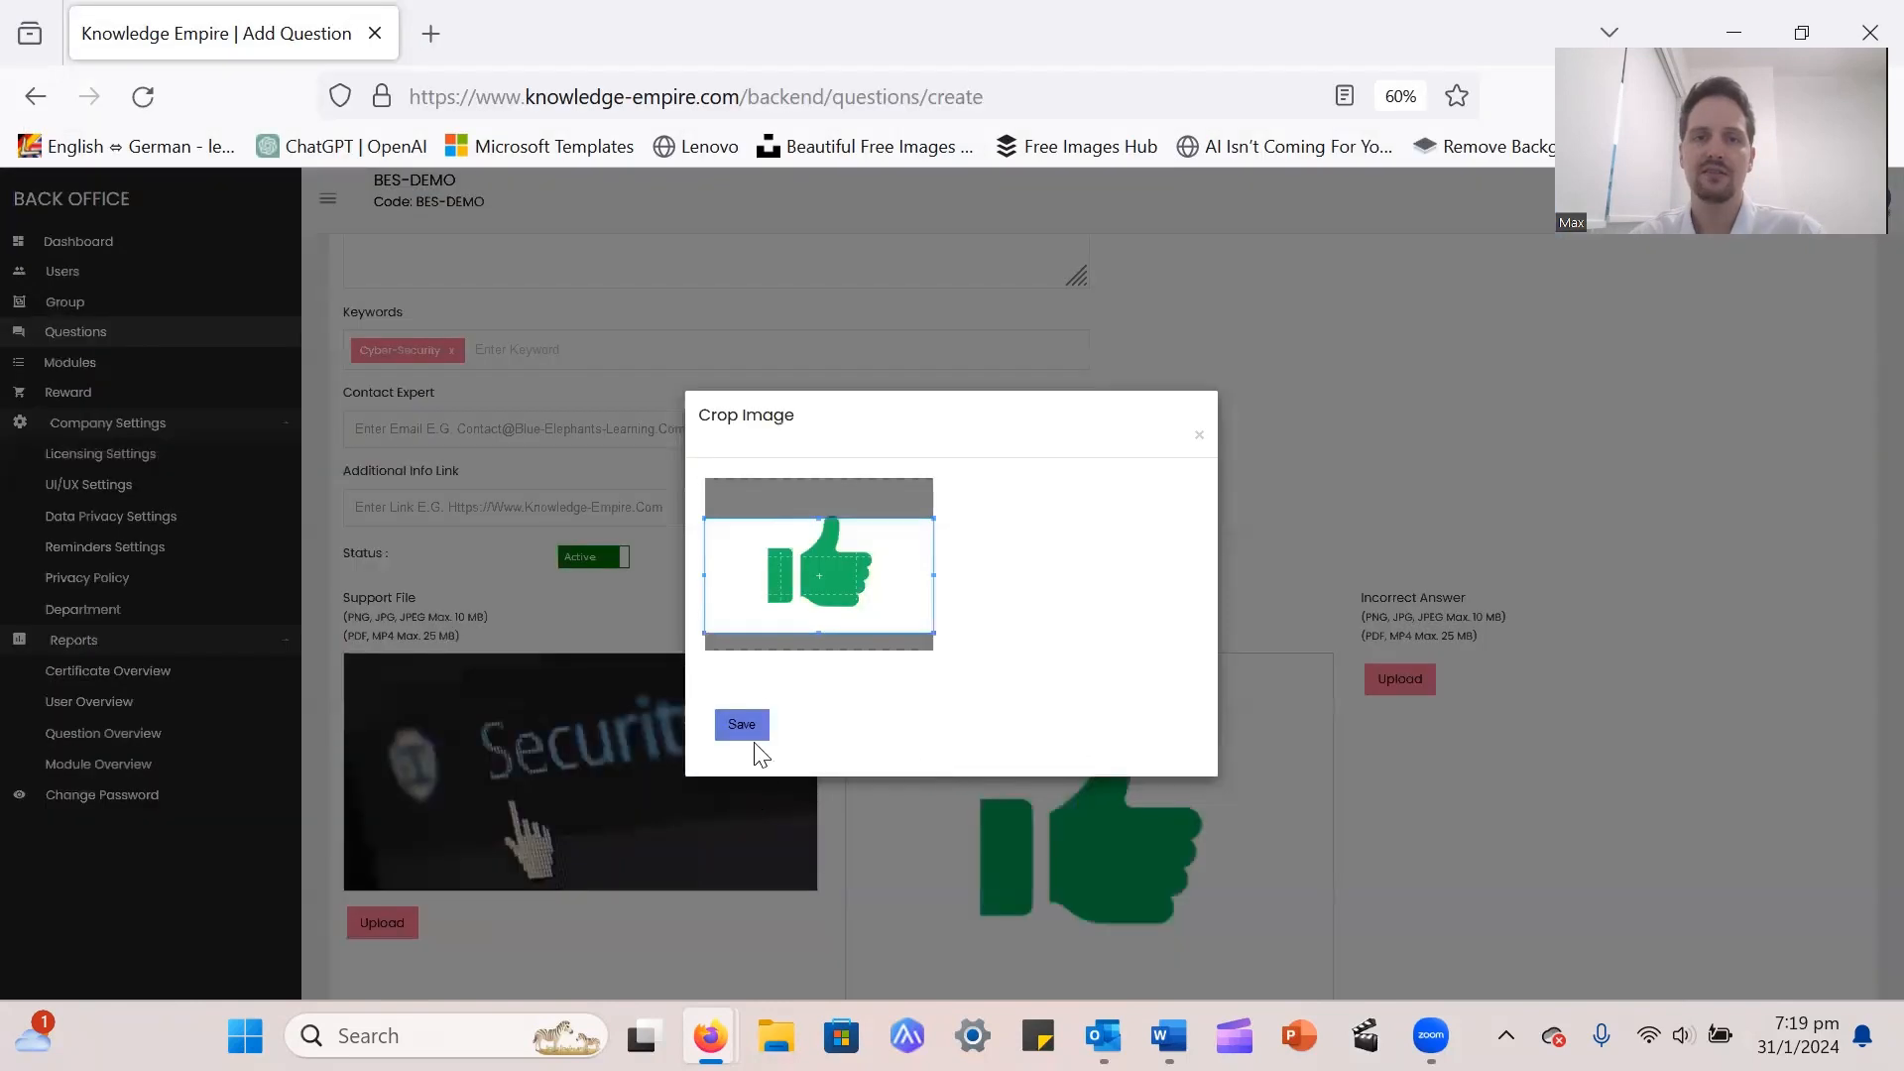
left_click(744, 720)
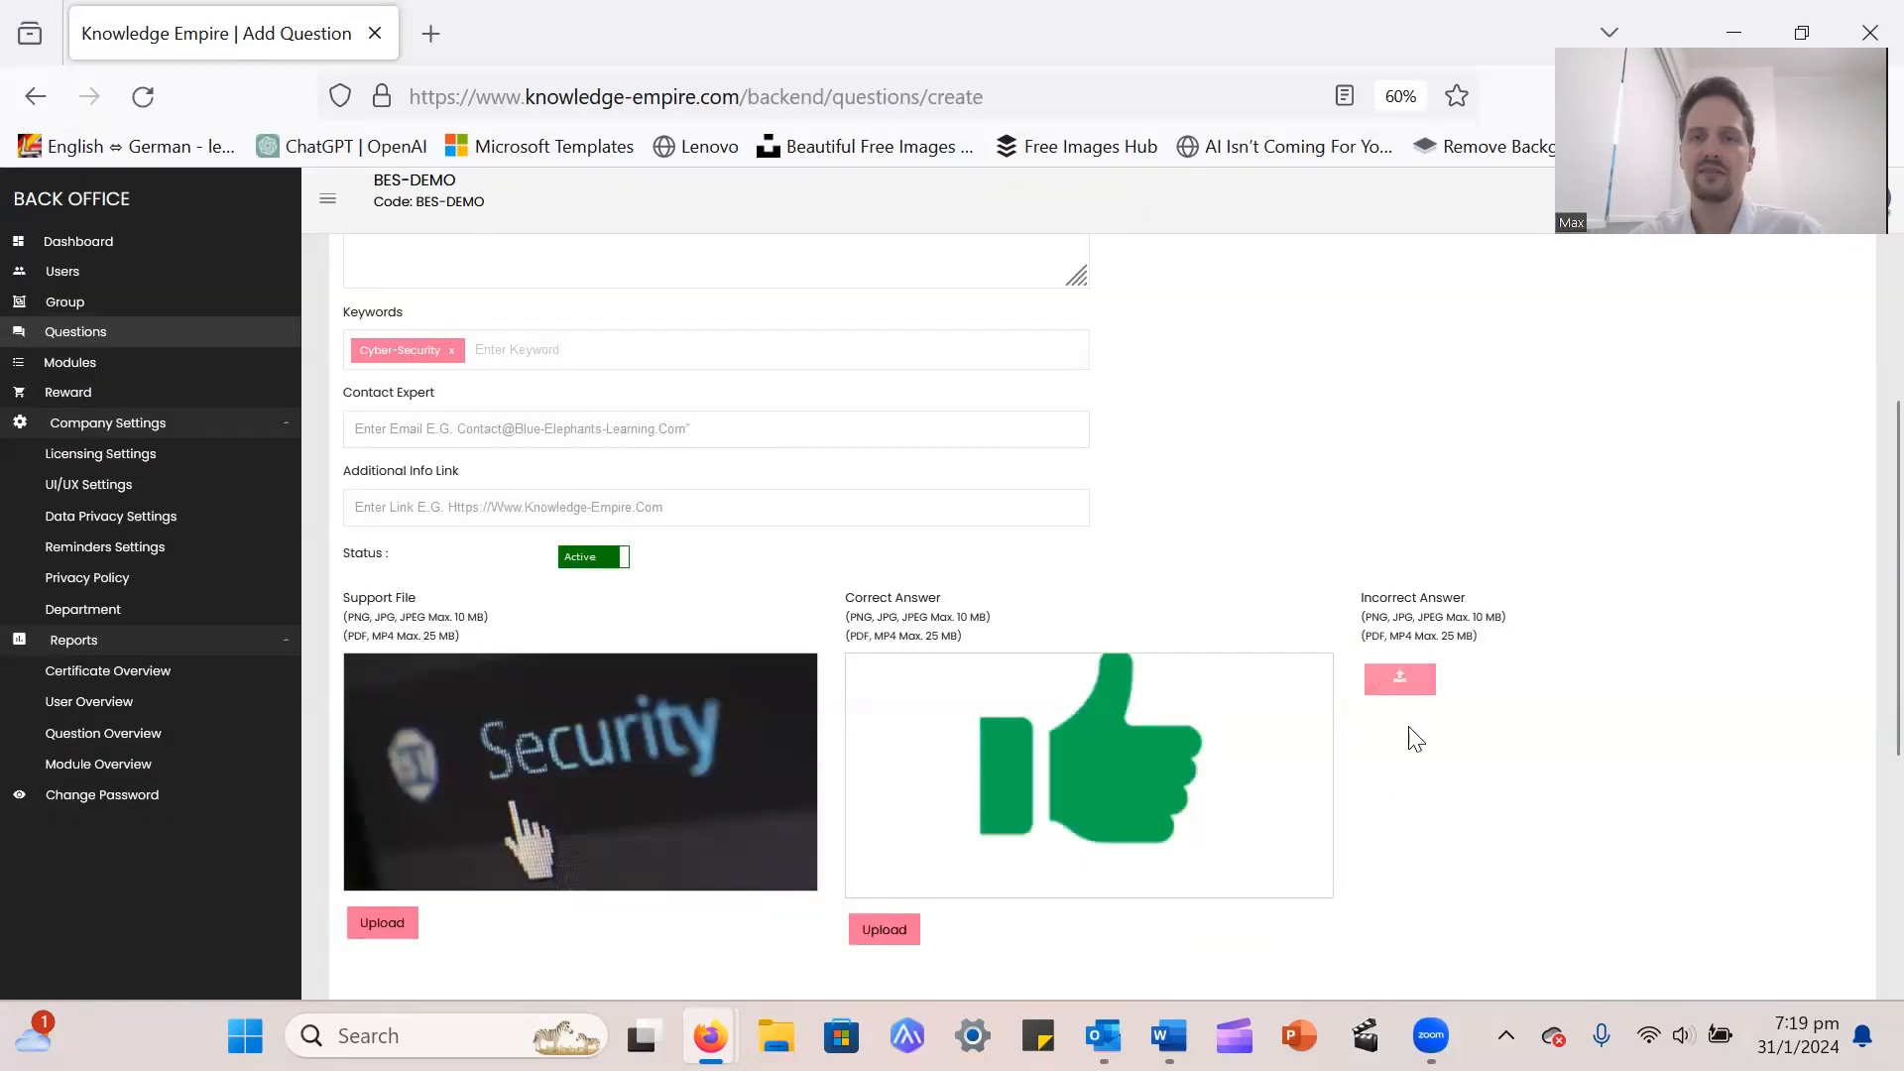
- Upload the image "wrong" as the incorrect answer picture and save its crop
left_click(1399, 679)
left_click(1593, 303)
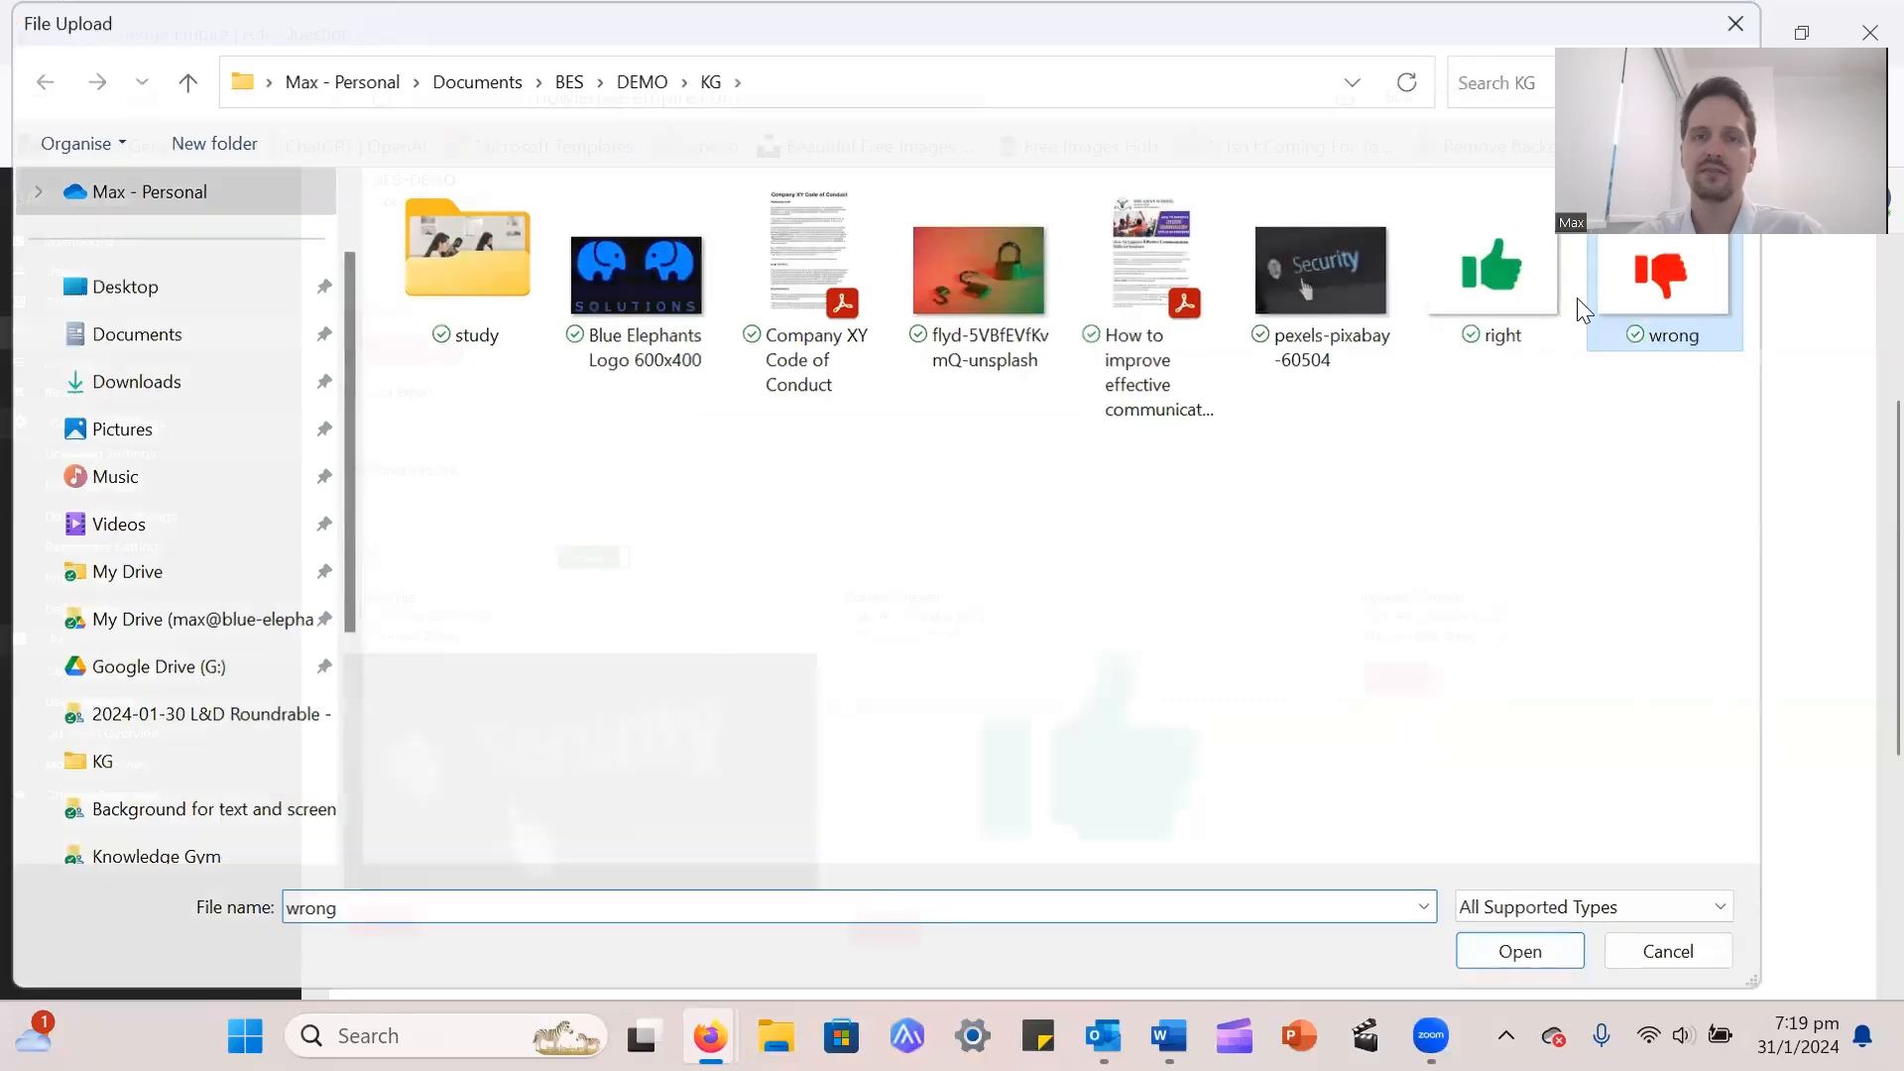
double_click(1583, 311)
left_click(739, 719)
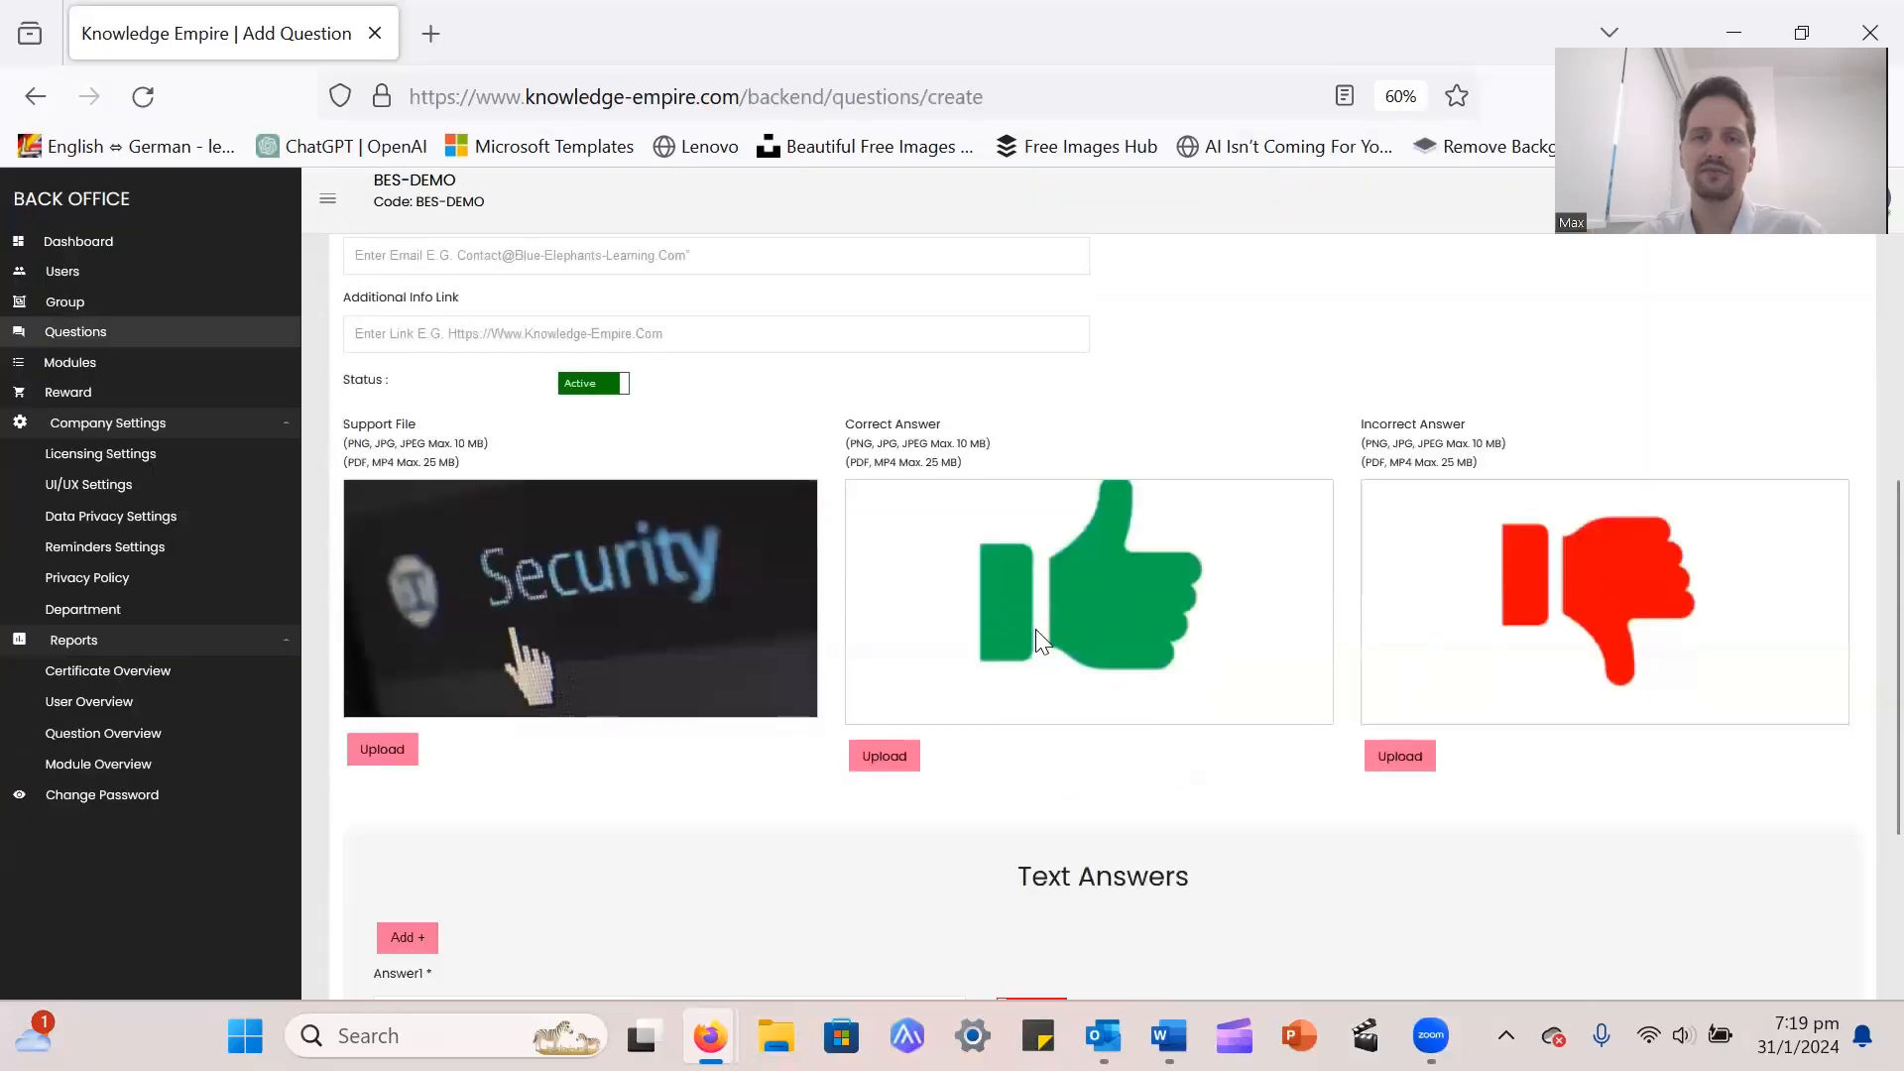
scroll(1014, 677, "down", 3)
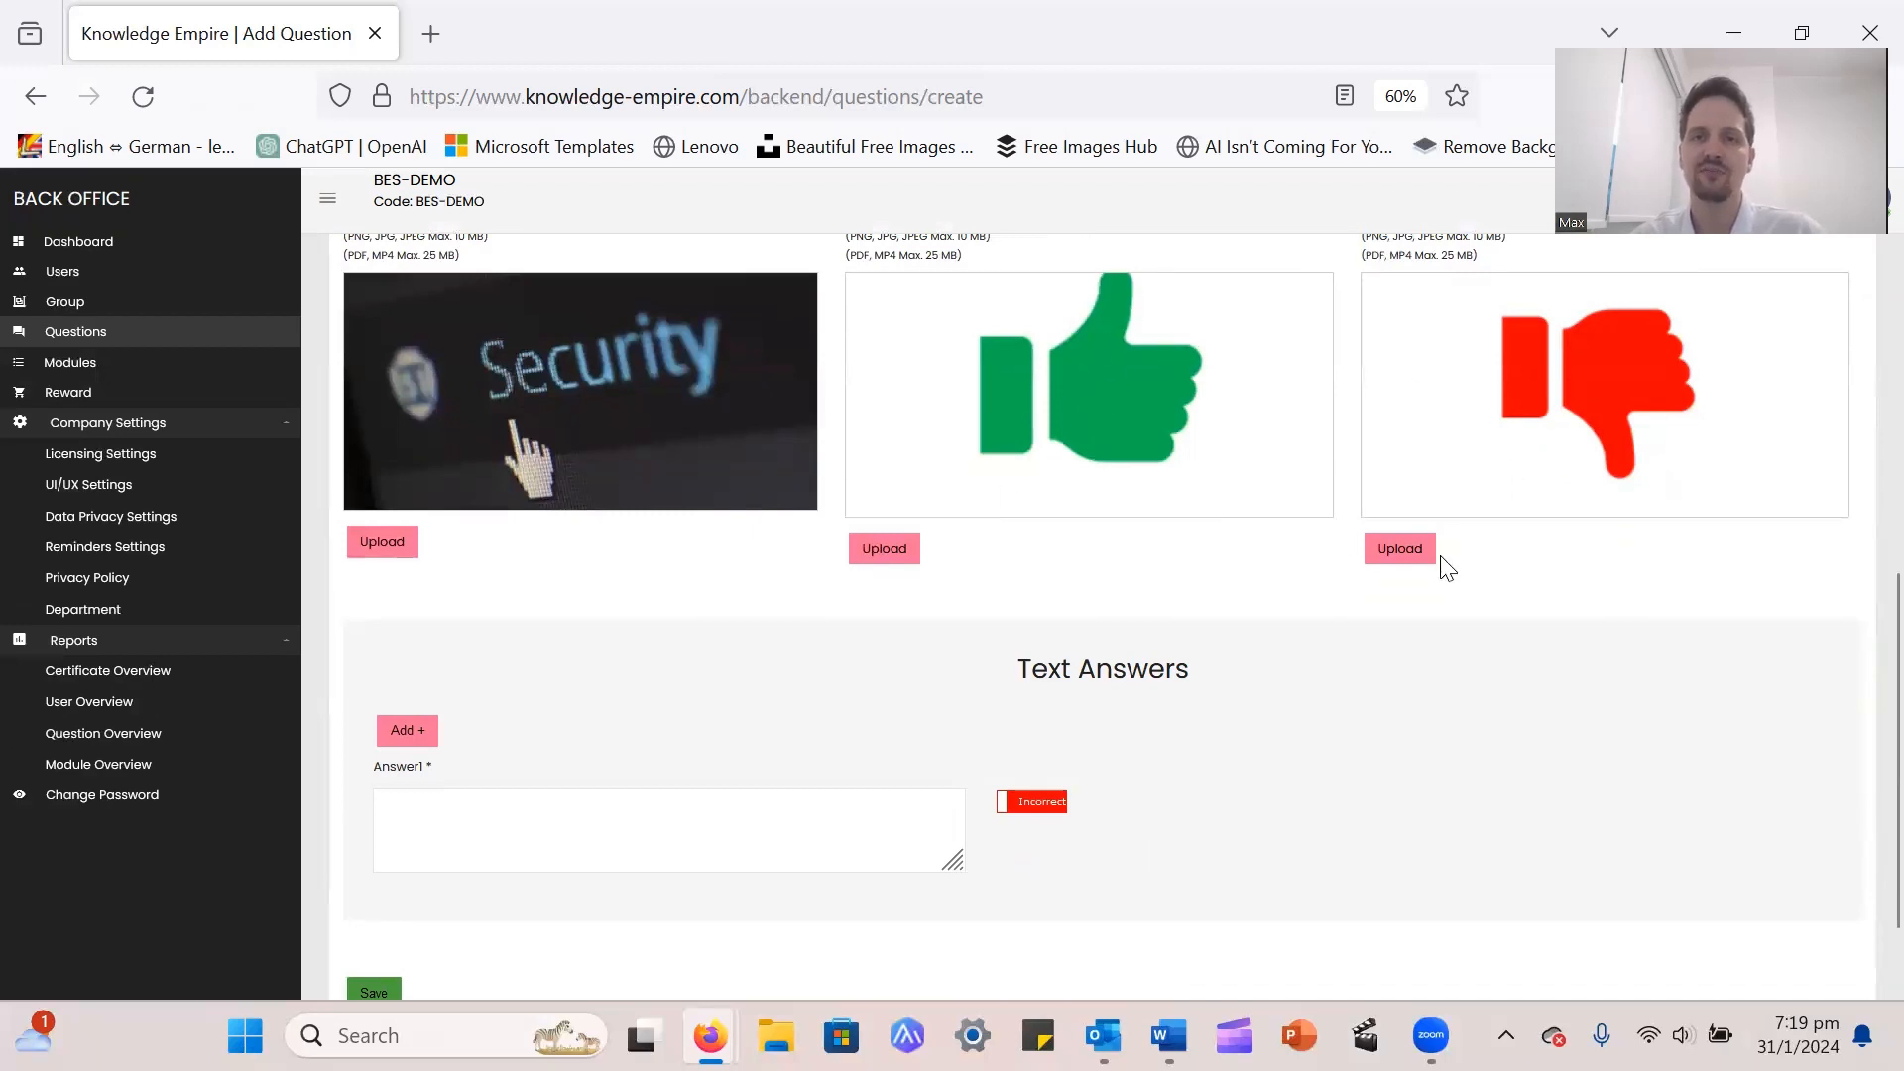
- Add text answer fields to the question until it has four, removing and re-adding the fourth one
scroll(1279, 505, "down", 2)
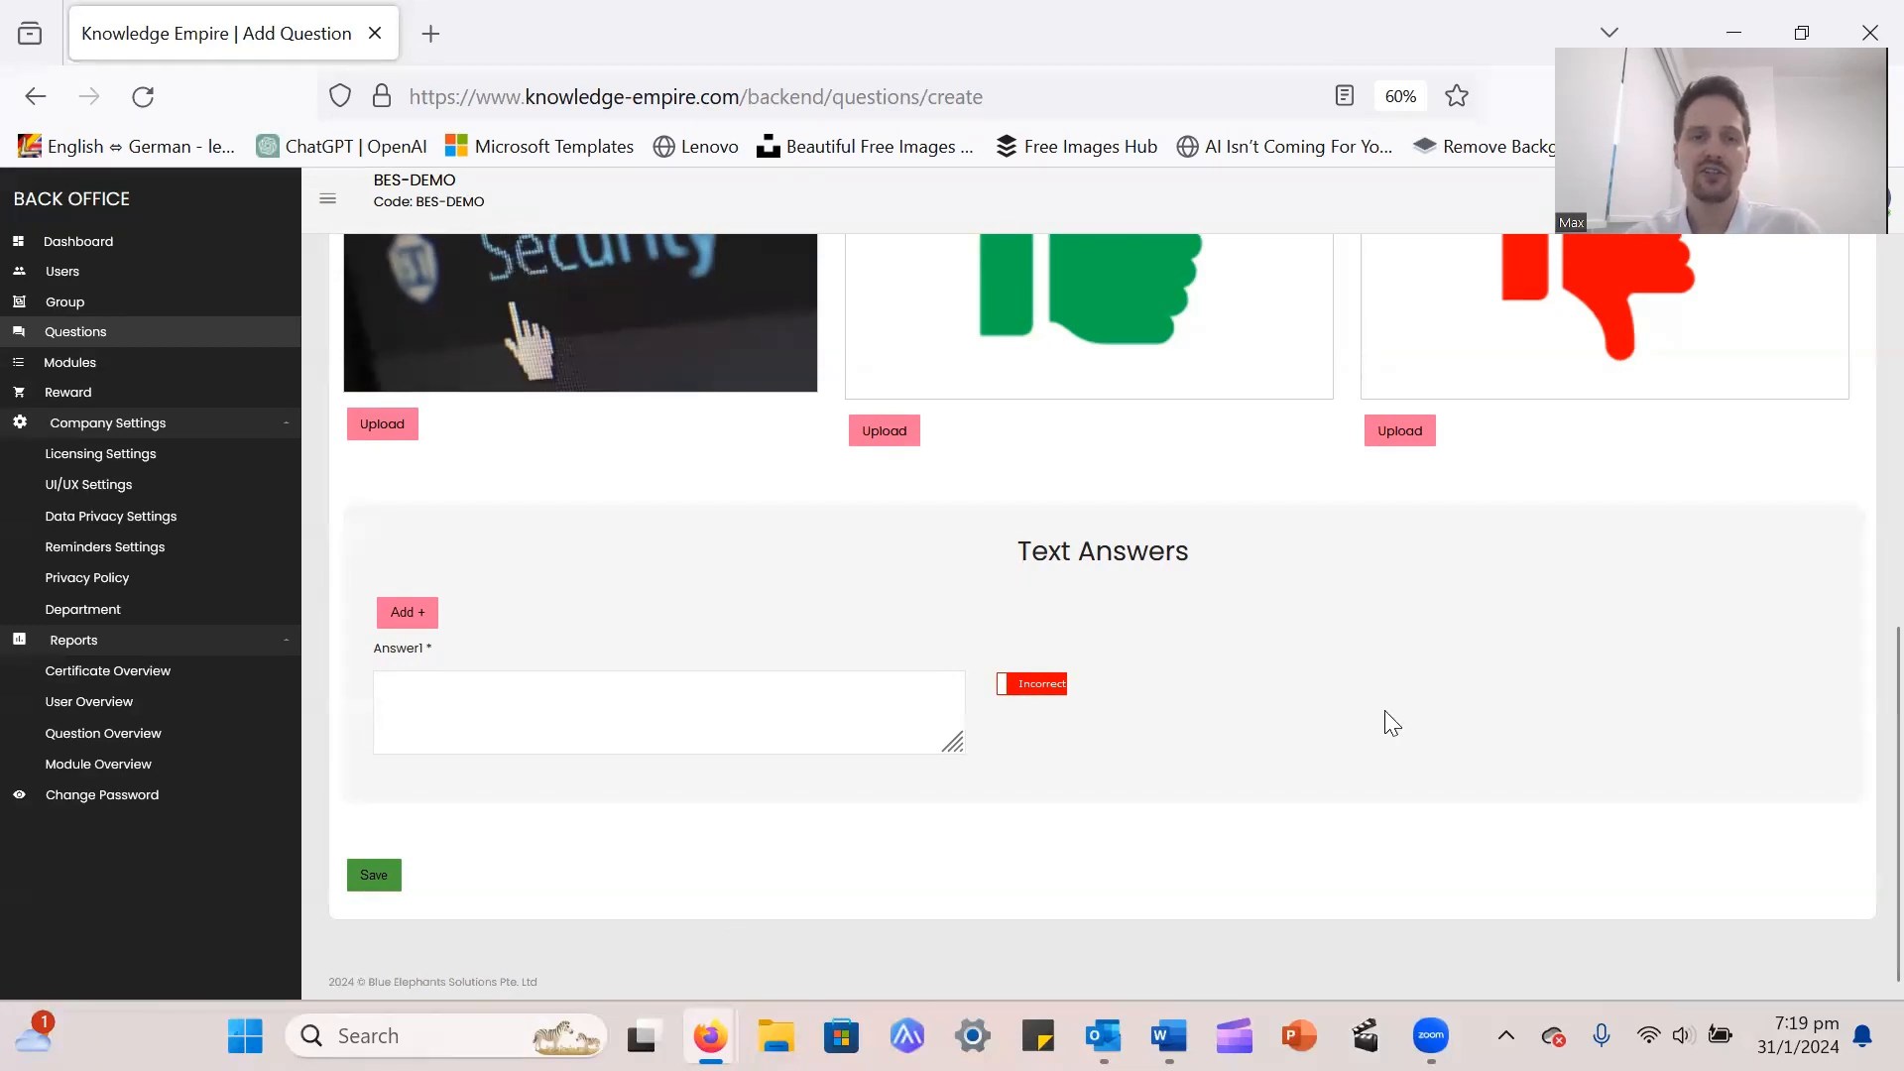
left_click(428, 618)
left_click(428, 619)
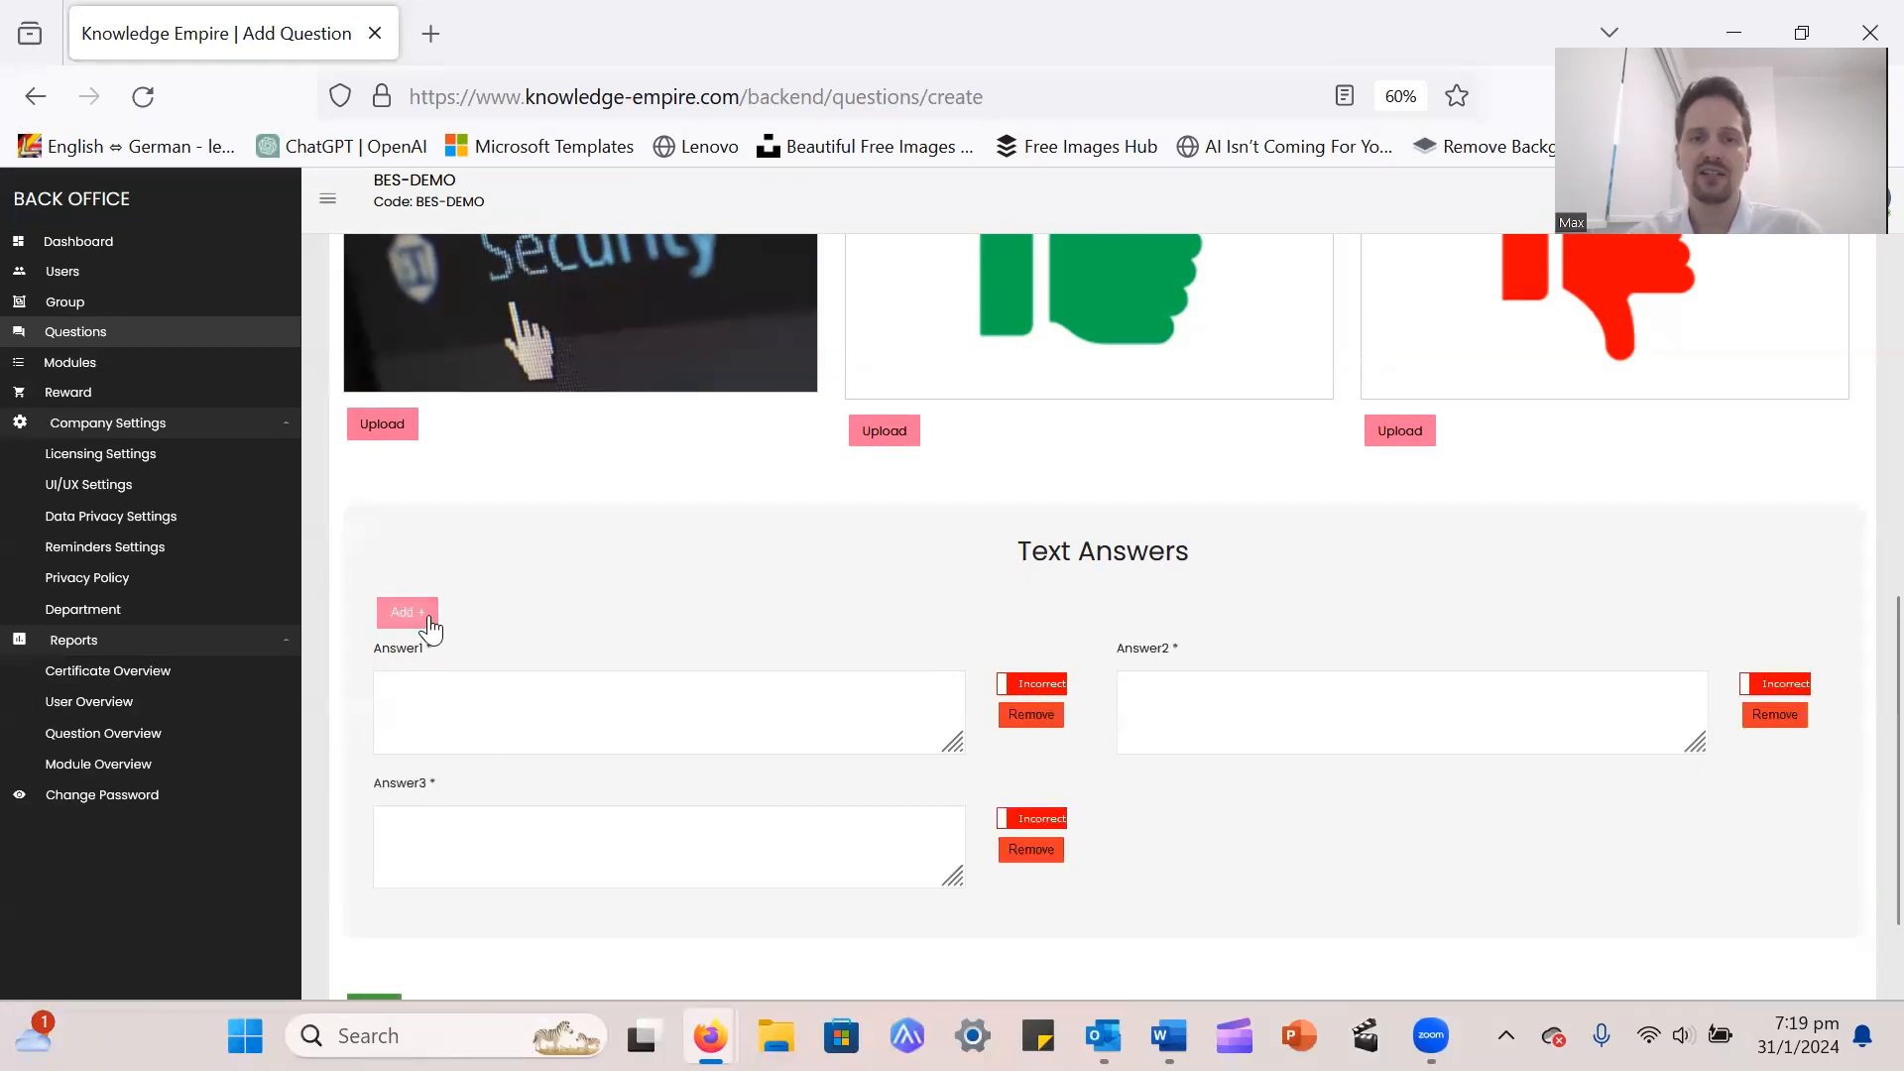
left_click(428, 619)
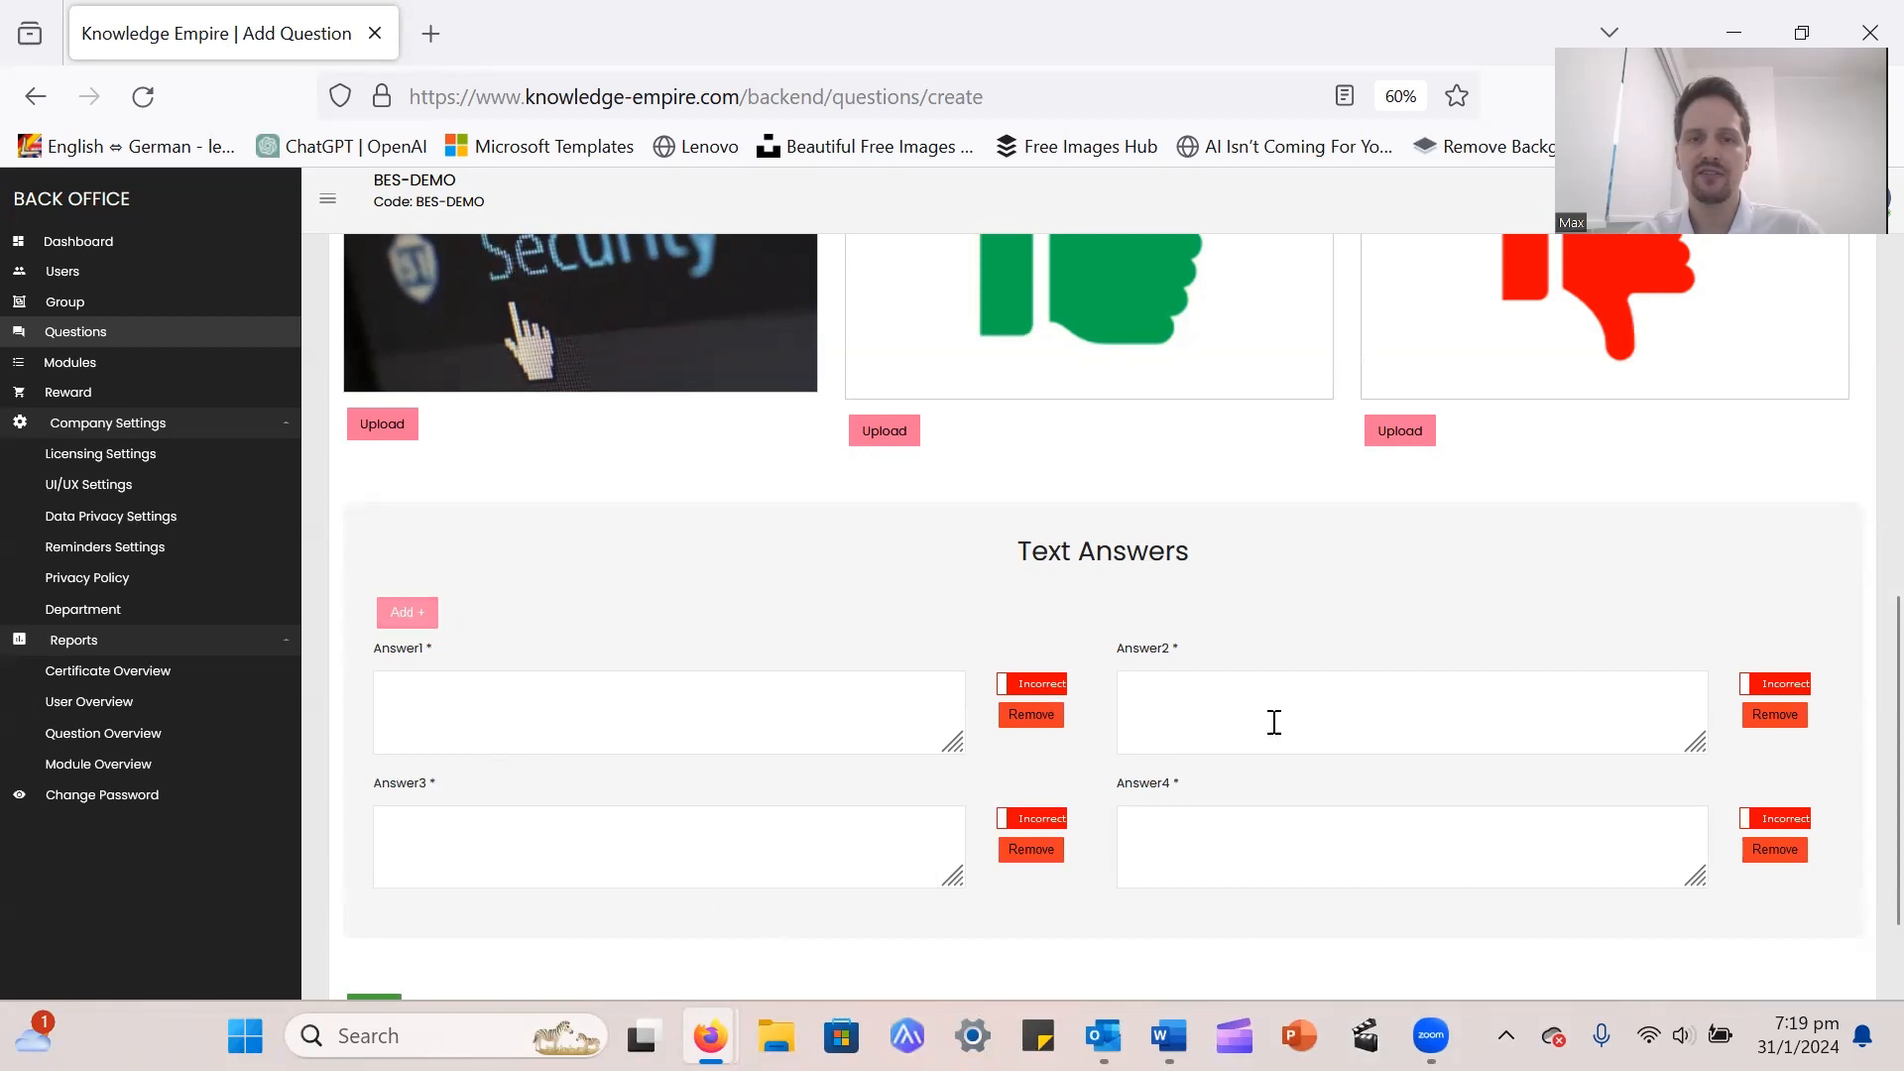
left_click(1780, 855)
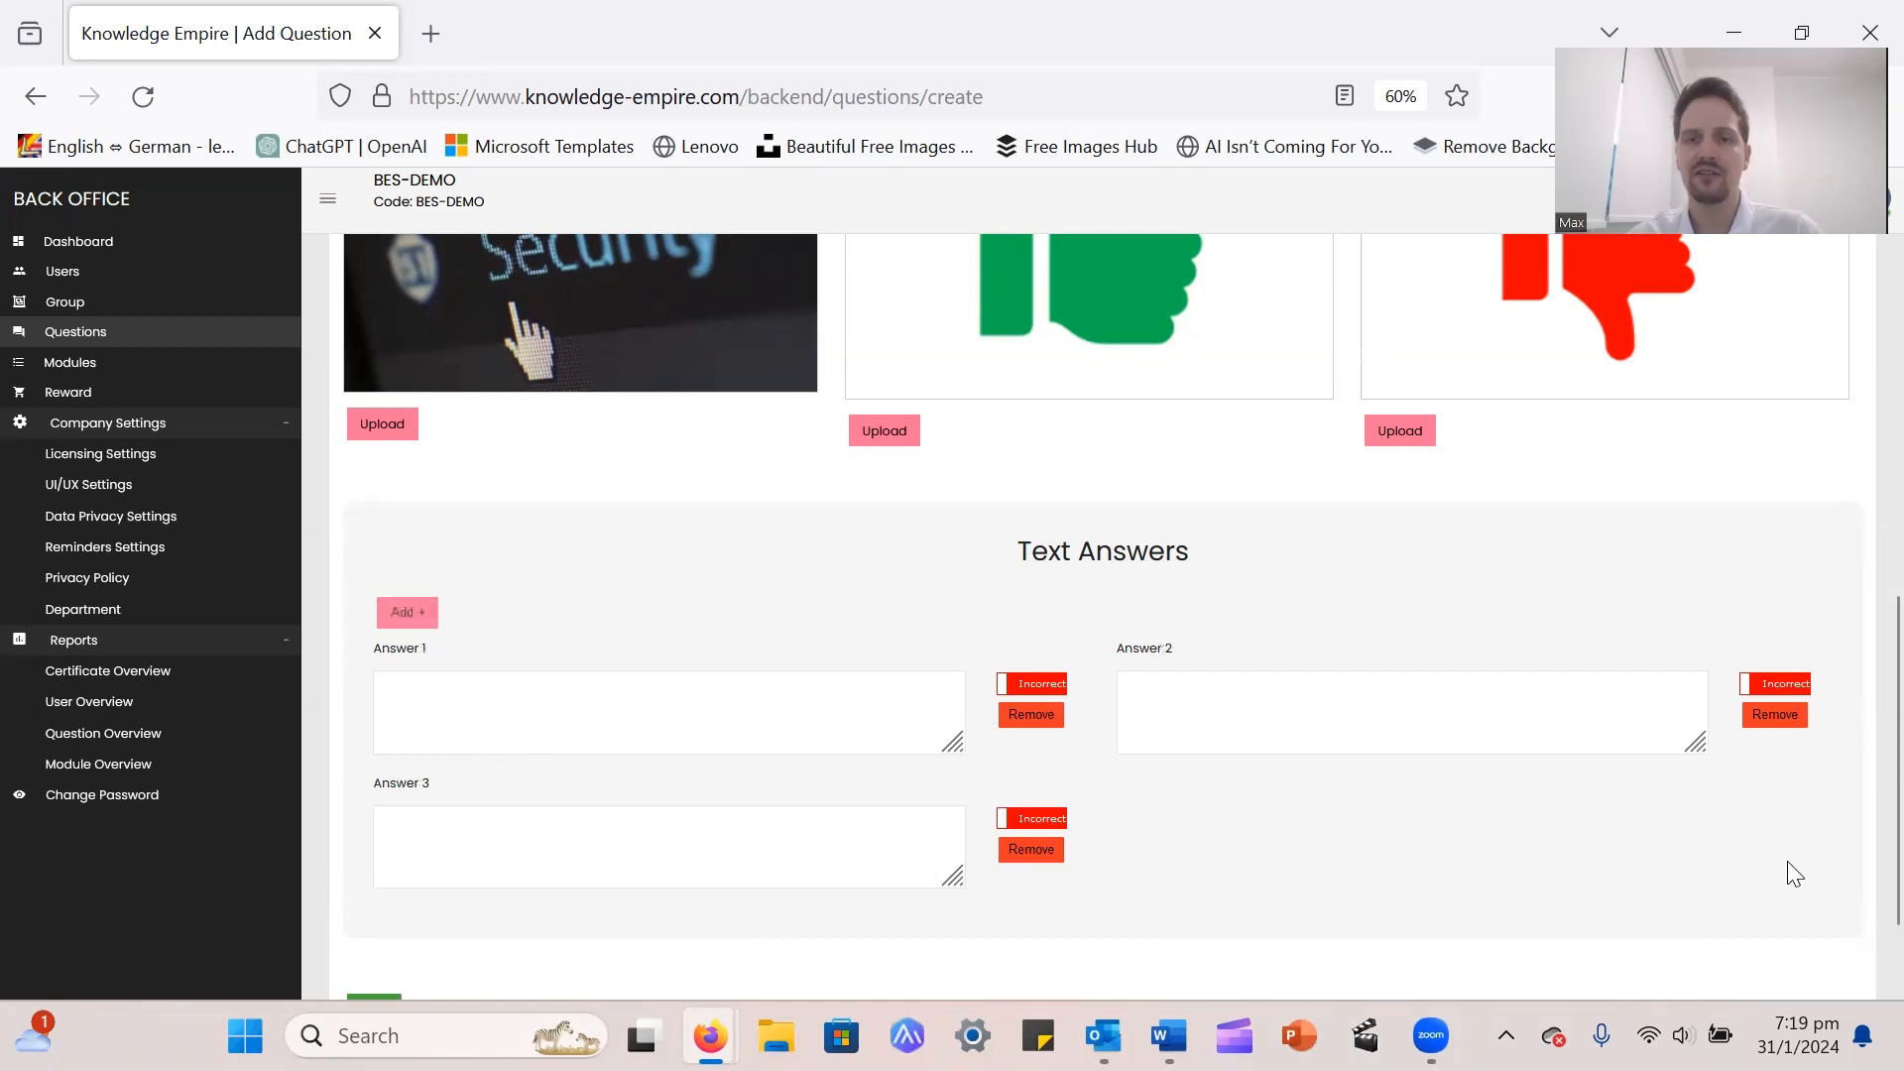
left_click(406, 612)
- Try marking answers 1, 2 and 4 as correct, and switch them back to incorrect
left_click(1041, 684)
left_click(1041, 684)
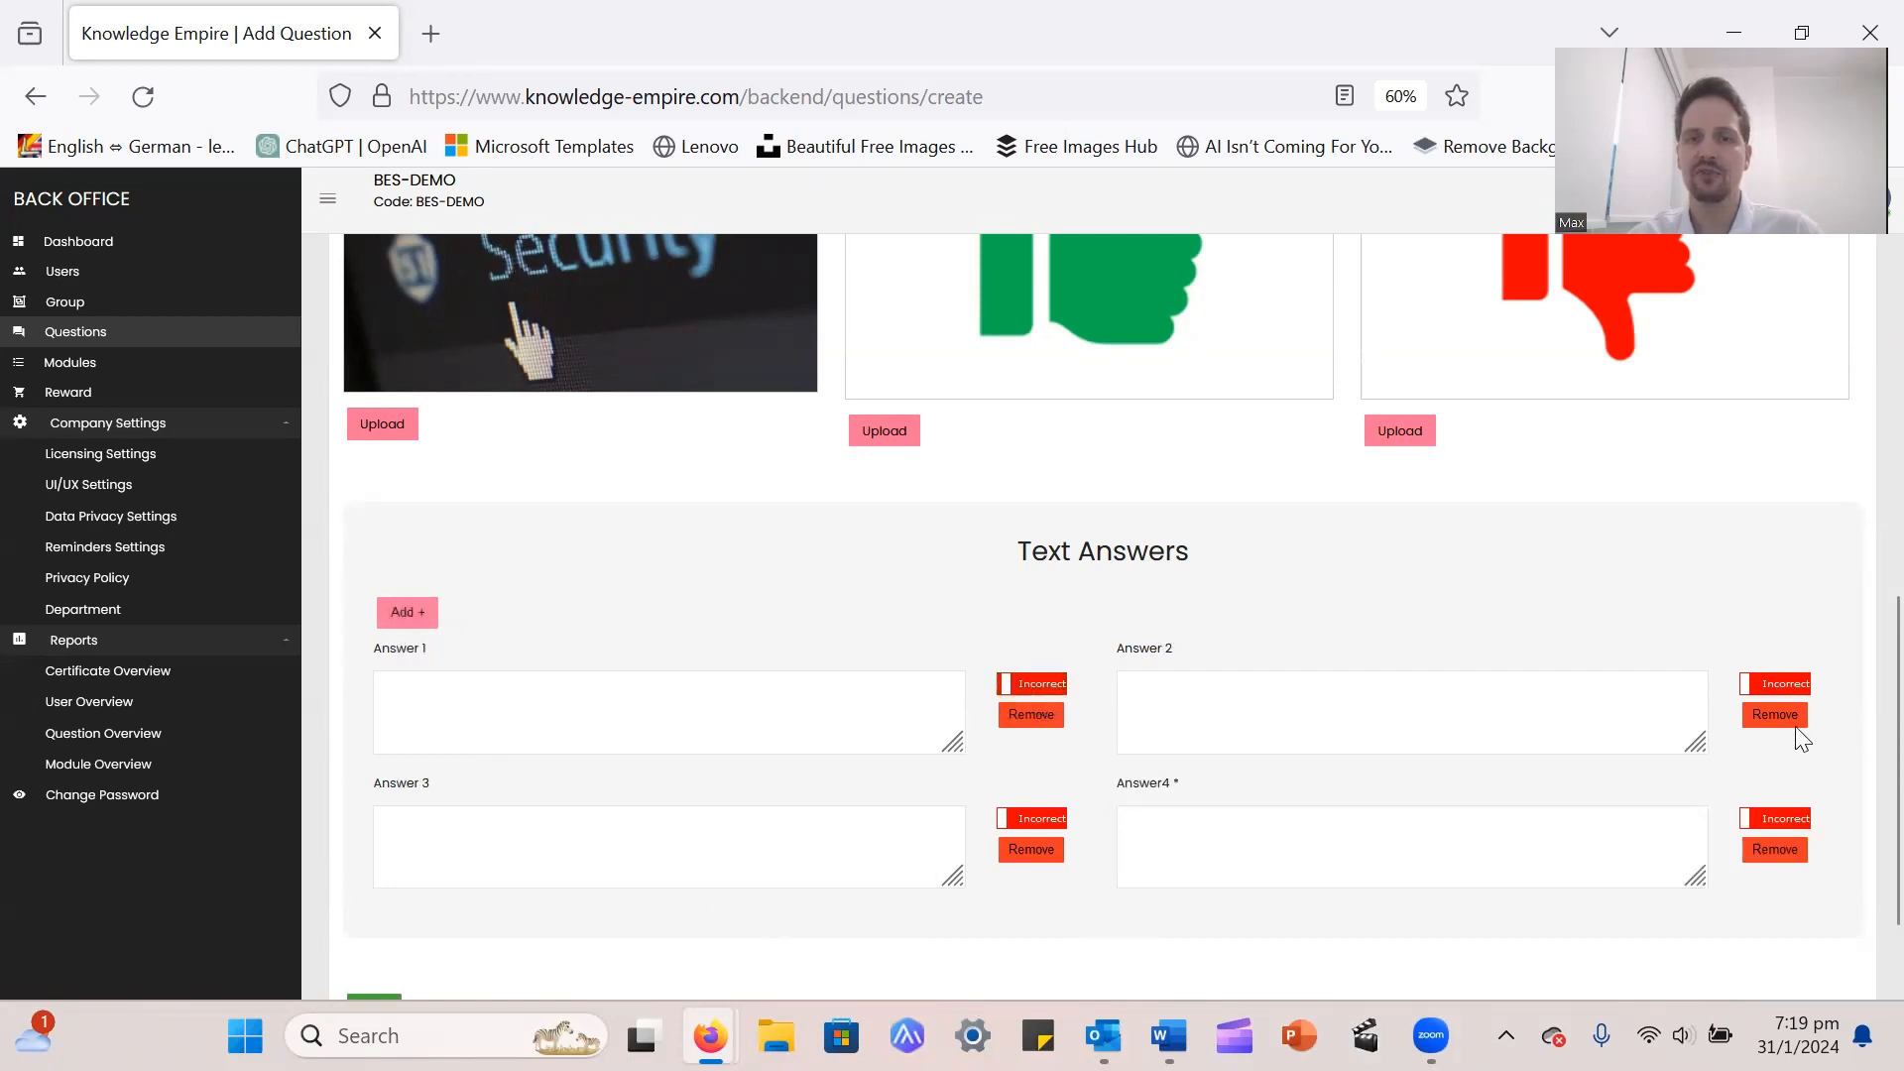
left_click(1791, 688)
left_click(1799, 820)
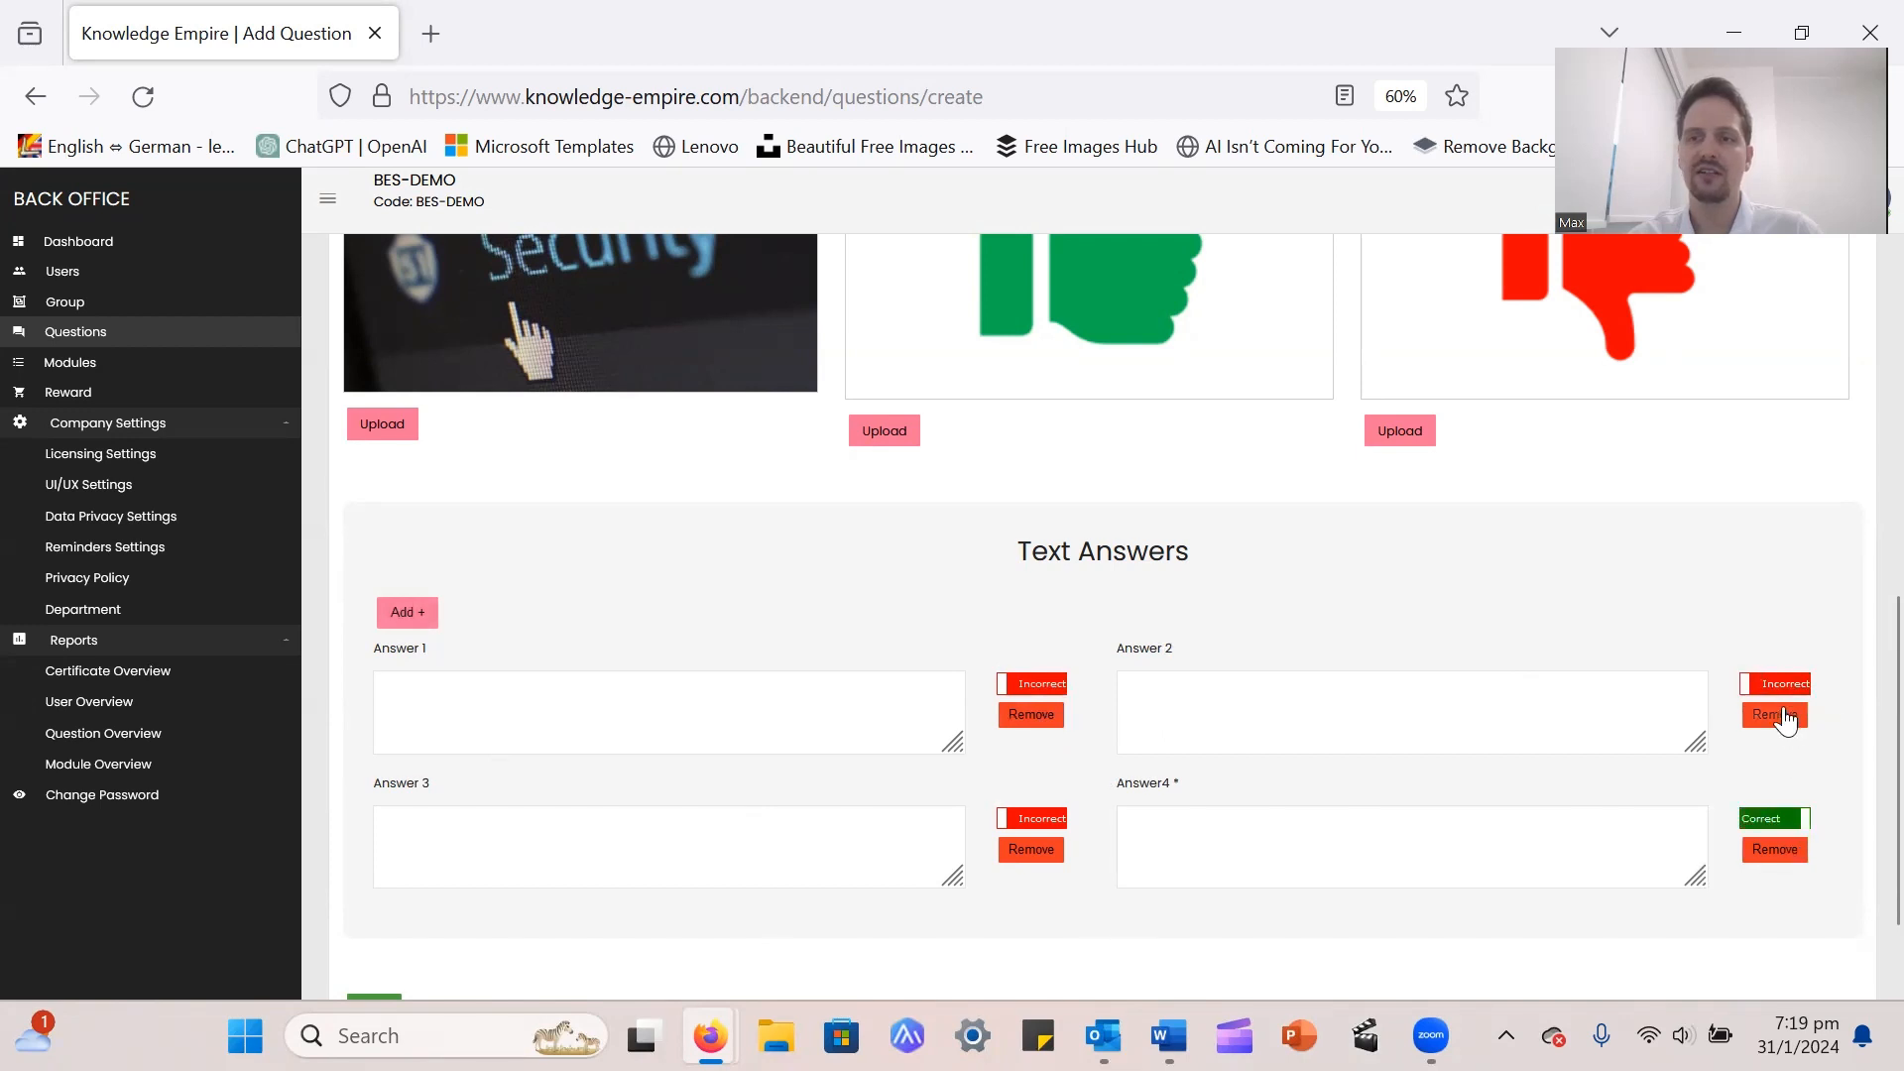
left_click(1783, 691)
left_click(1059, 694)
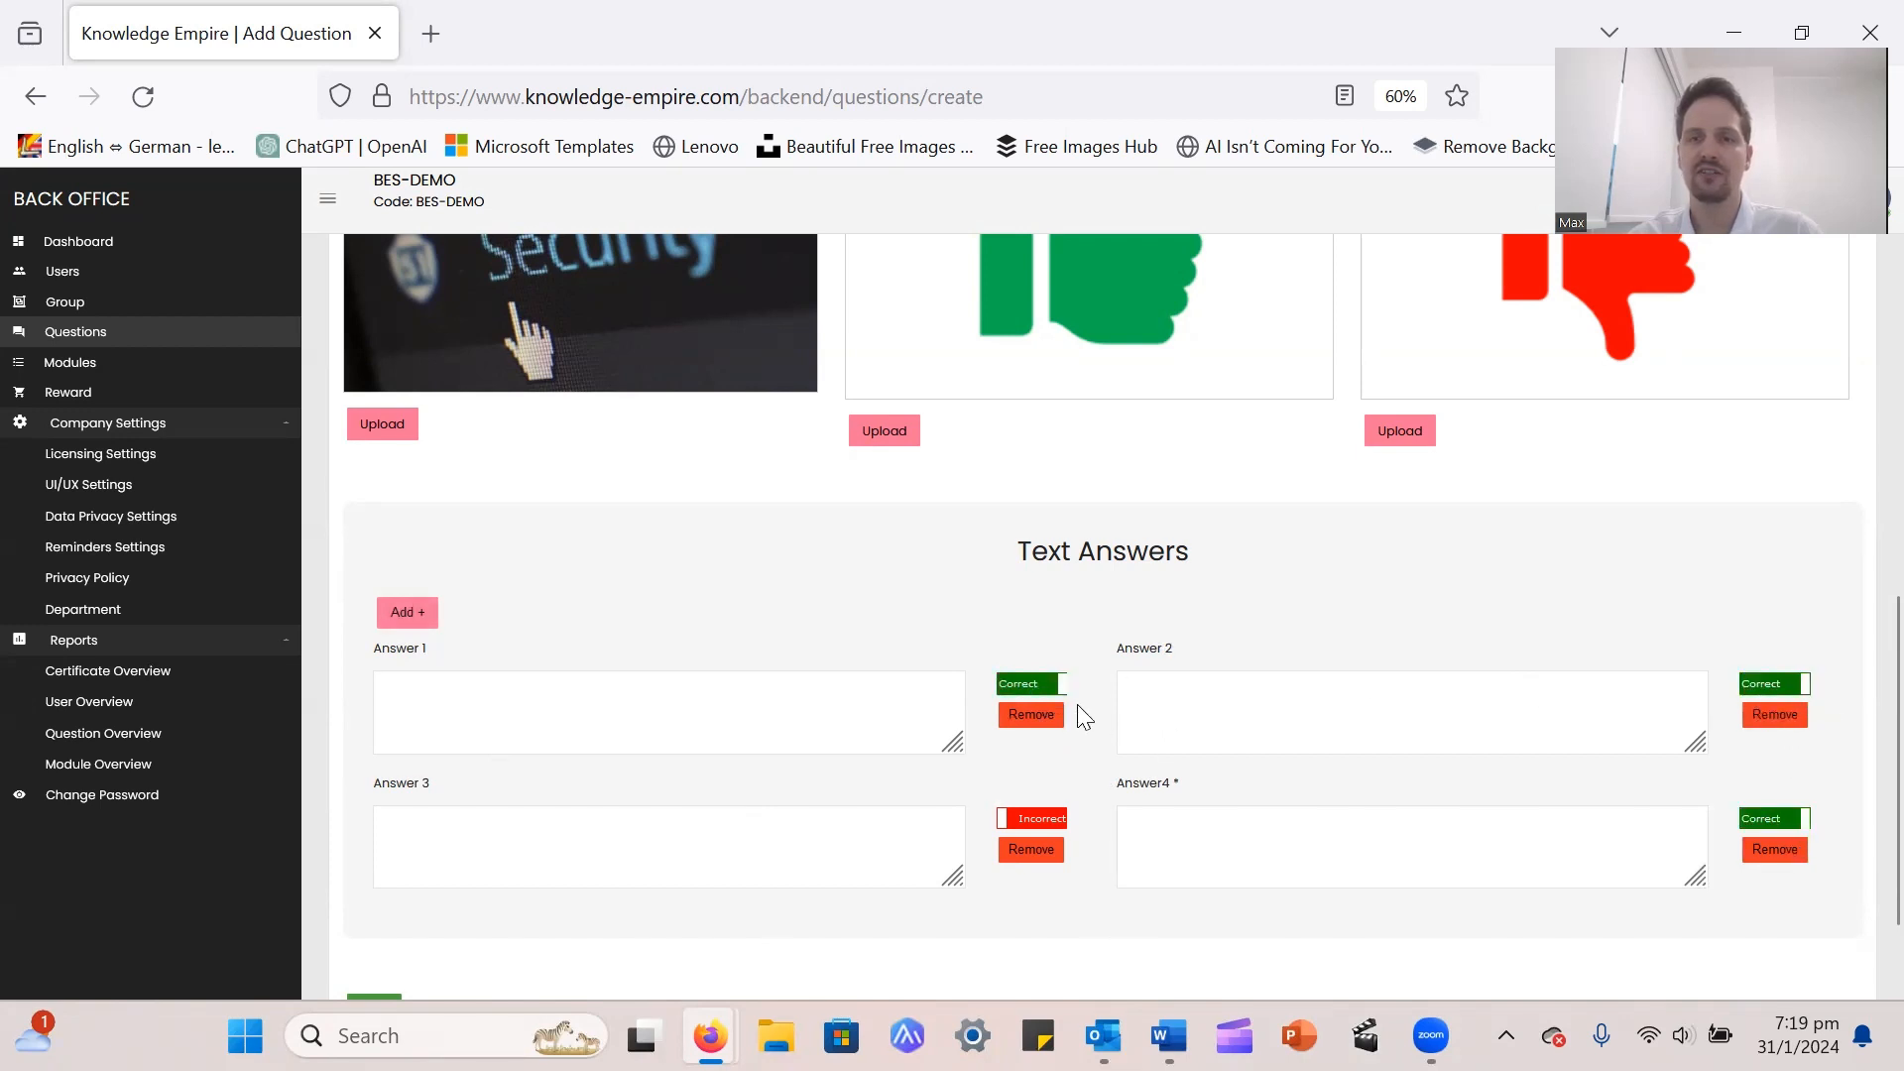
left_click(1057, 689)
left_click(1780, 684)
left_click(1785, 813)
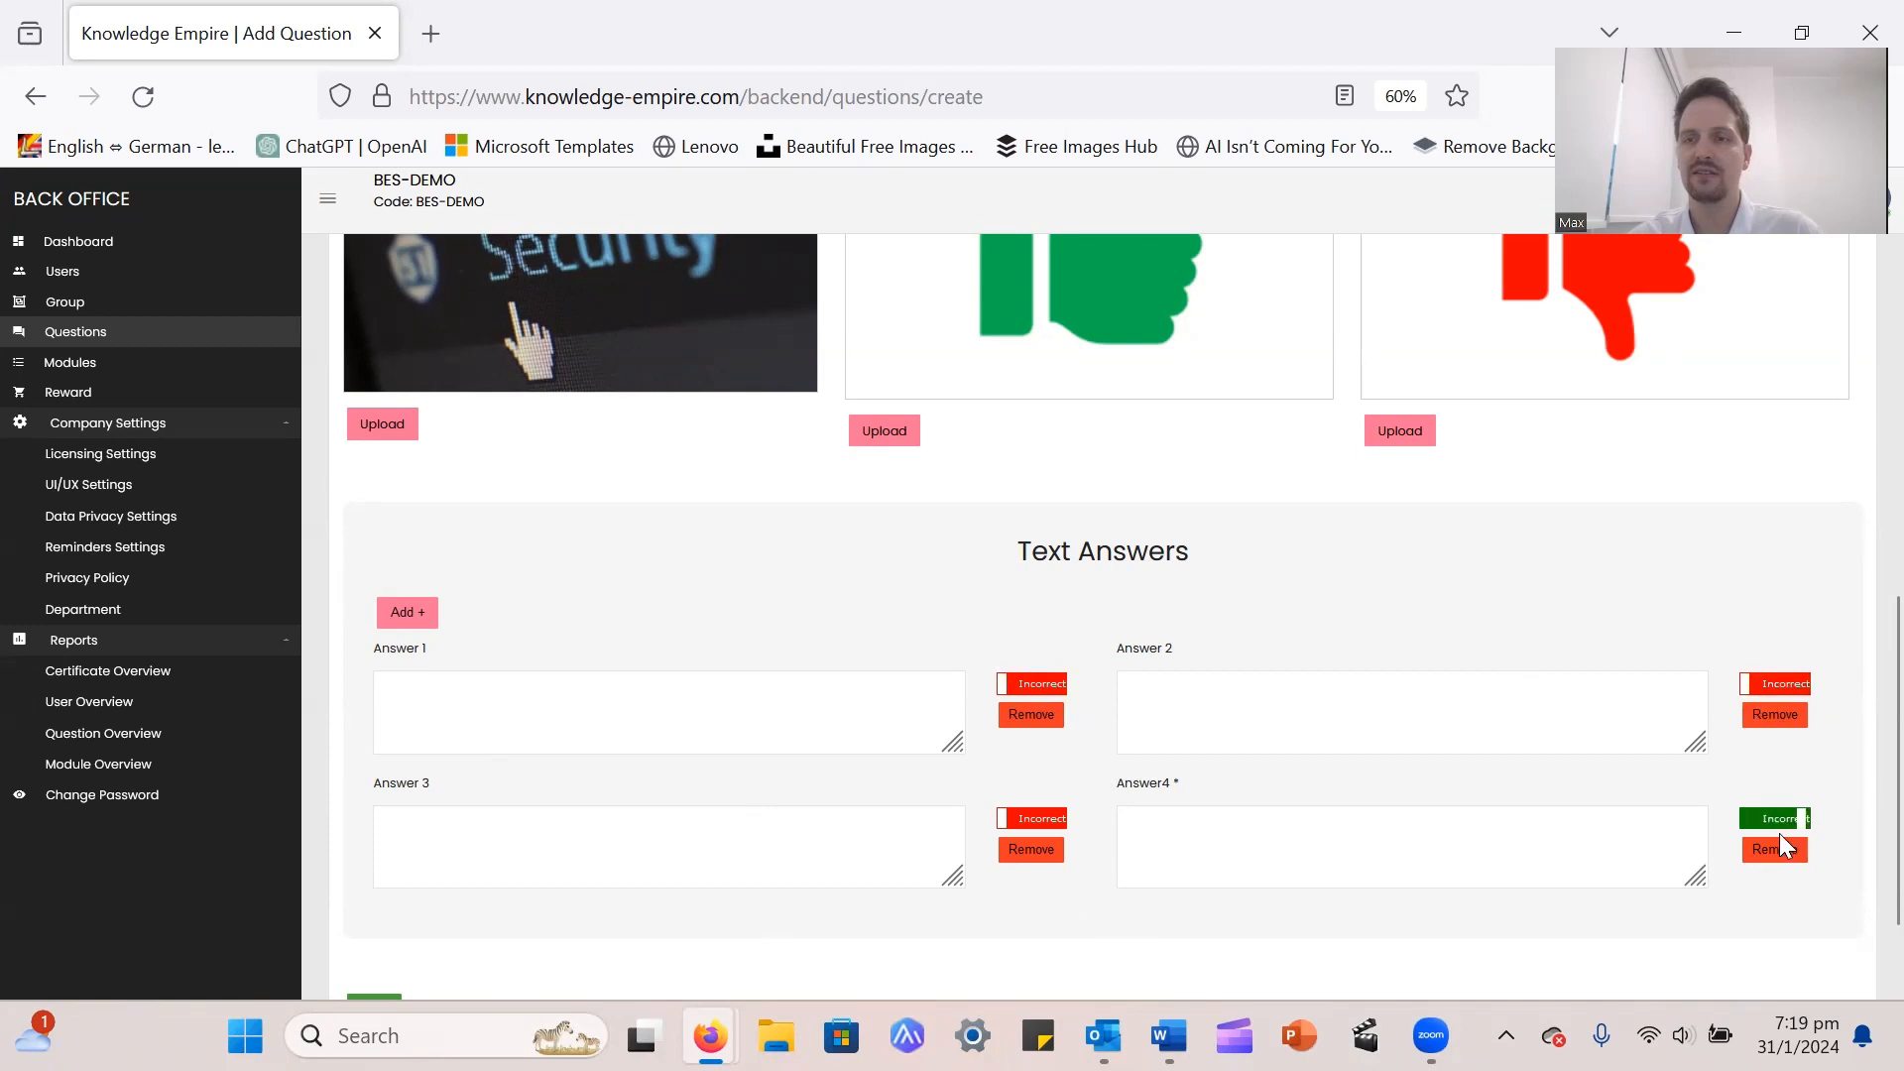
- Mark answer 1 as correct and enter "Yes" as its text
left_click(1053, 682)
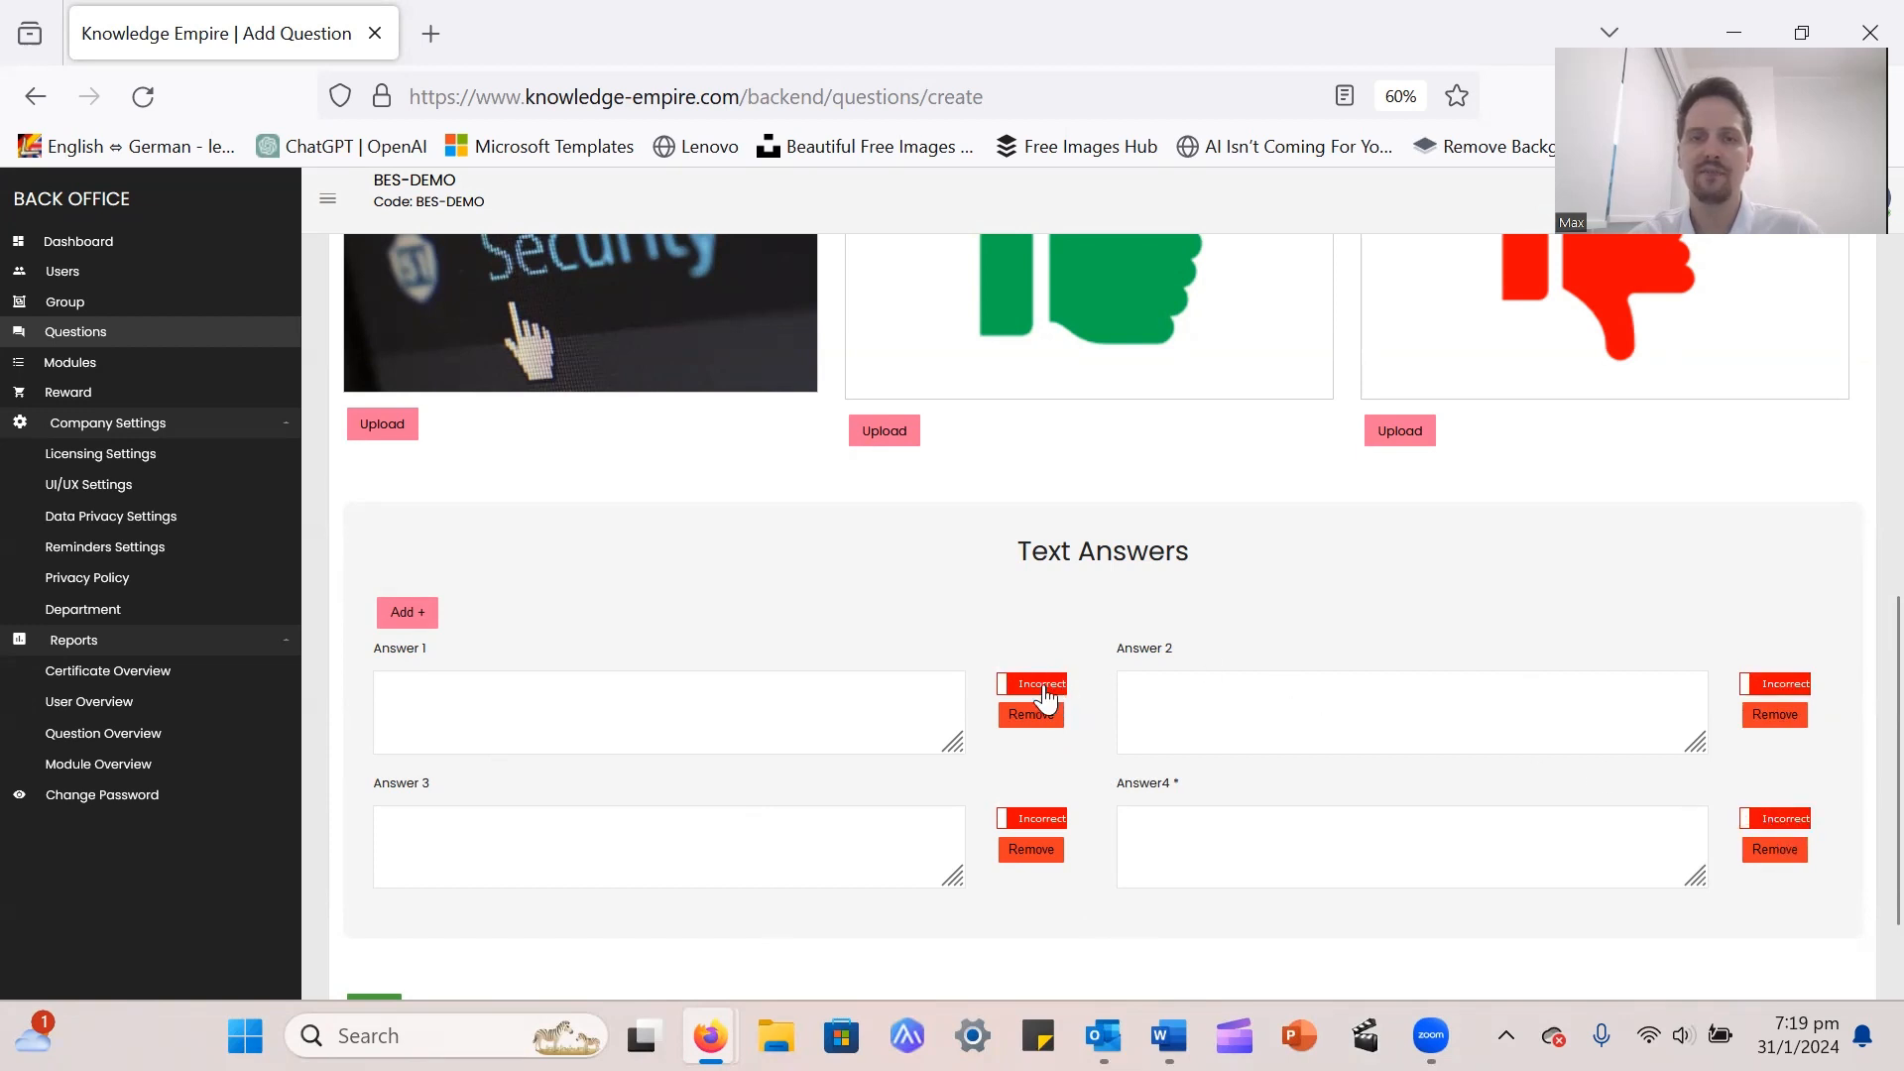
scroll(1061, 680, "down", 2)
left_click(787, 582)
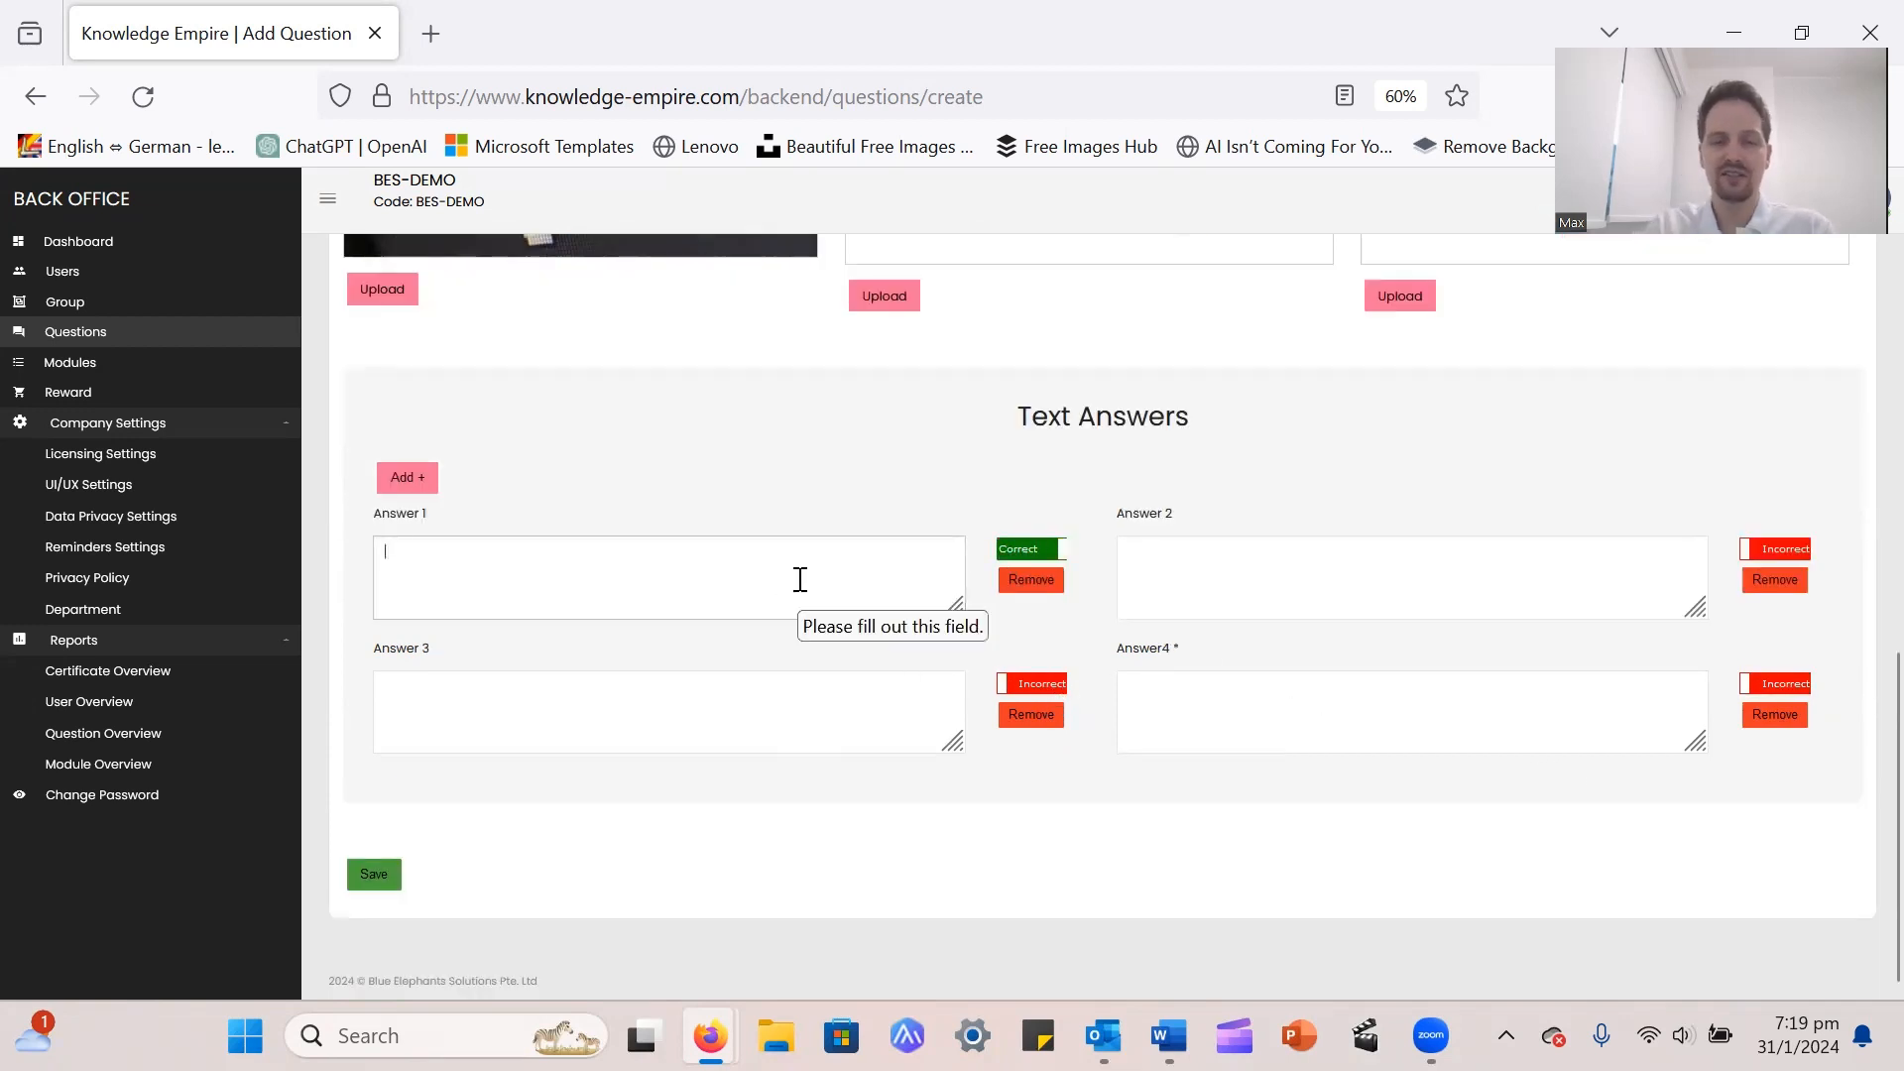
scroll(800, 579, "up", 10)
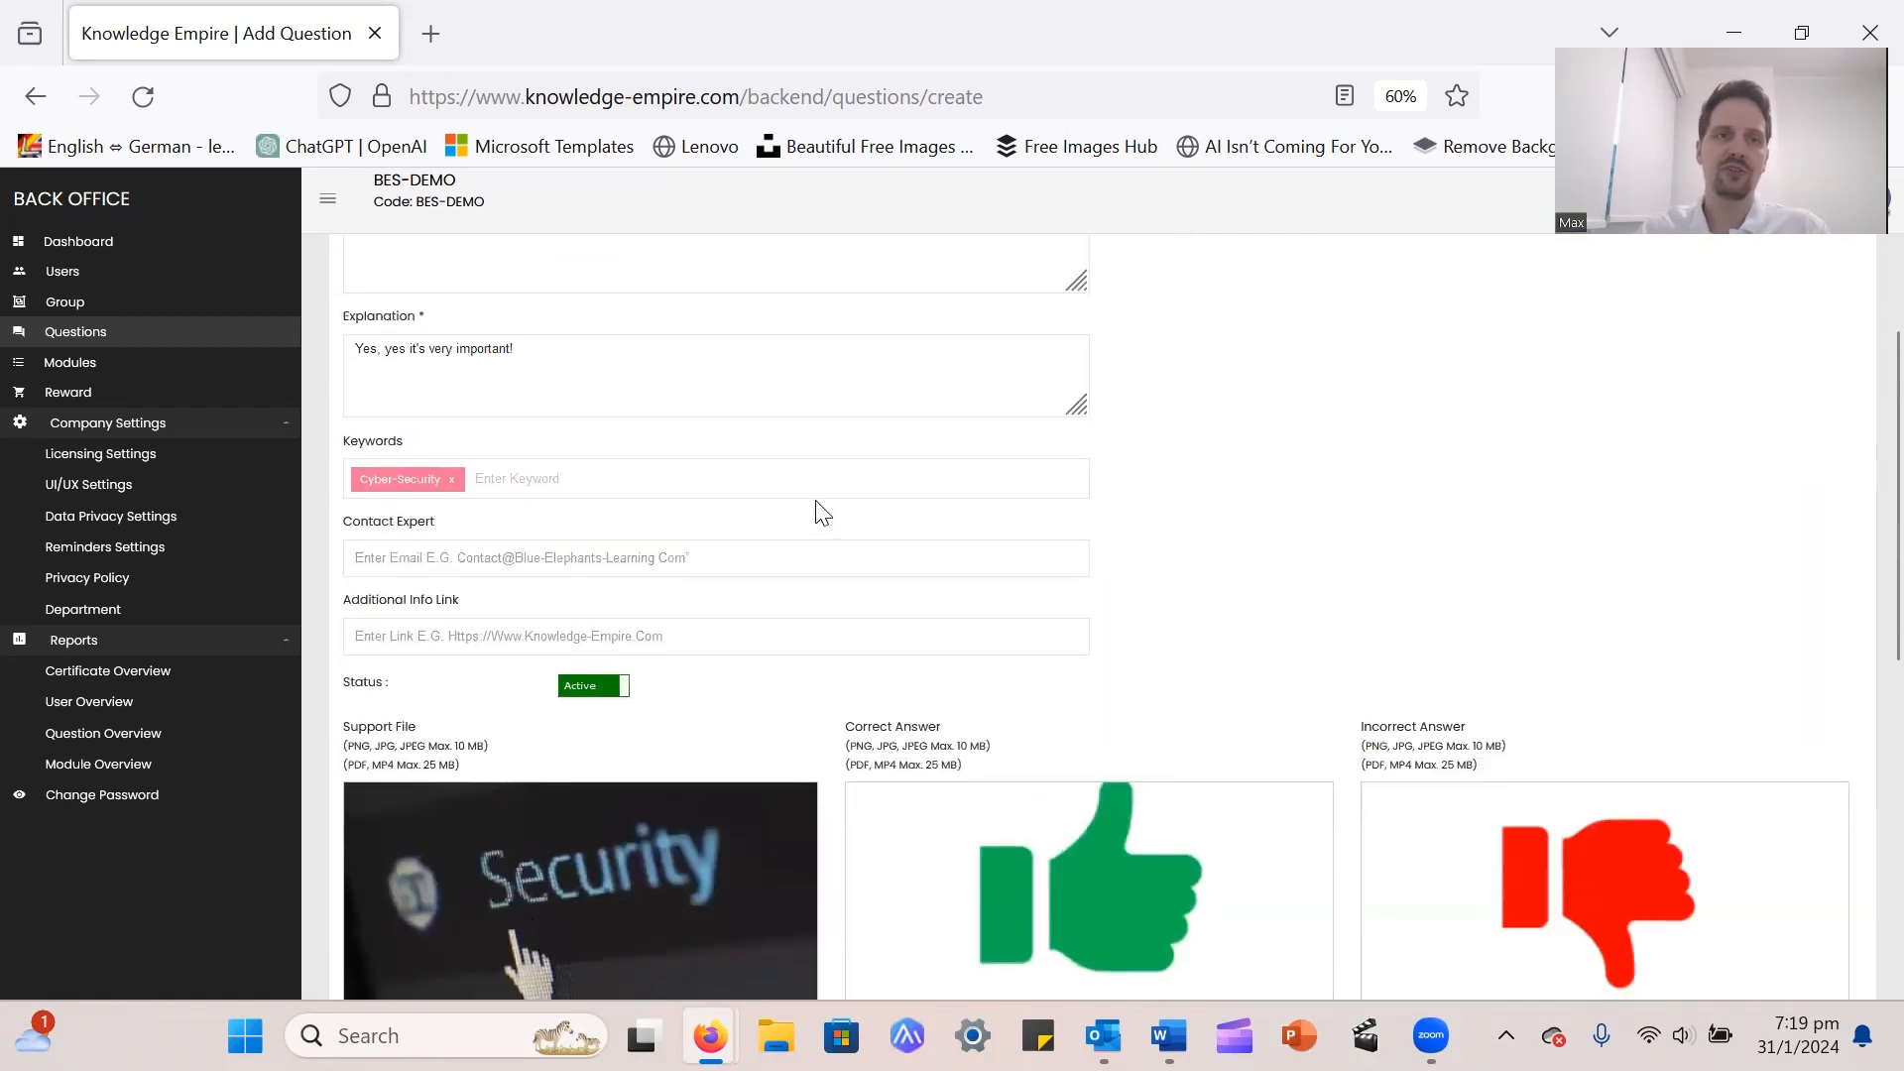
scroll(628, 536, "down", 10)
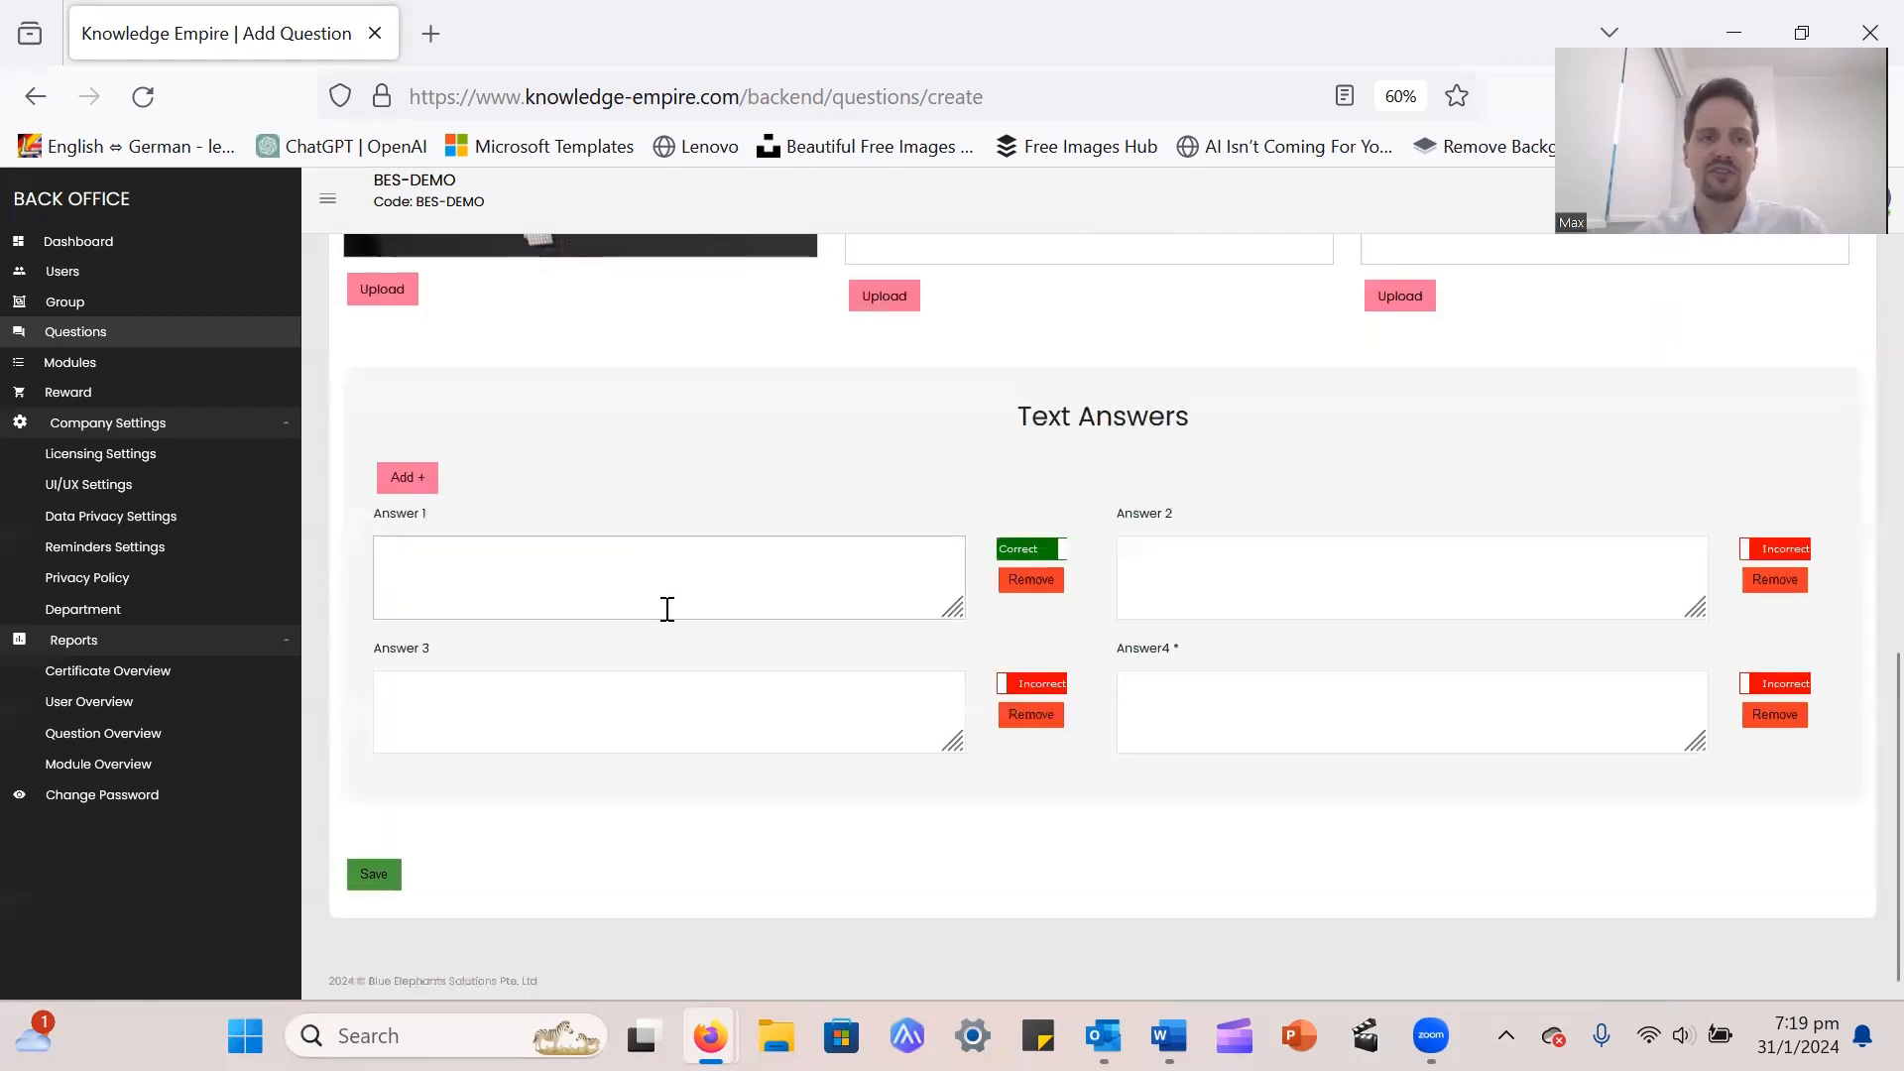
type("Yes")
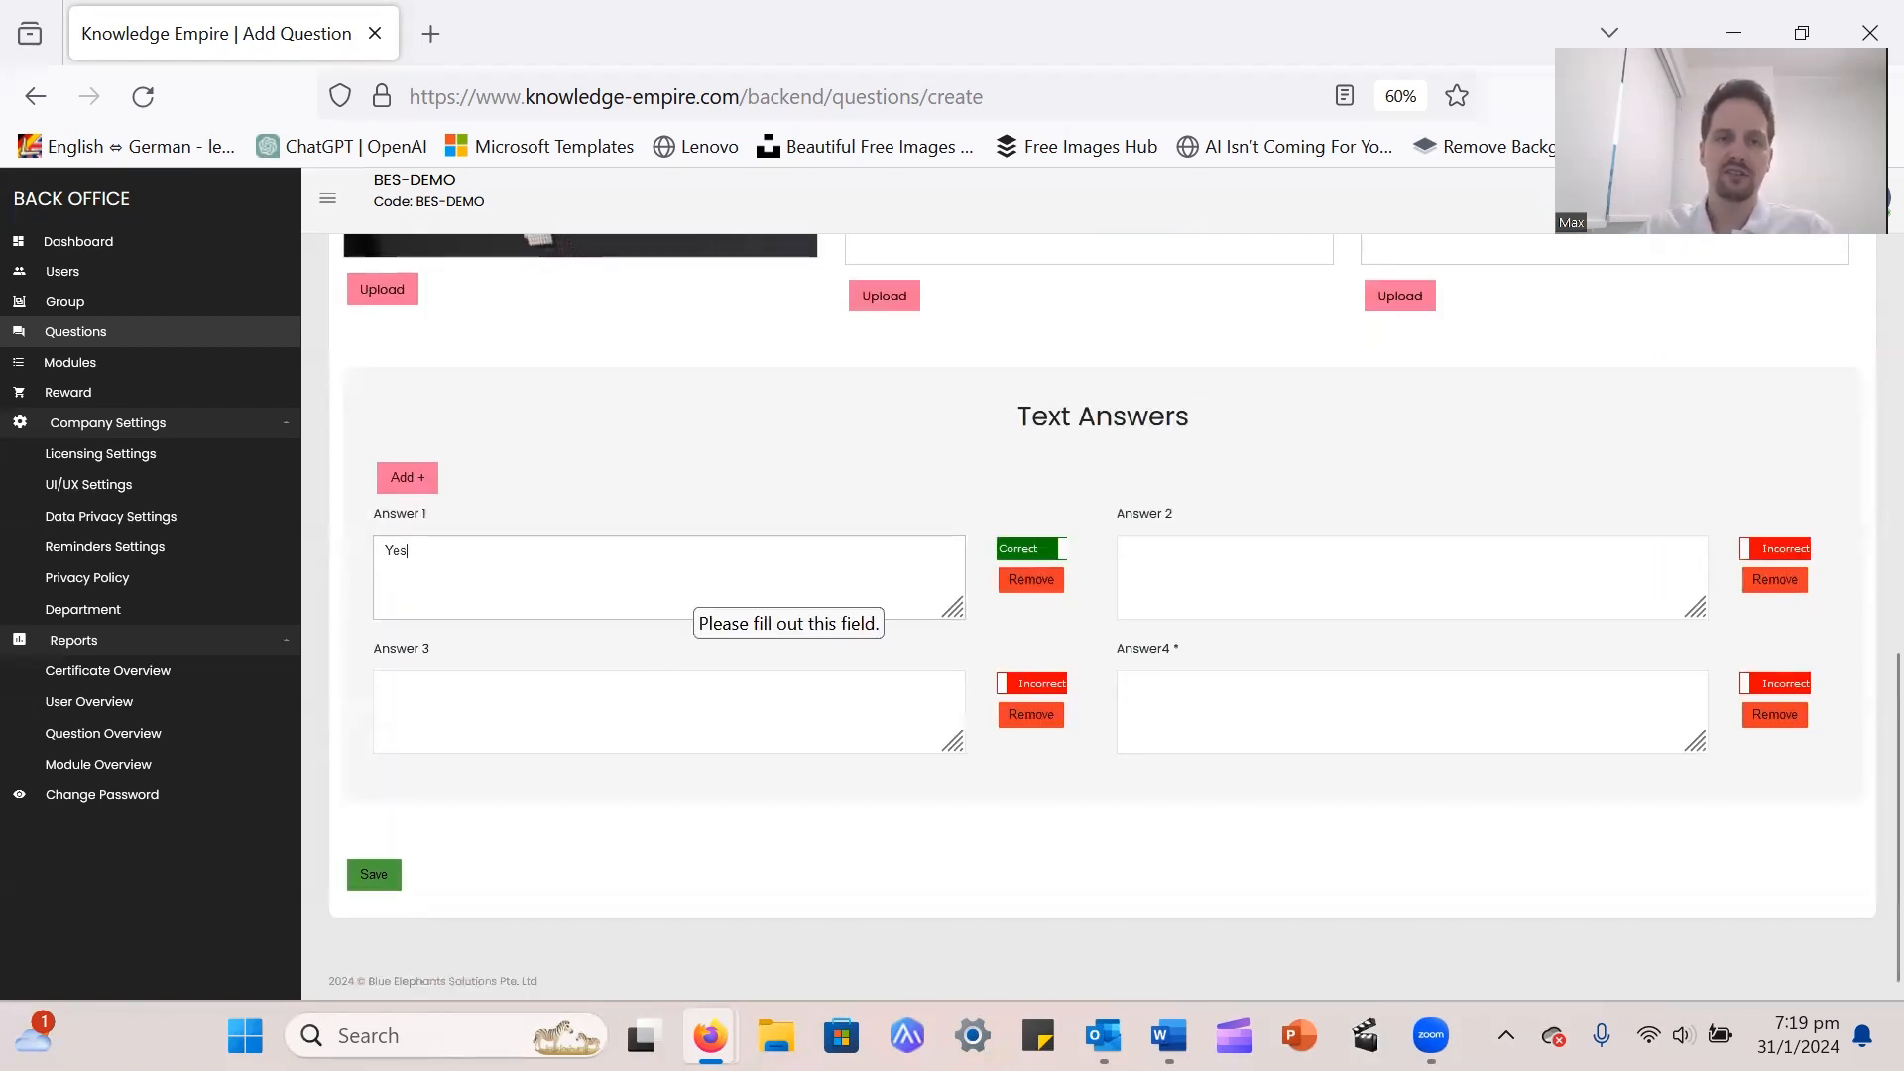
- Enter "No" as the text of answer 2 and "It depends" as the text of answer 3
left_click(1229, 551)
type("No")
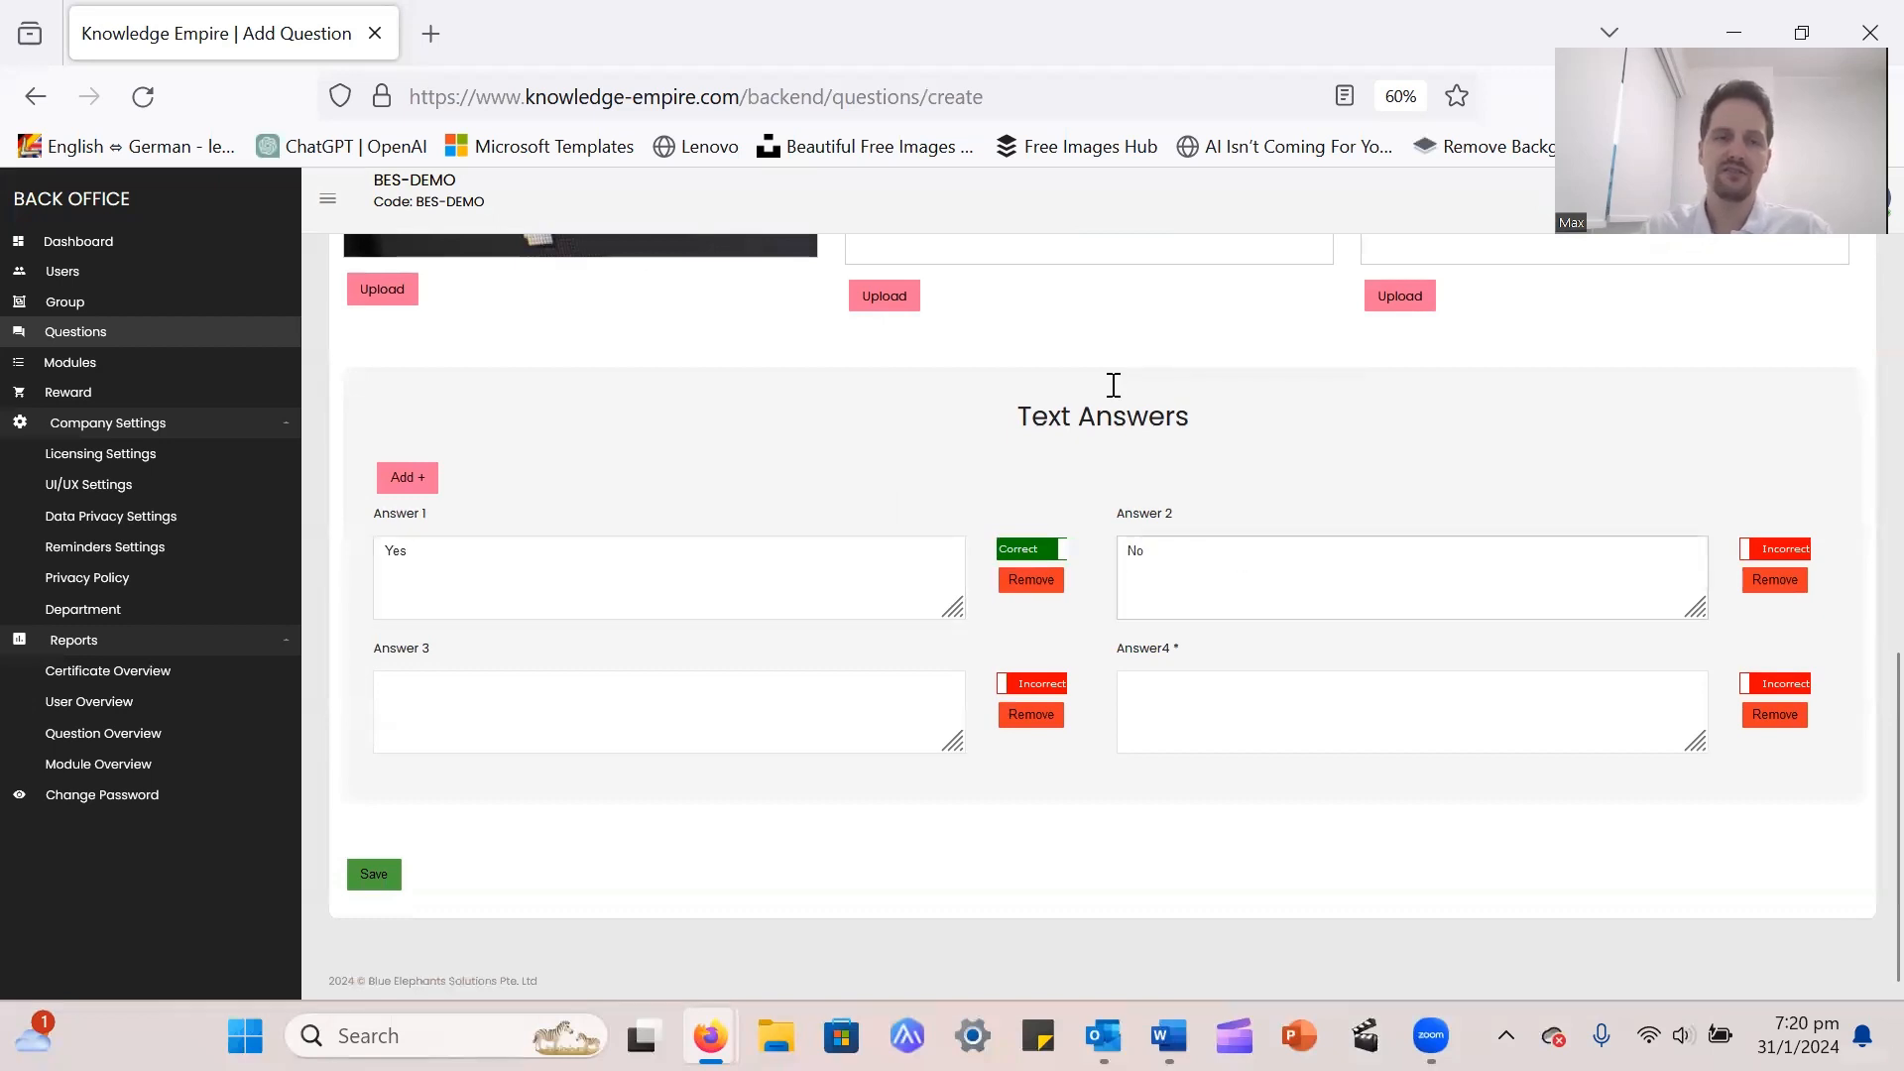
left_click(756, 682)
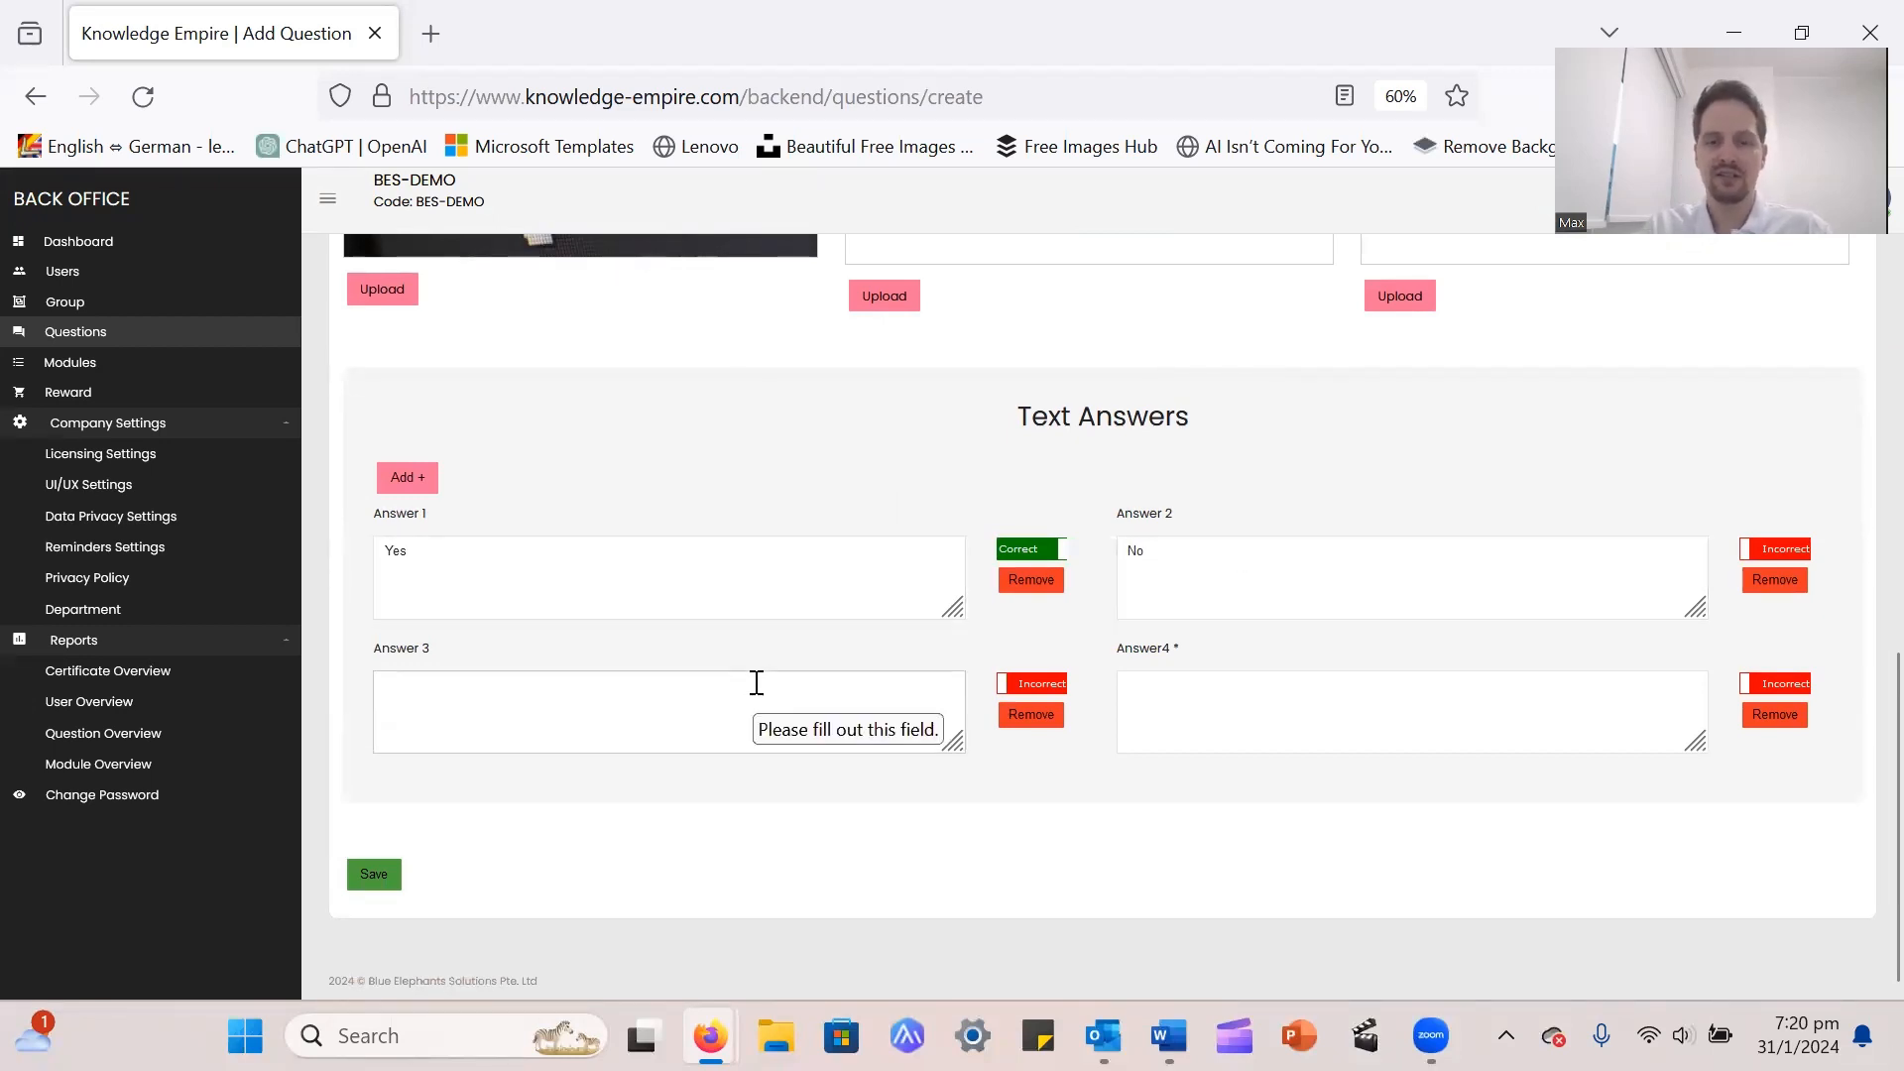
type("It depends")
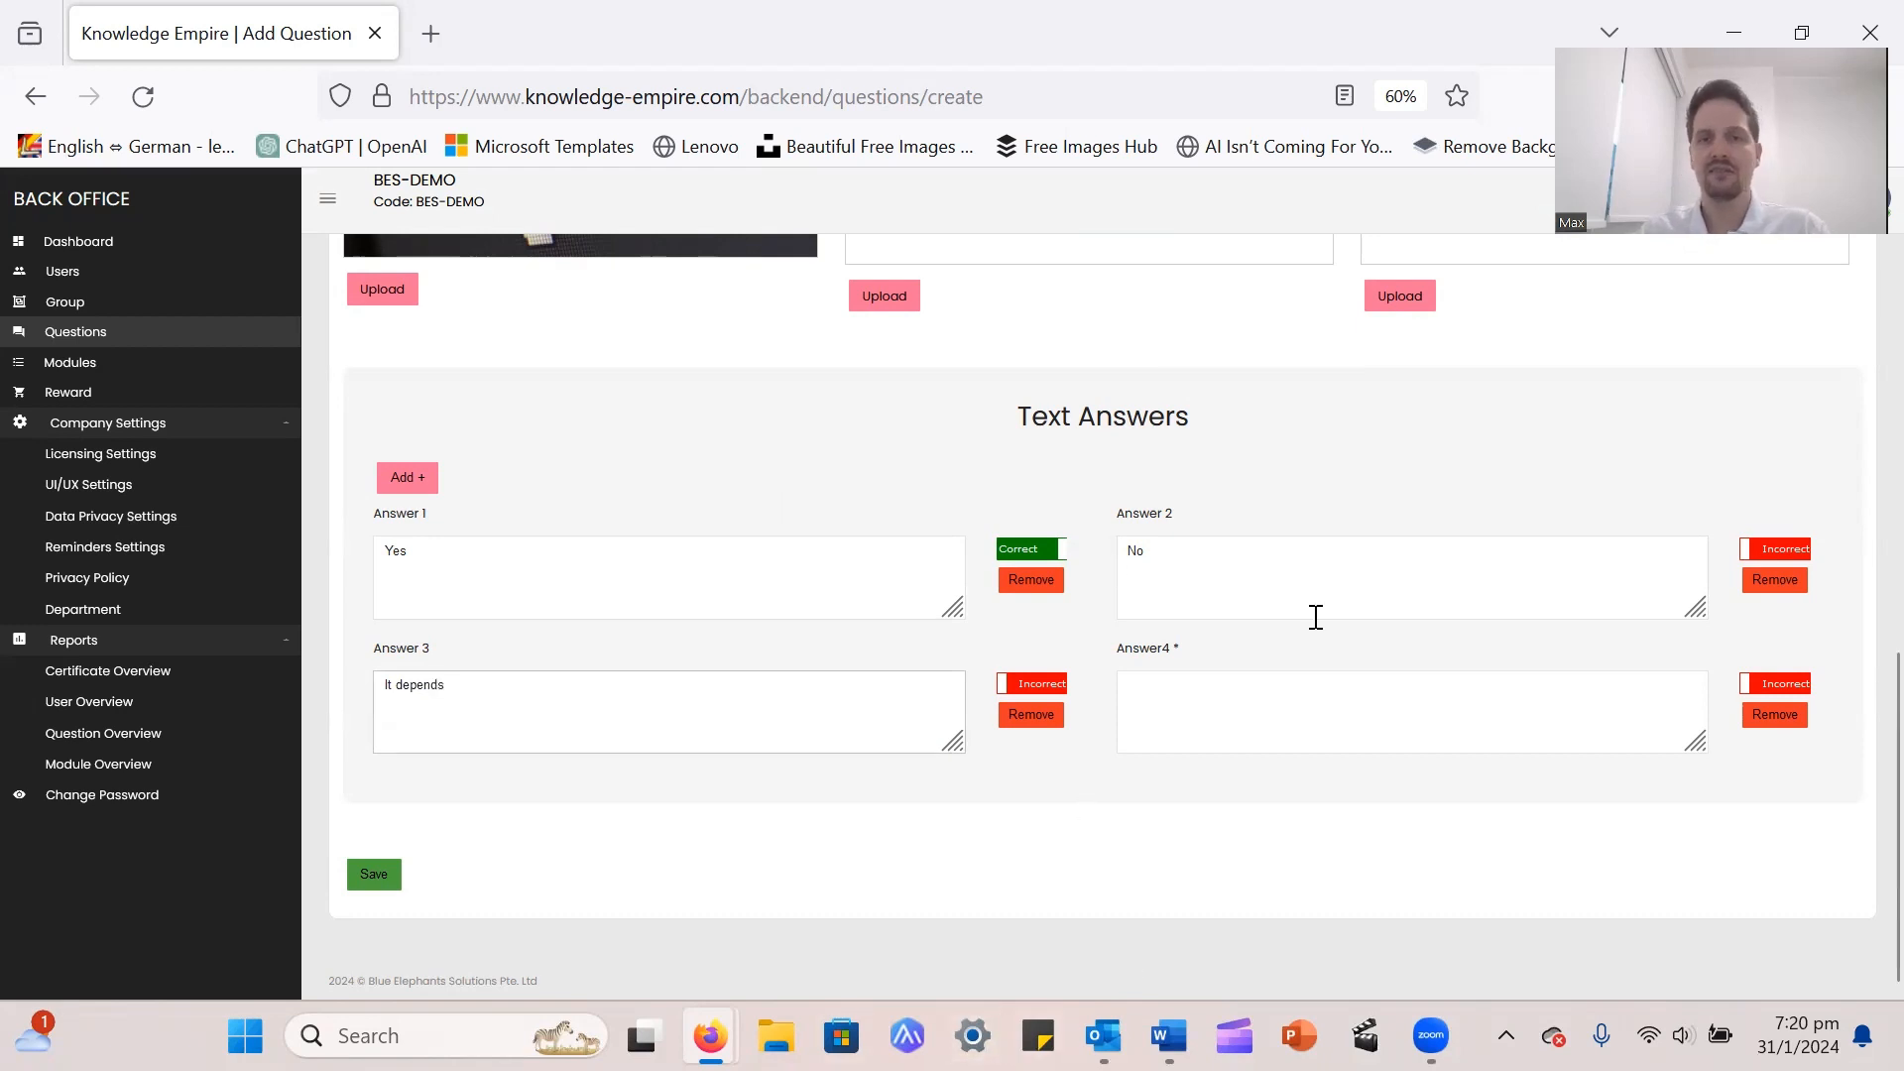
- Enter "I don't know" as the text of answer 4, and remove that answer from the question
left_click(1315, 712)
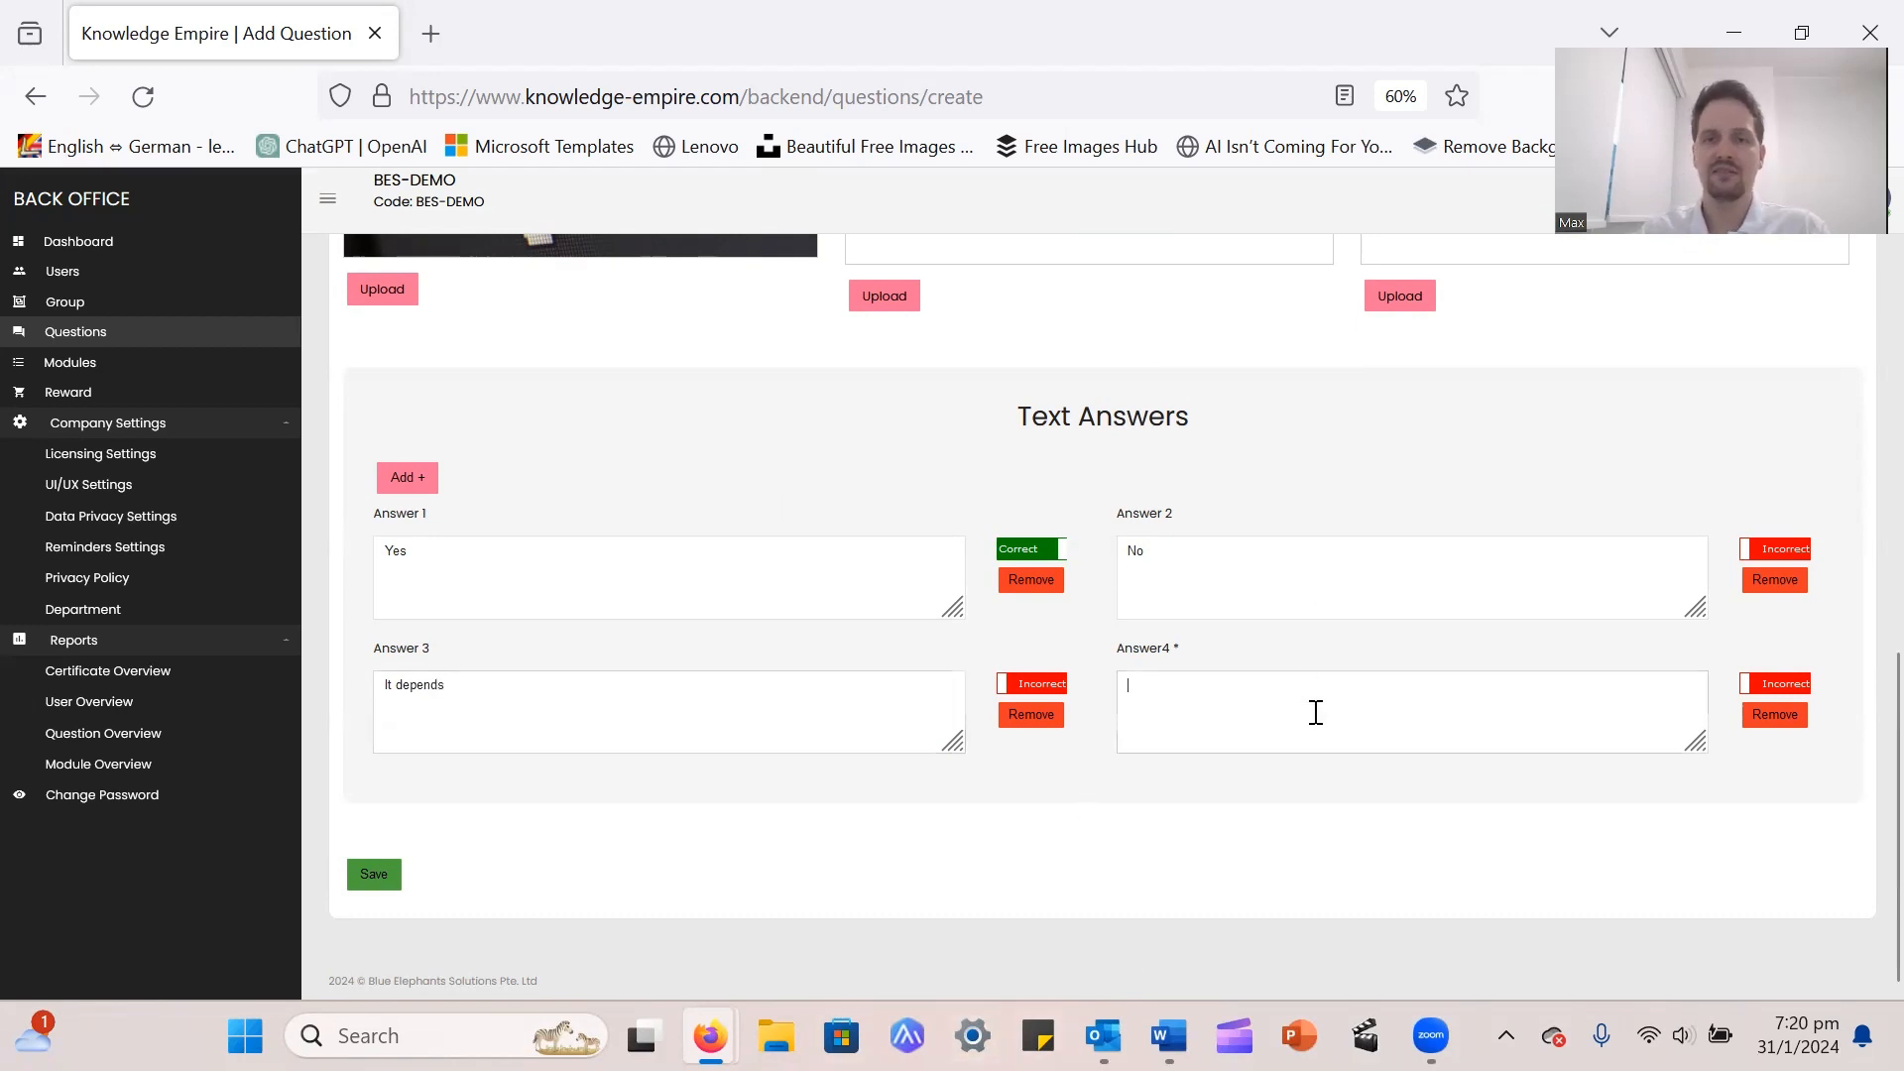
type("I don't know")
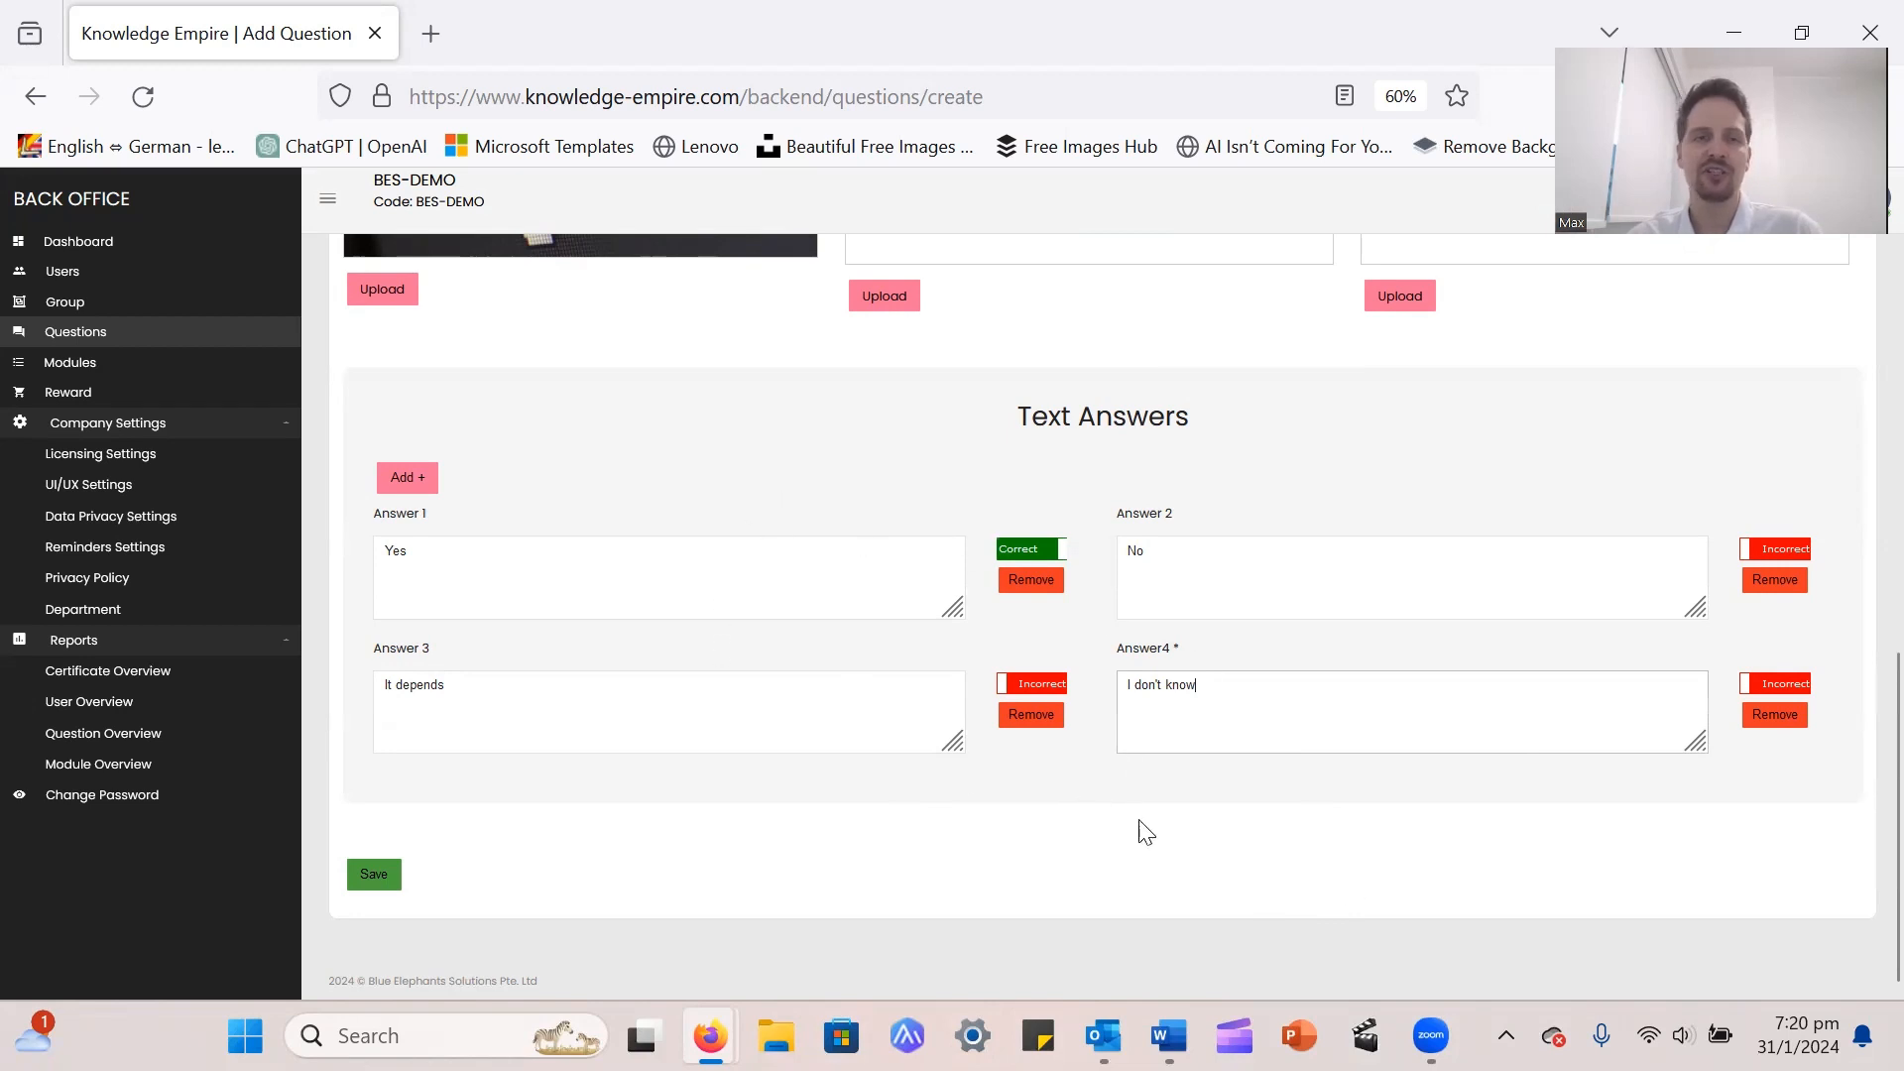
left_click(1751, 716)
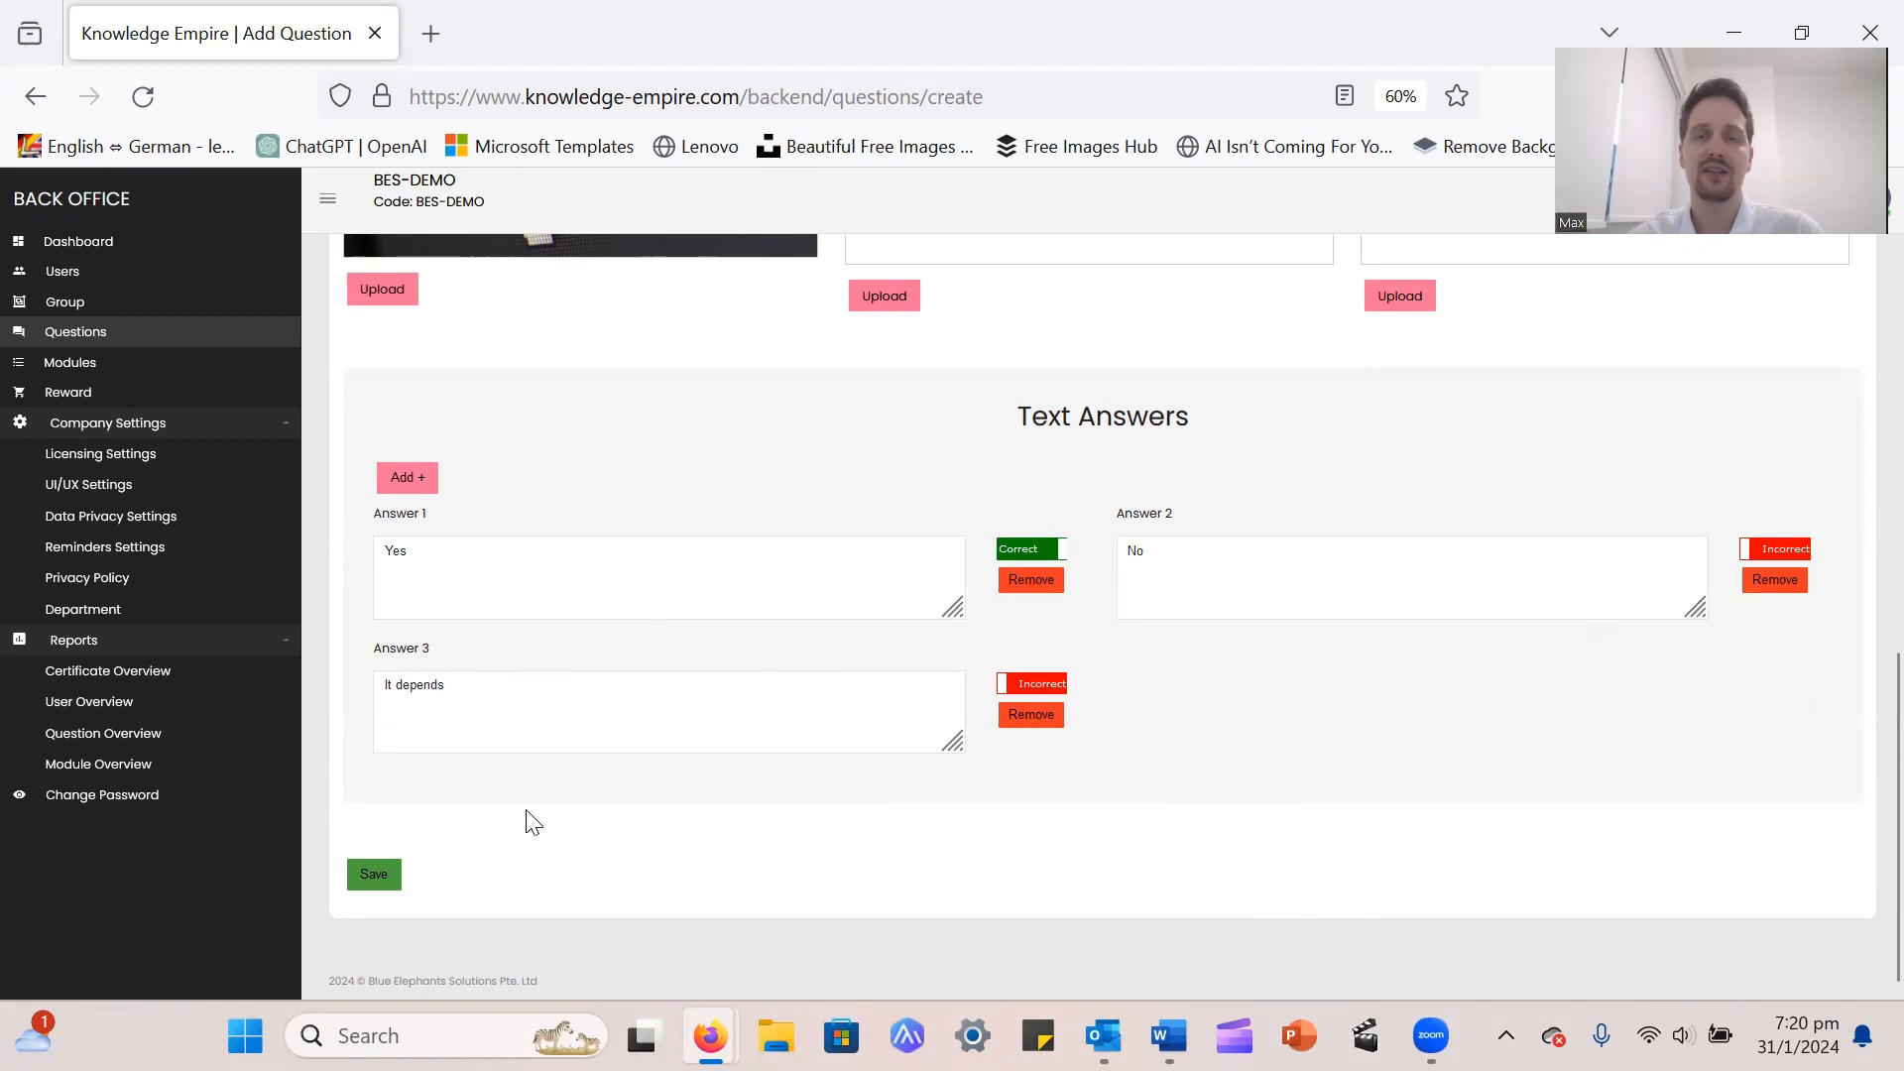
left_click(1360, 591)
left_click(769, 748)
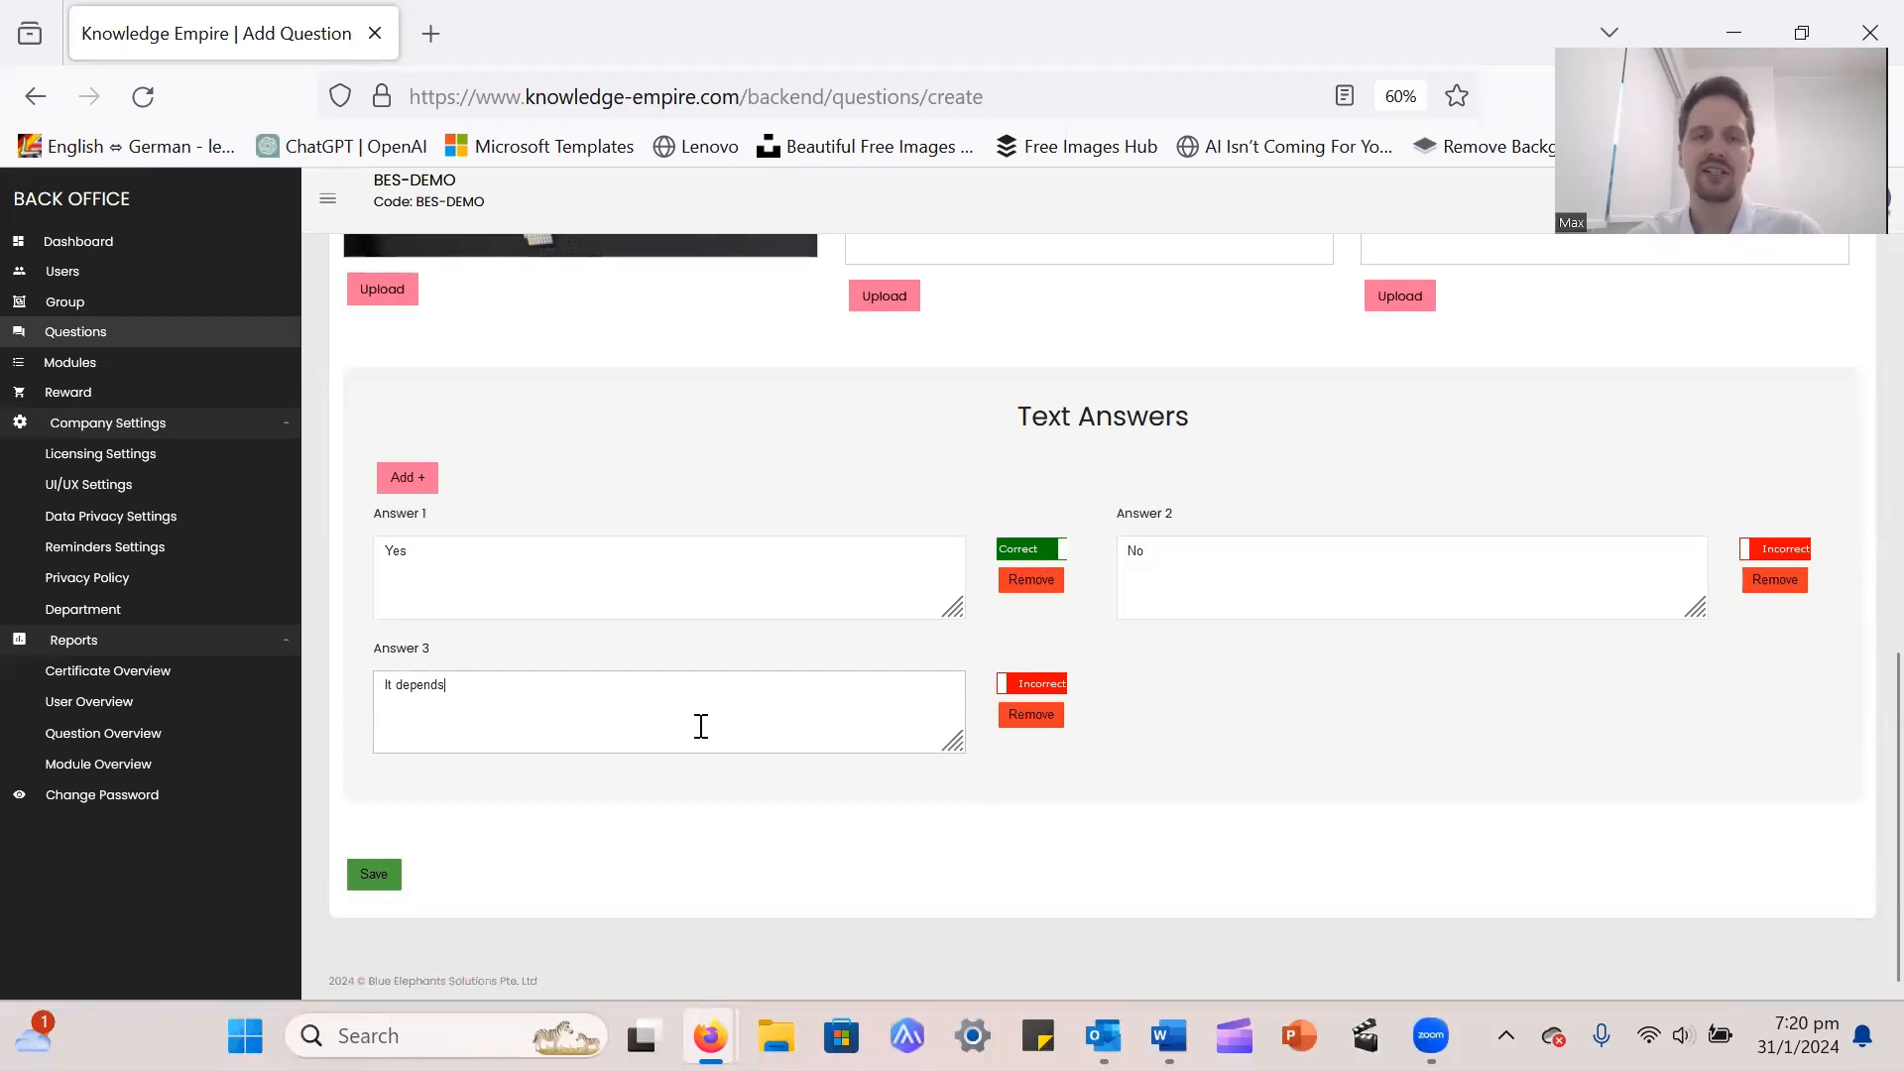
scroll(711, 714, "up", 3)
scroll(714, 798, "down", 3)
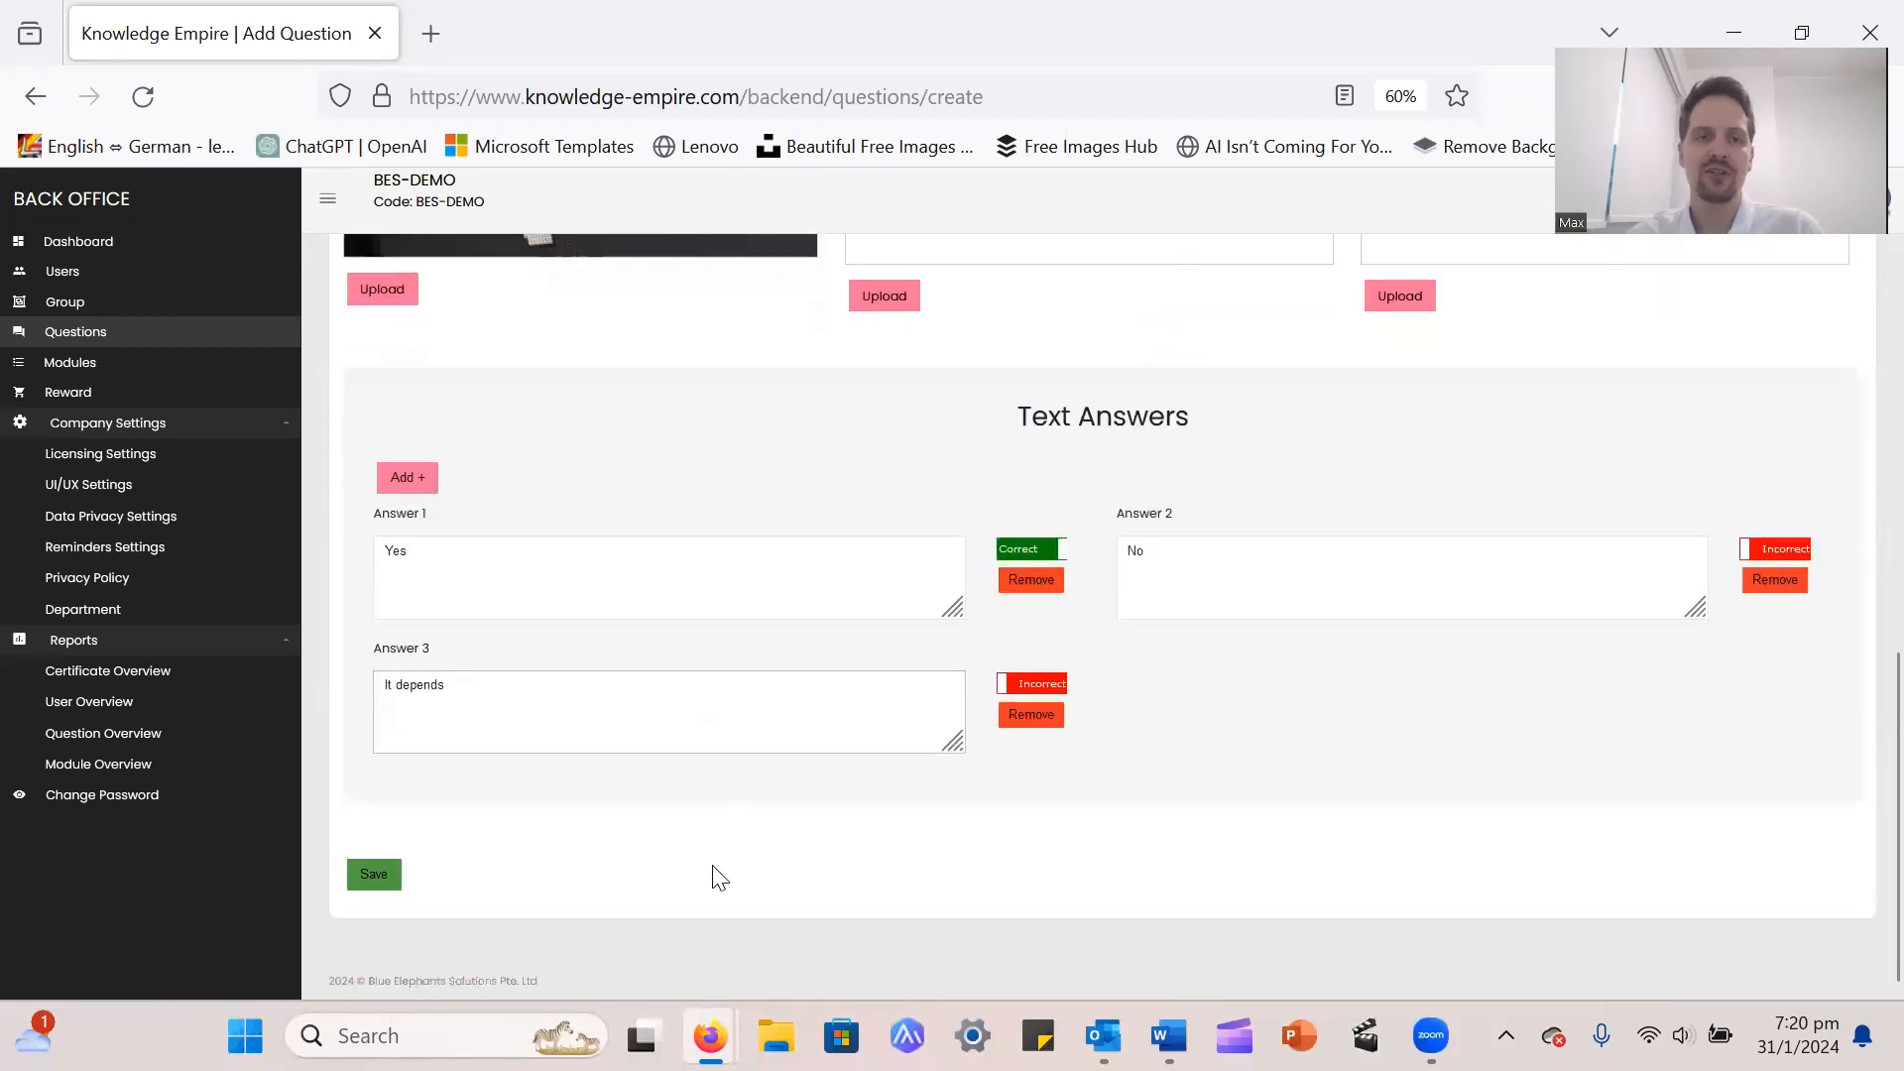
- Save the question and look for its entry at the end of the question list
left_click(389, 877)
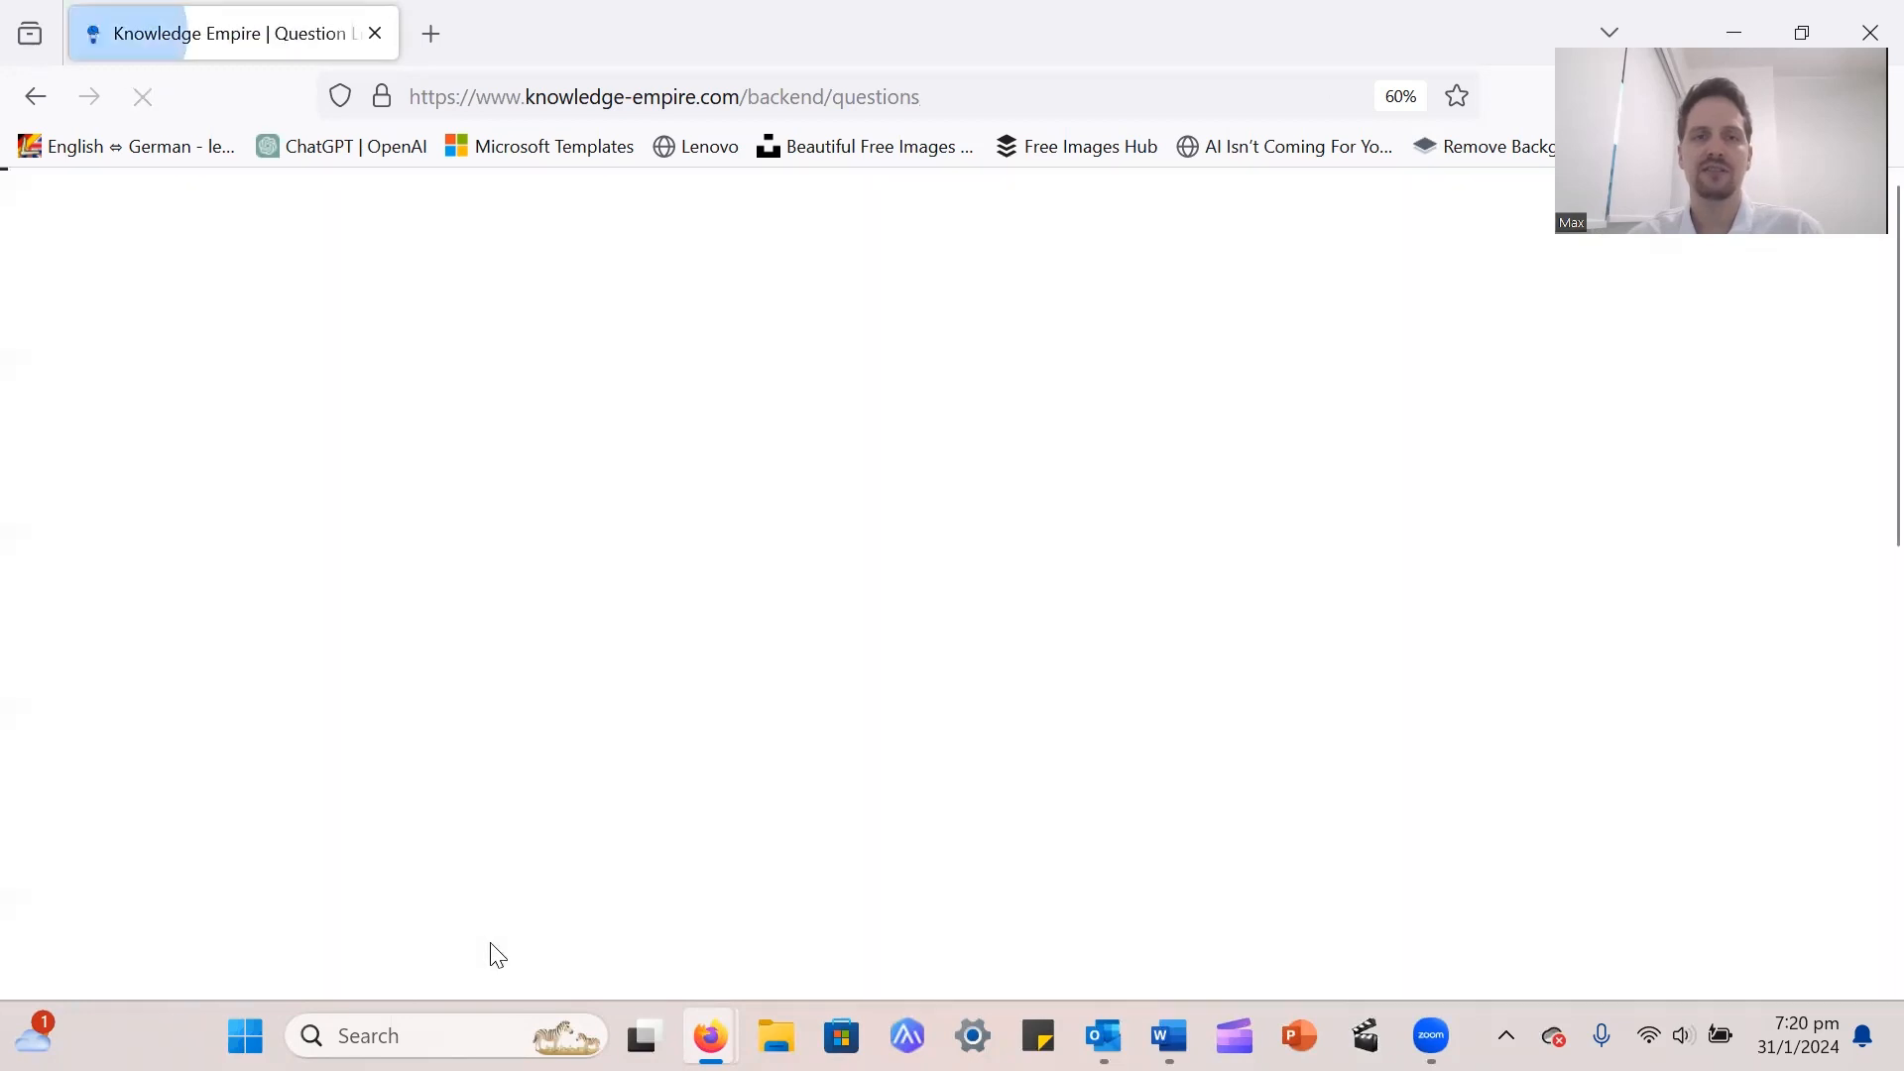
scroll(803, 729, "down", 5)
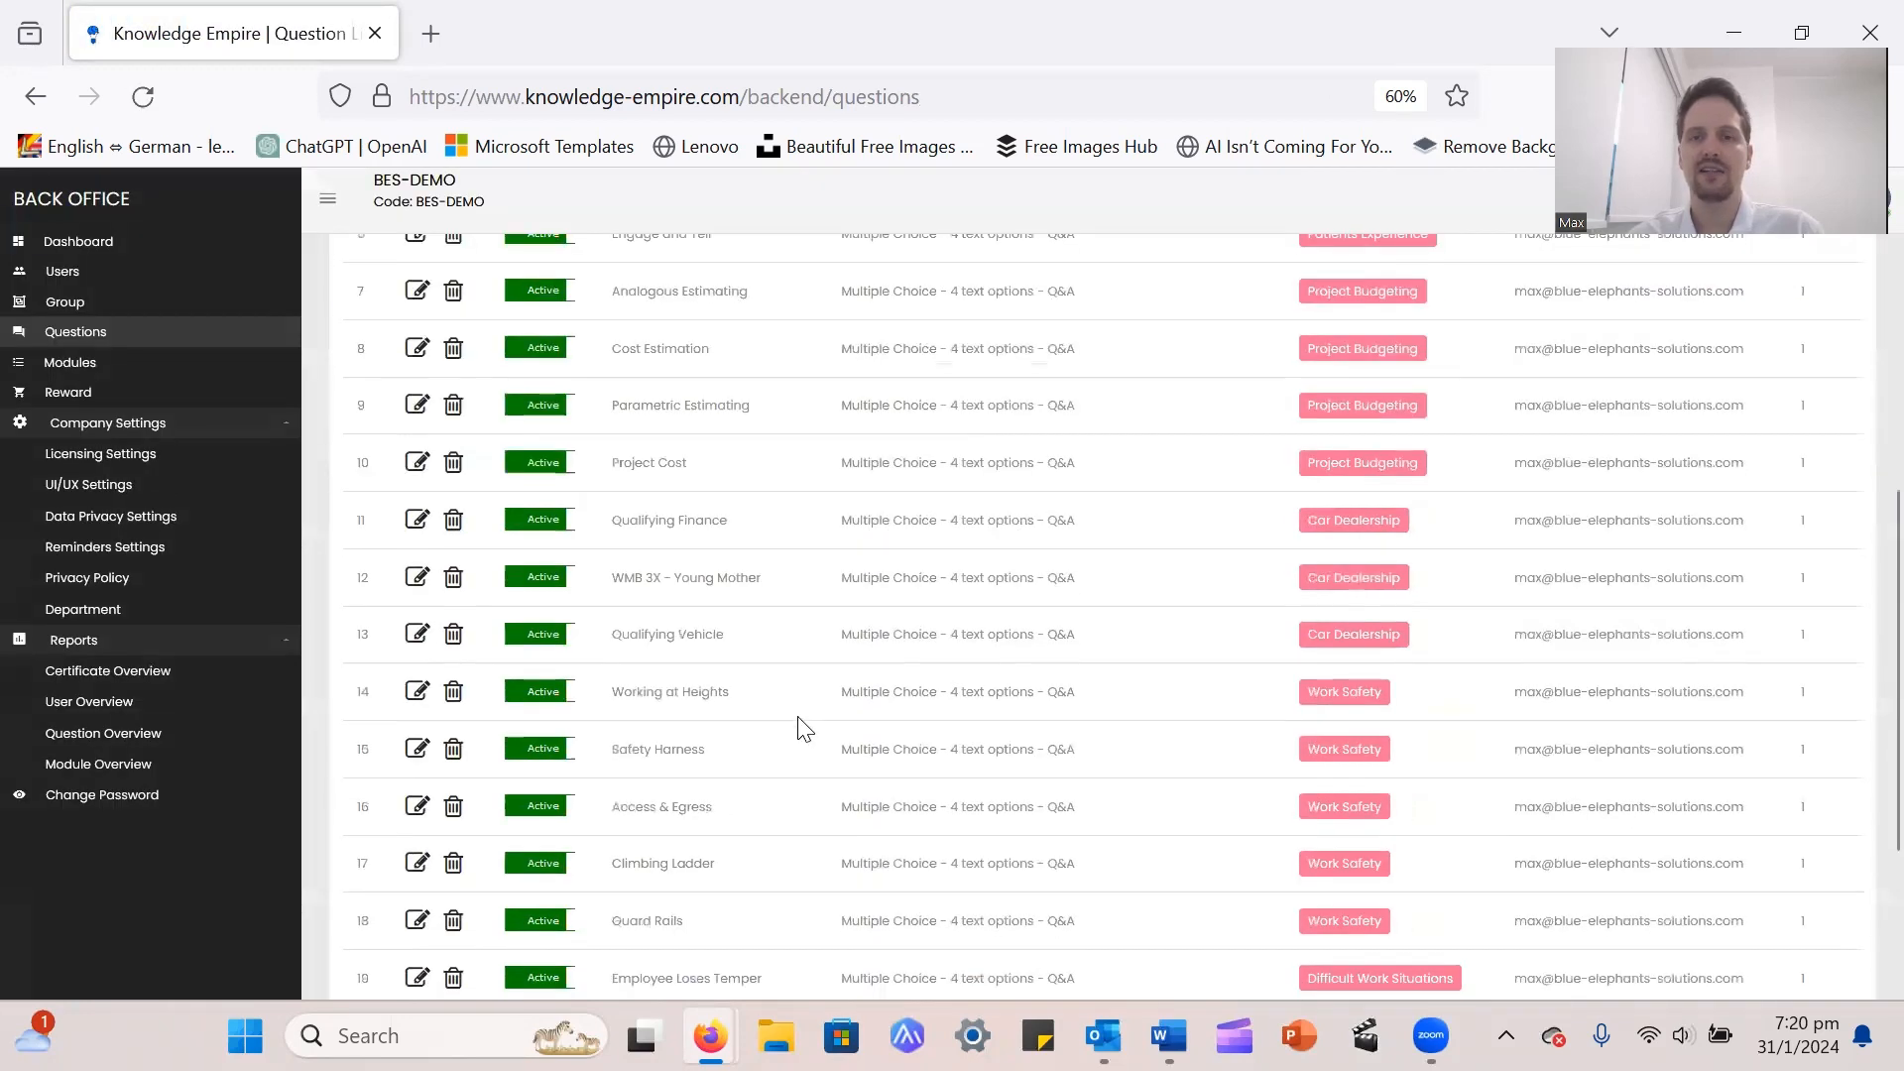
scroll(801, 726, "down", 3)
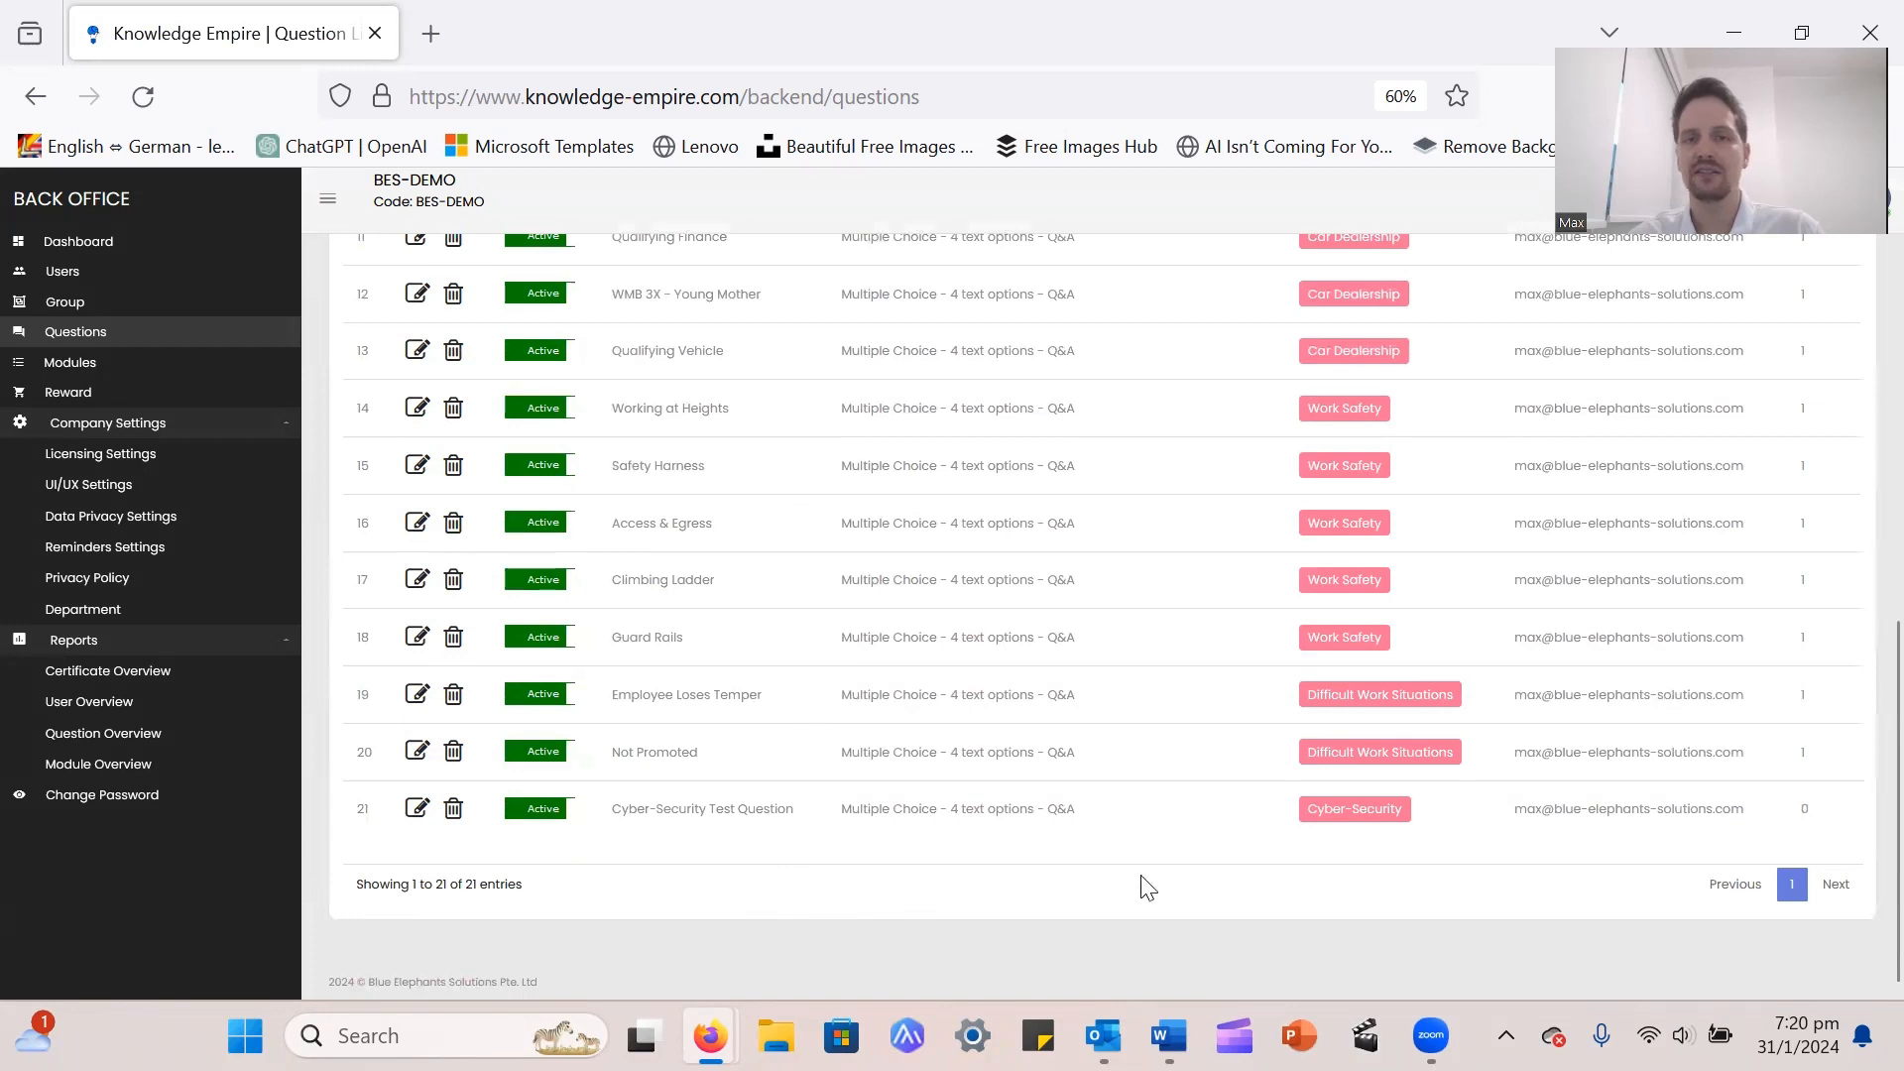